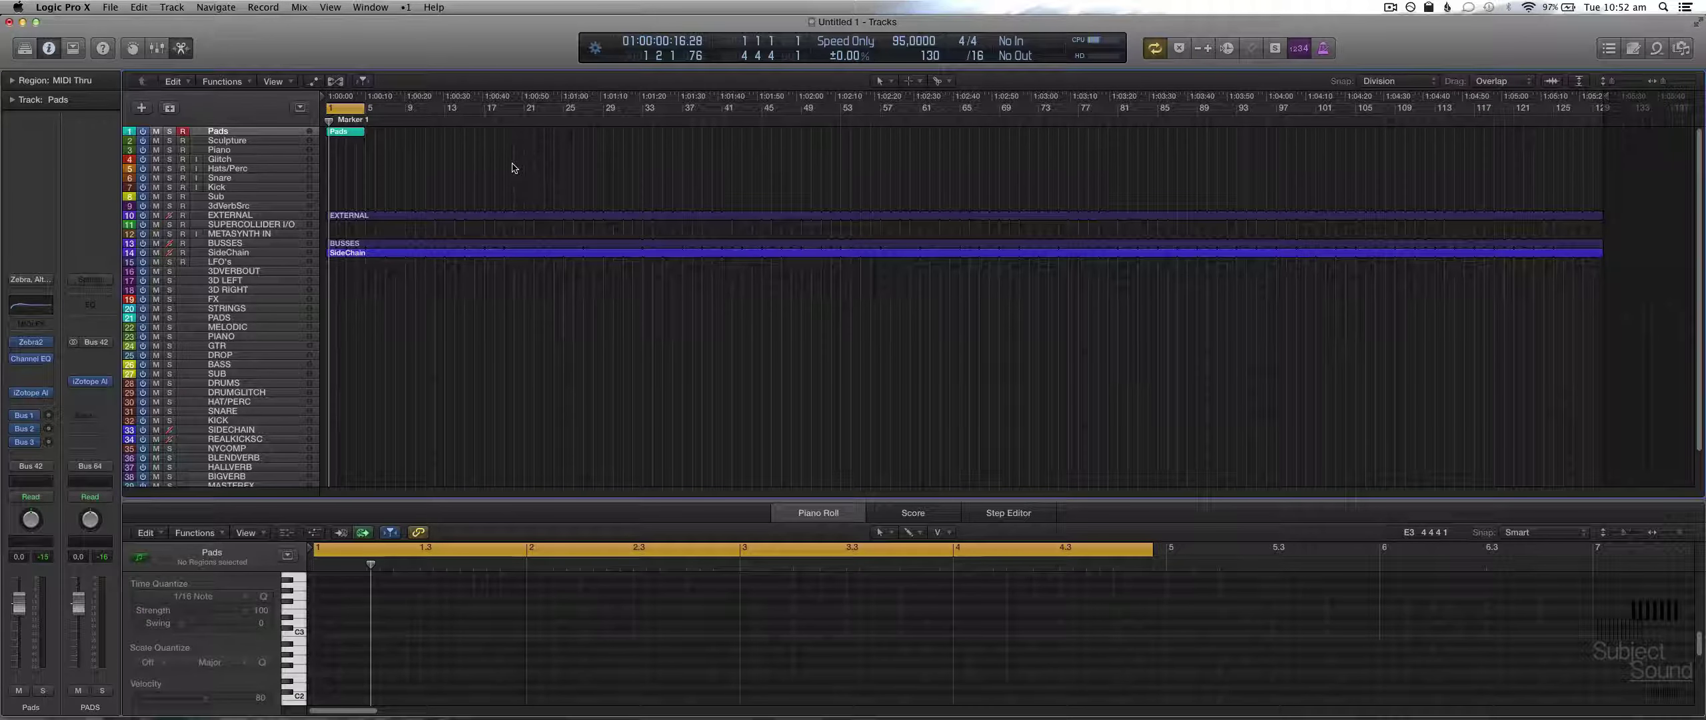
Step: Close the Piano Roll editor with the E key so only the tracks and arrangement remain
{"action": "key", "text": "e"}
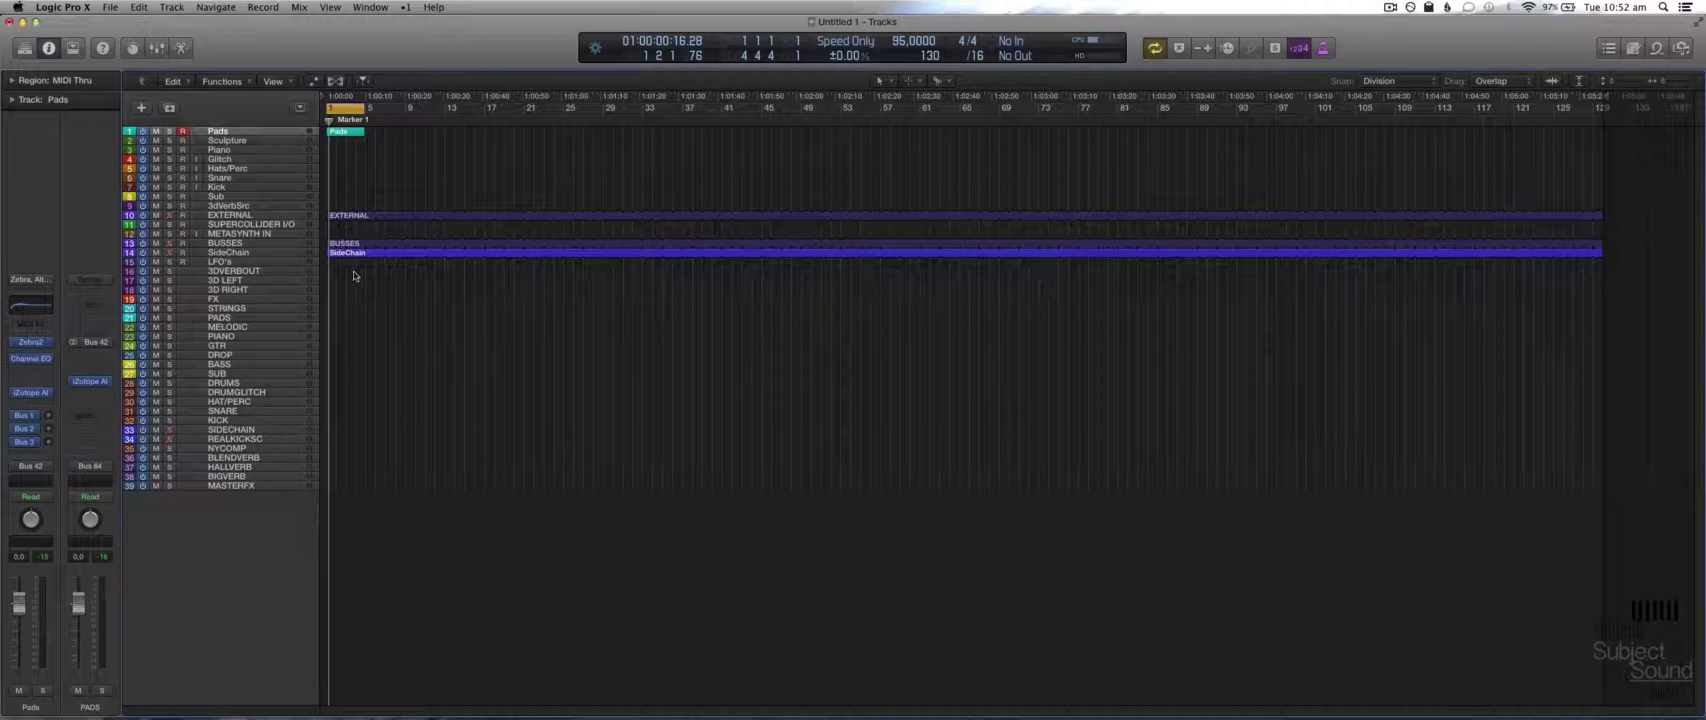
Step: Insert the Modulator MIDI effect on the Pads track and close its window
{"action": "left_click", "coordinate": [51, 324]}
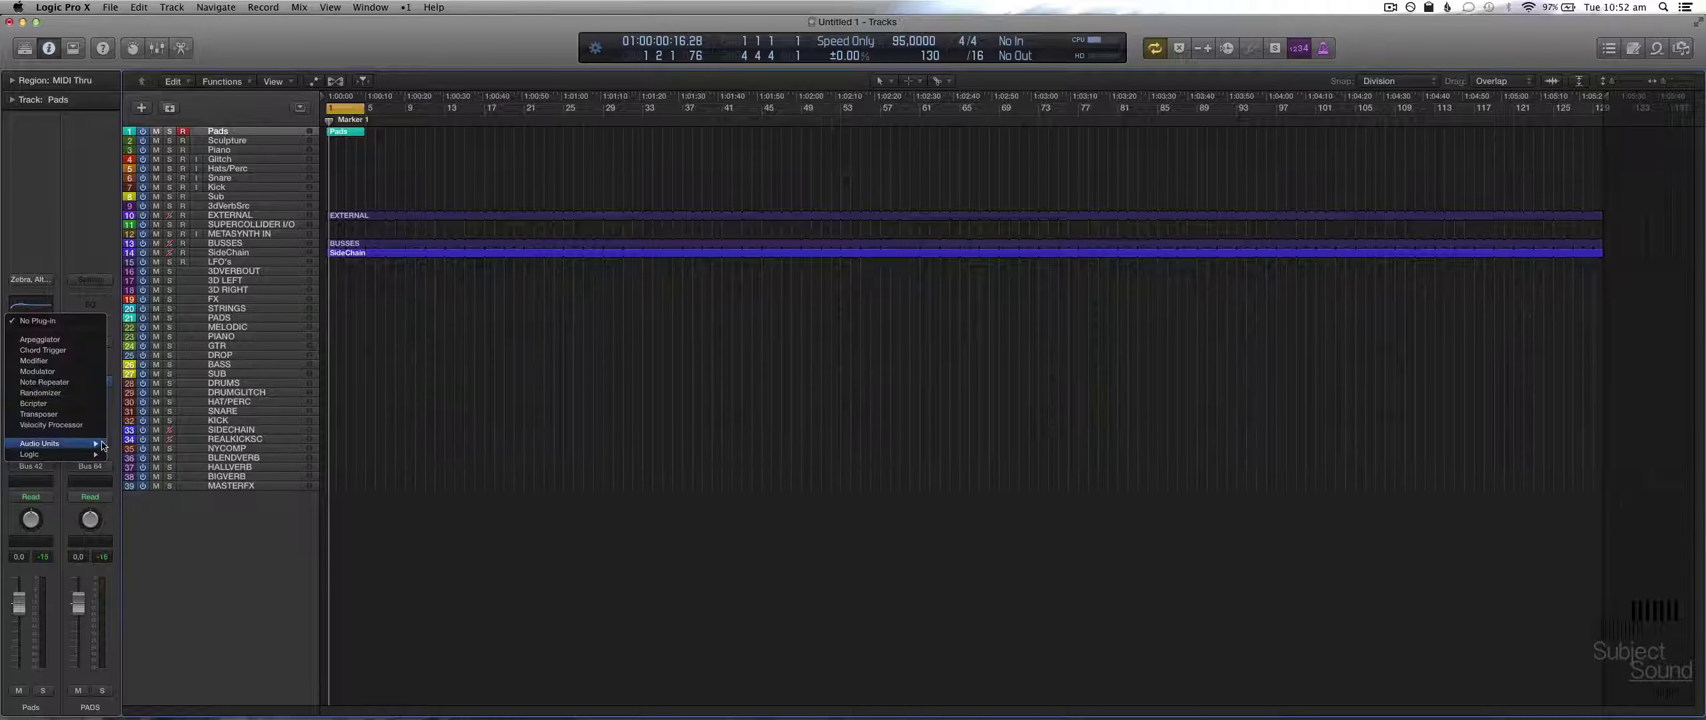
{"action": "left_click", "coordinate": [57, 371]}
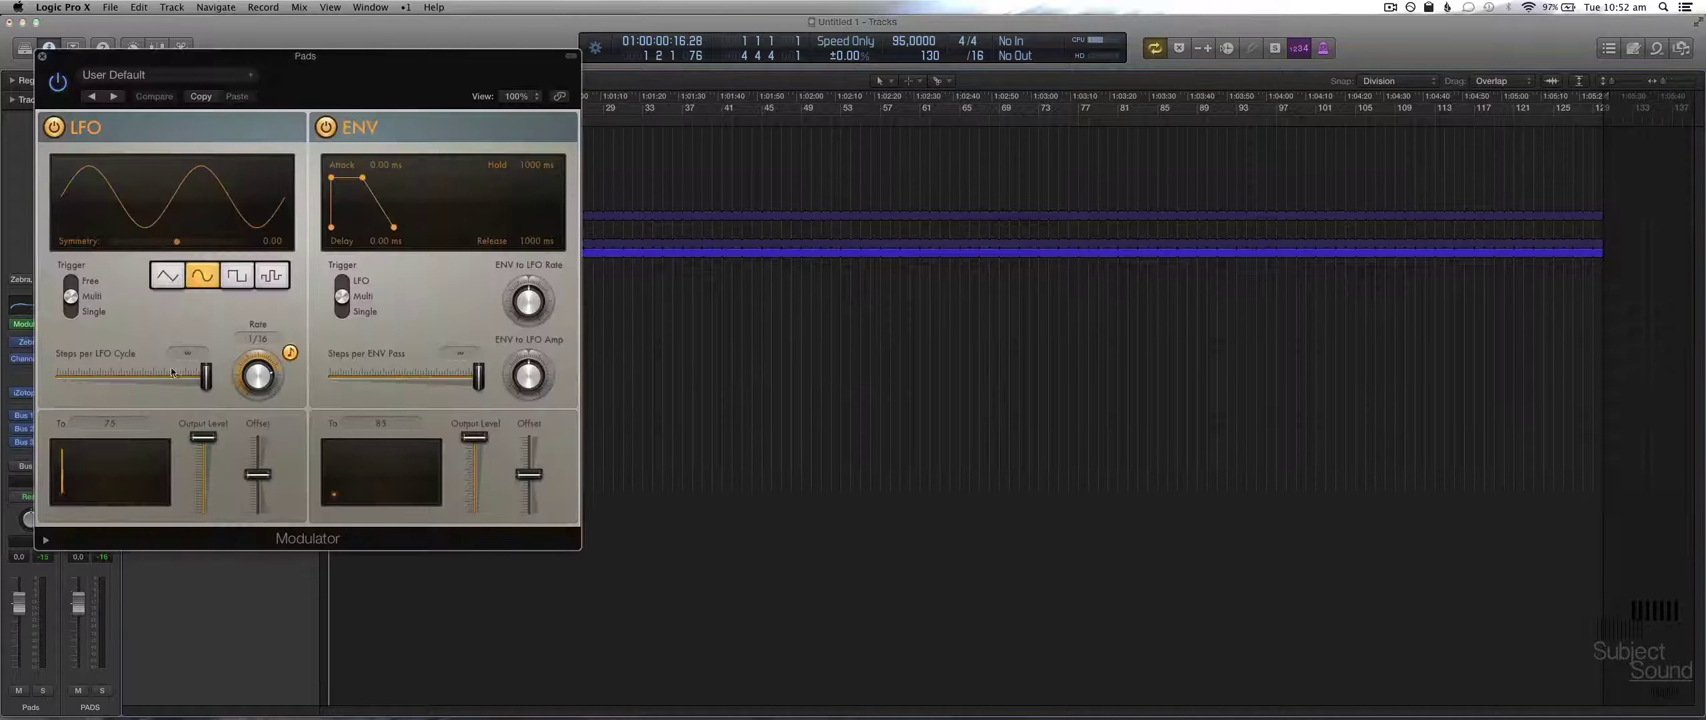
{"action": "left_click", "coordinate": [42, 56]}
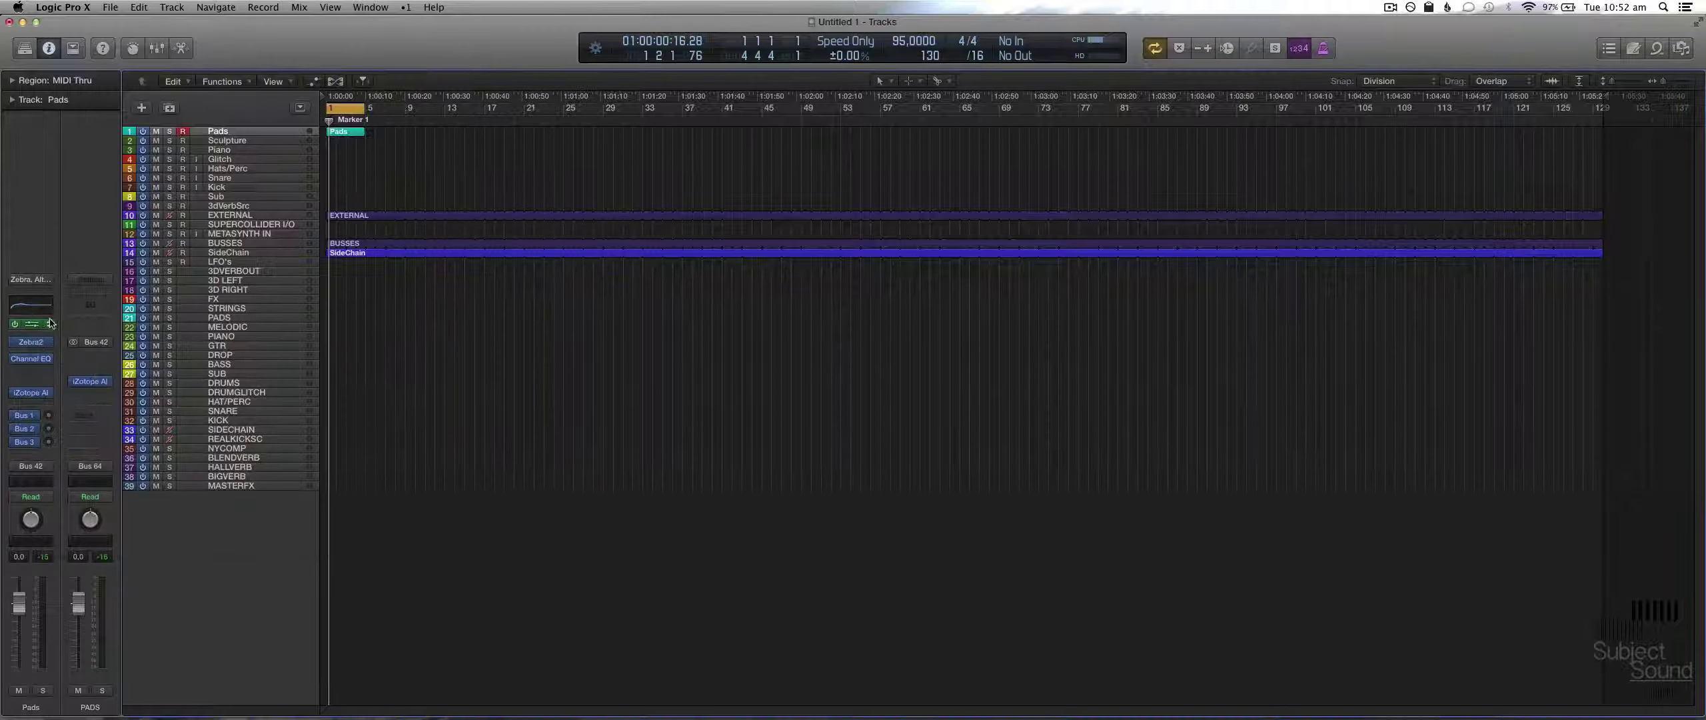
Step: Open the Pads Channel EQ and raise band 5 from 112 Hz to 1140 Hz
{"action": "left_click", "coordinate": [39, 310]}
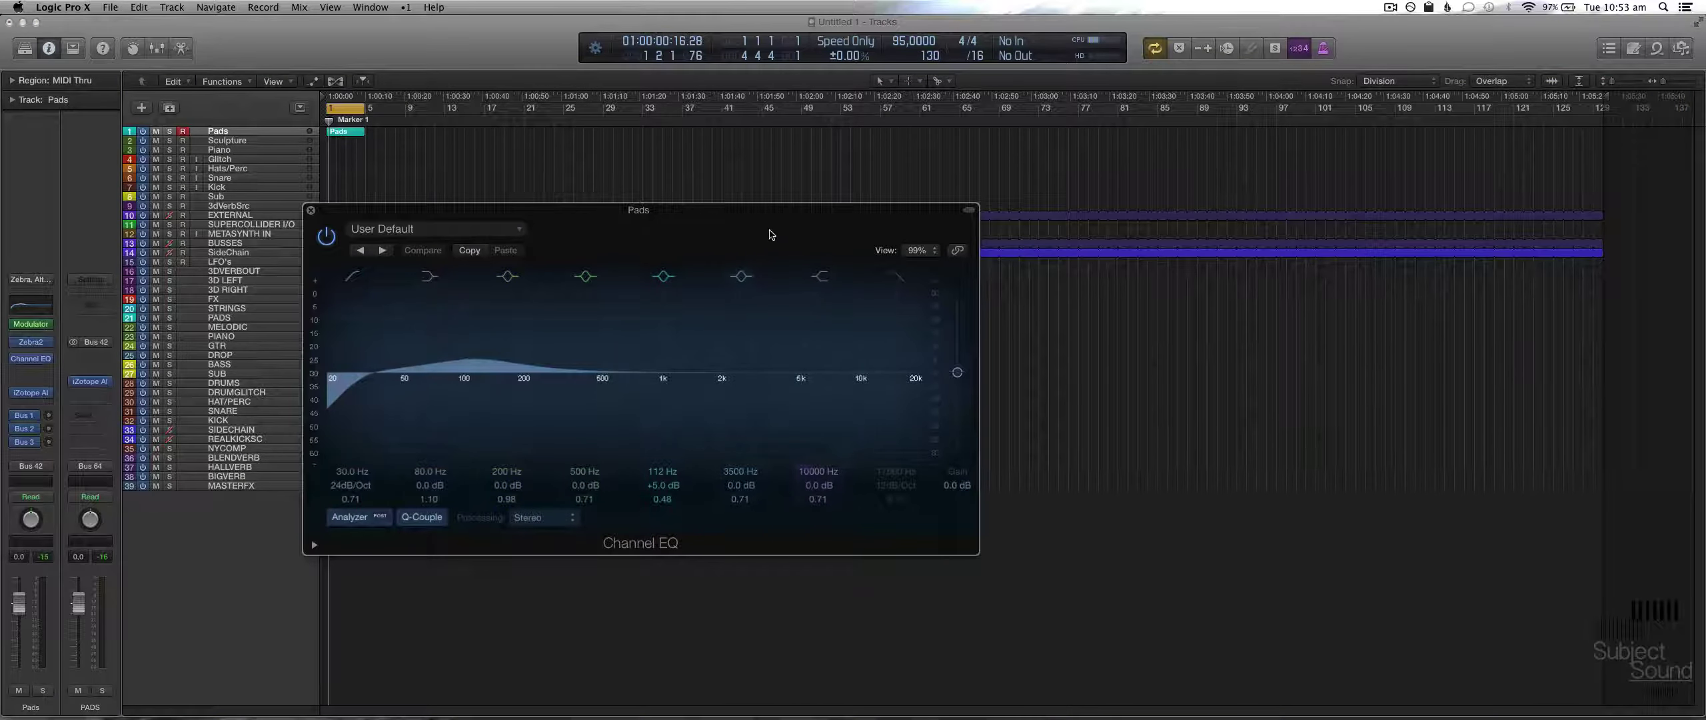
{"action": "left_click_drag", "start_coordinate": [775, 232], "coordinate": [985, 233]}
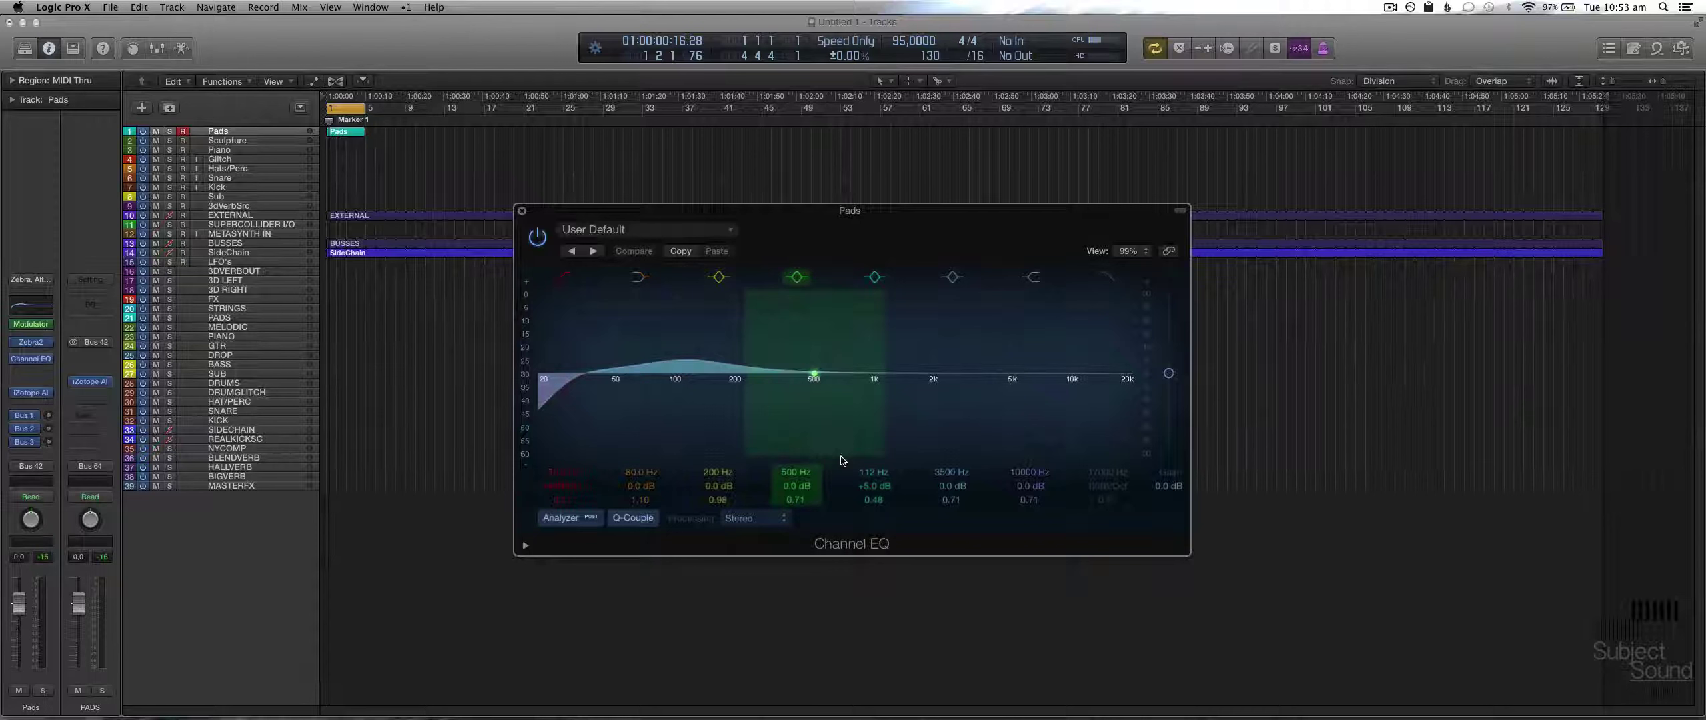
{"action": "left_click_drag", "start_coordinate": [871, 475], "coordinate": [872, 447]}
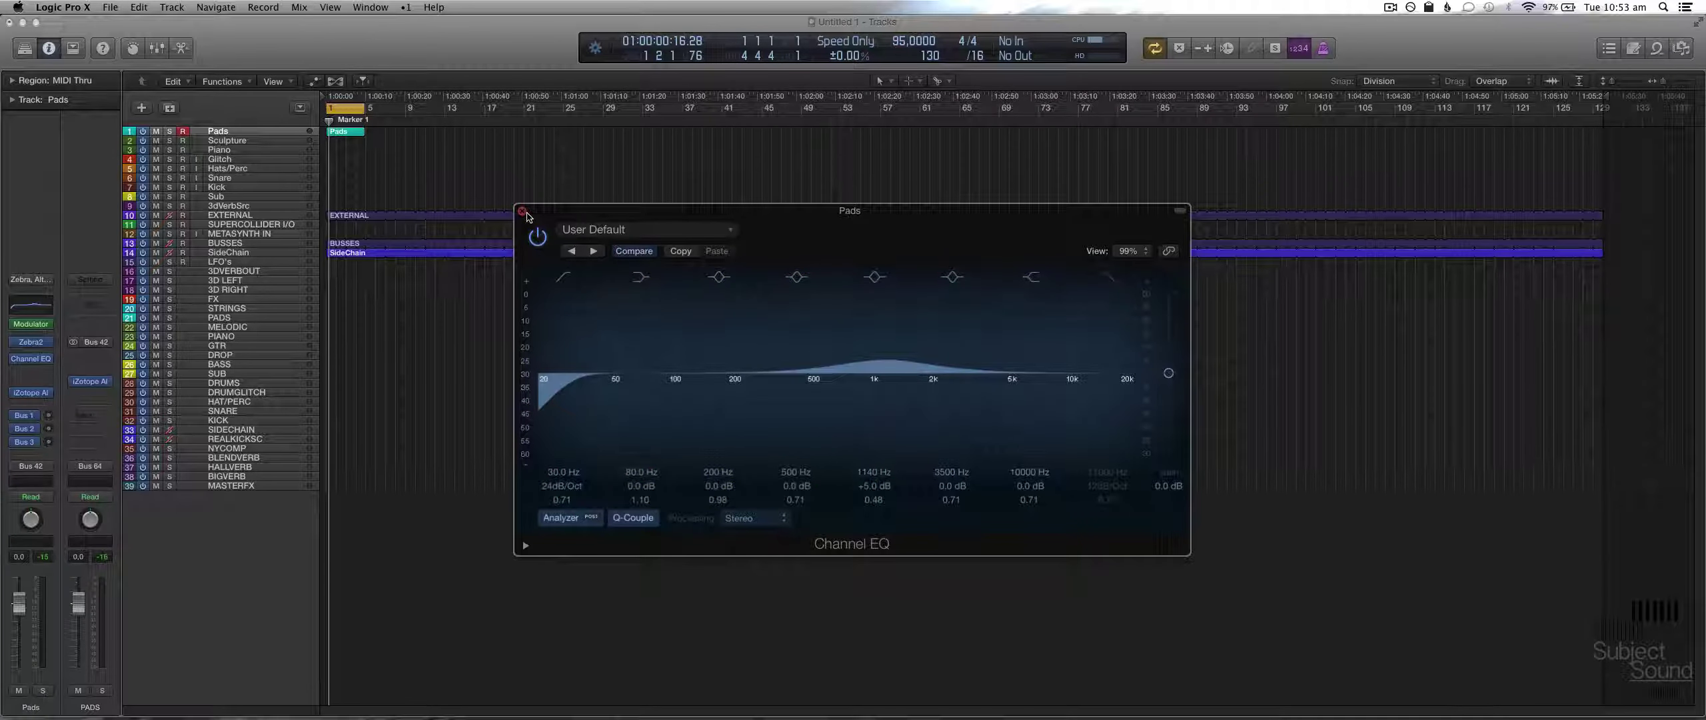
Step: Open and close the Pads Zebra2 synth, then close the Channel EQ window
{"action": "mouse_move", "coordinate": [29, 327]}
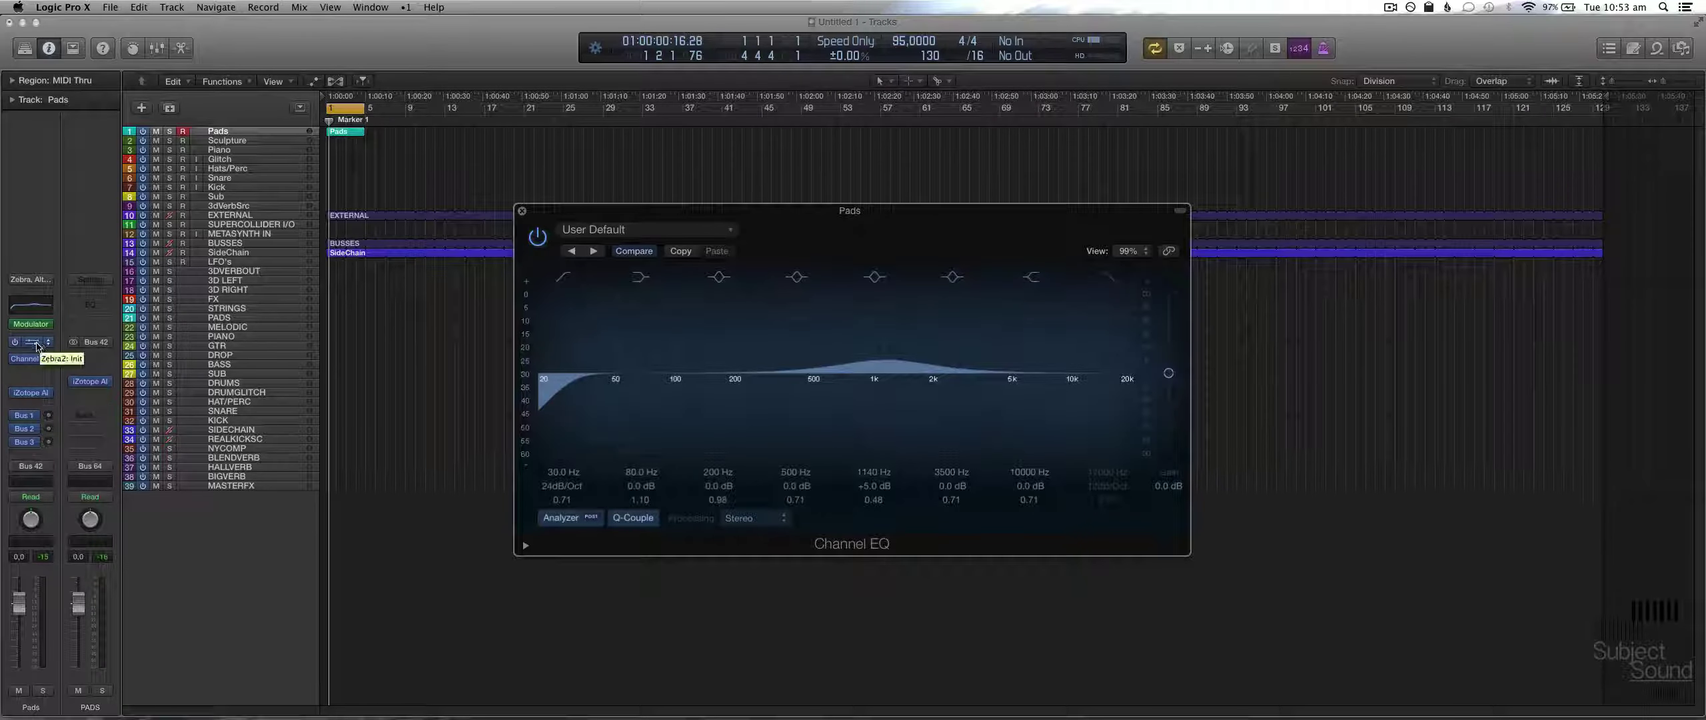
{"action": "left_click", "coordinate": [37, 343]}
{"action": "left_click", "coordinate": [37, 343]}
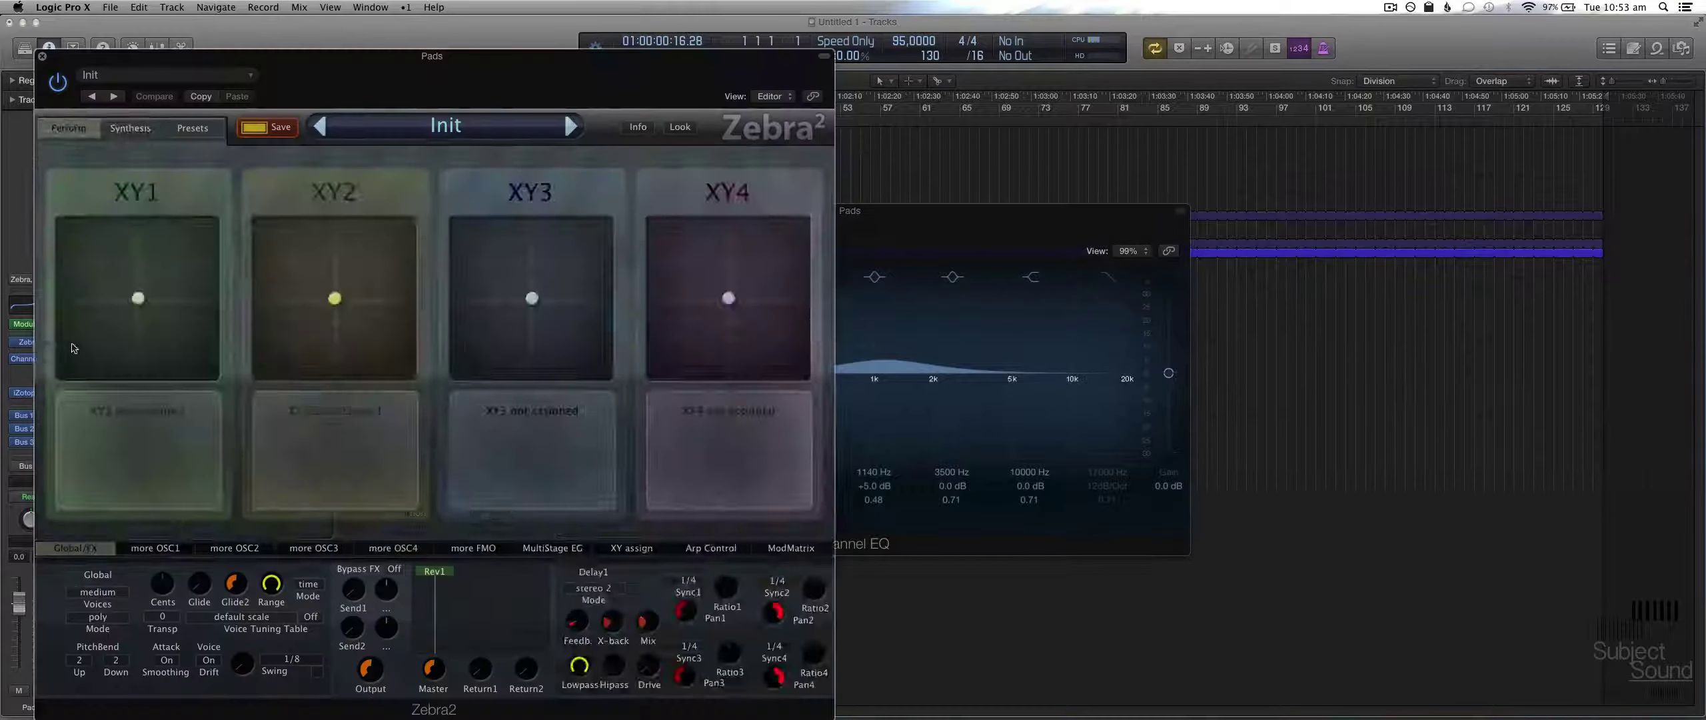
{"action": "left_click", "coordinate": [42, 56]}
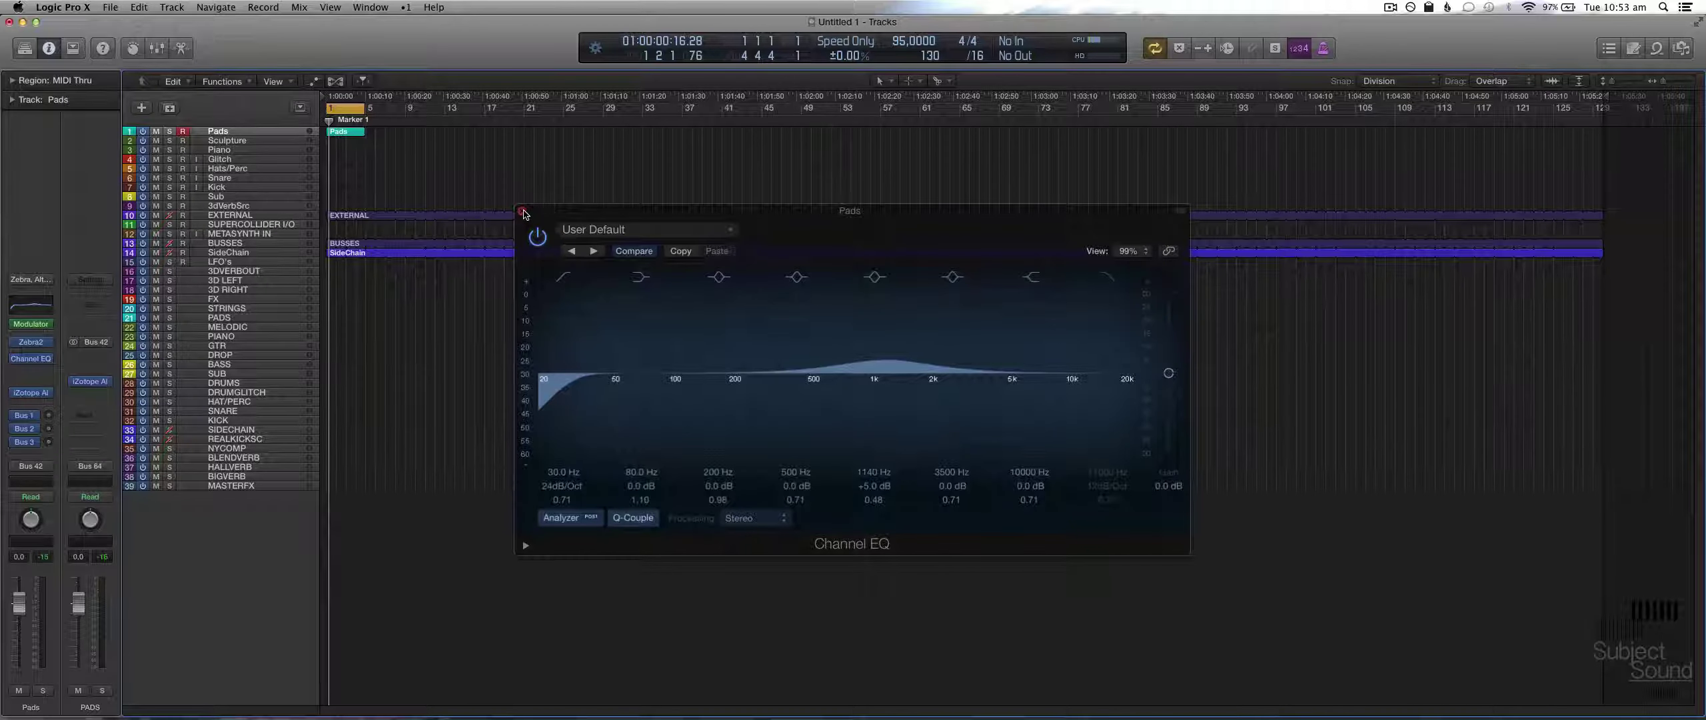
{"action": "left_click", "coordinate": [524, 212]}
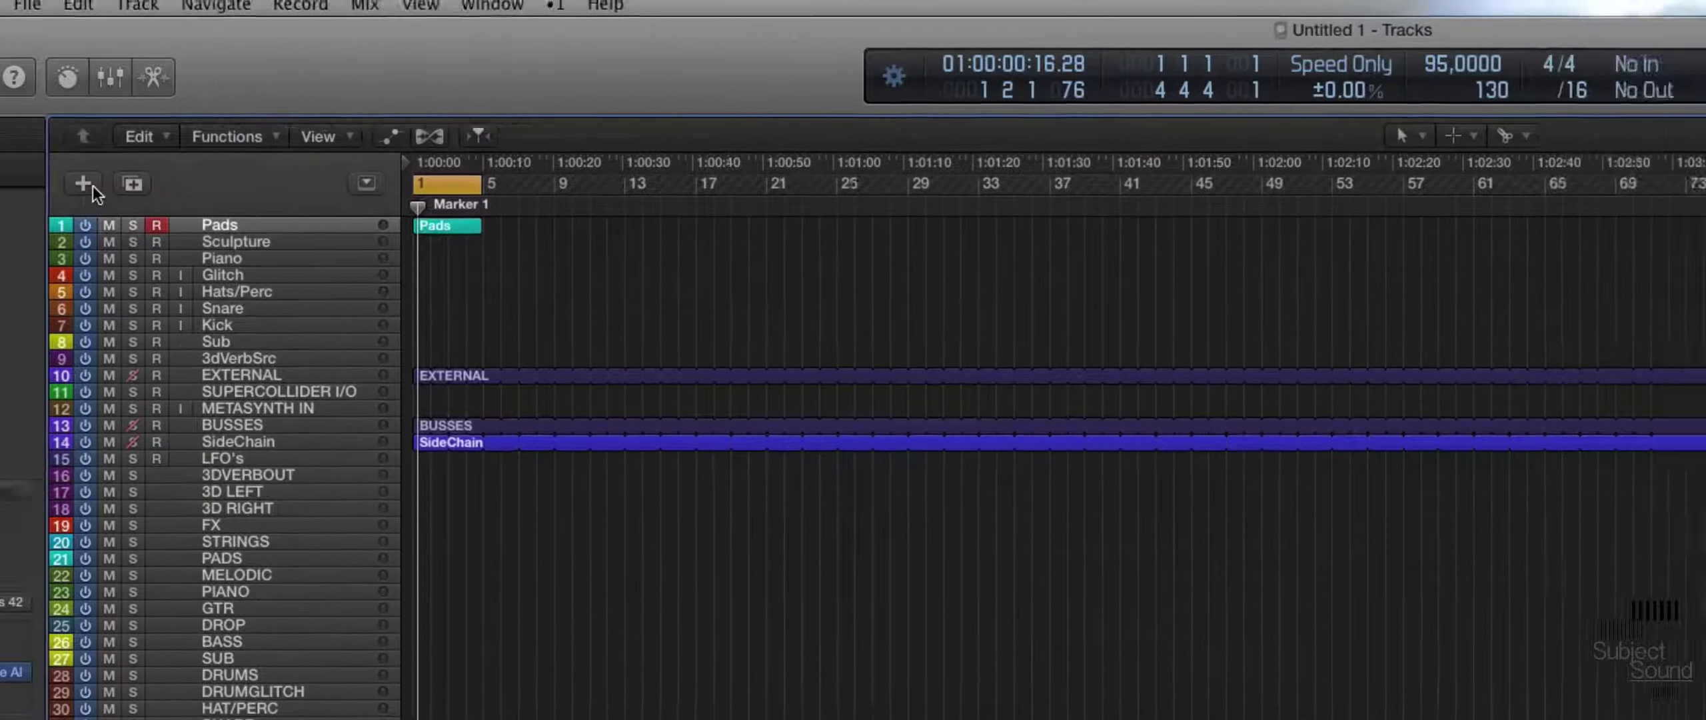
Step: Create a new External MIDI track, Inst 10, using the External Instrument plug-in
{"action": "left_click", "coordinate": [263, 181]}
{"action": "left_click", "coordinate": [708, 144]}
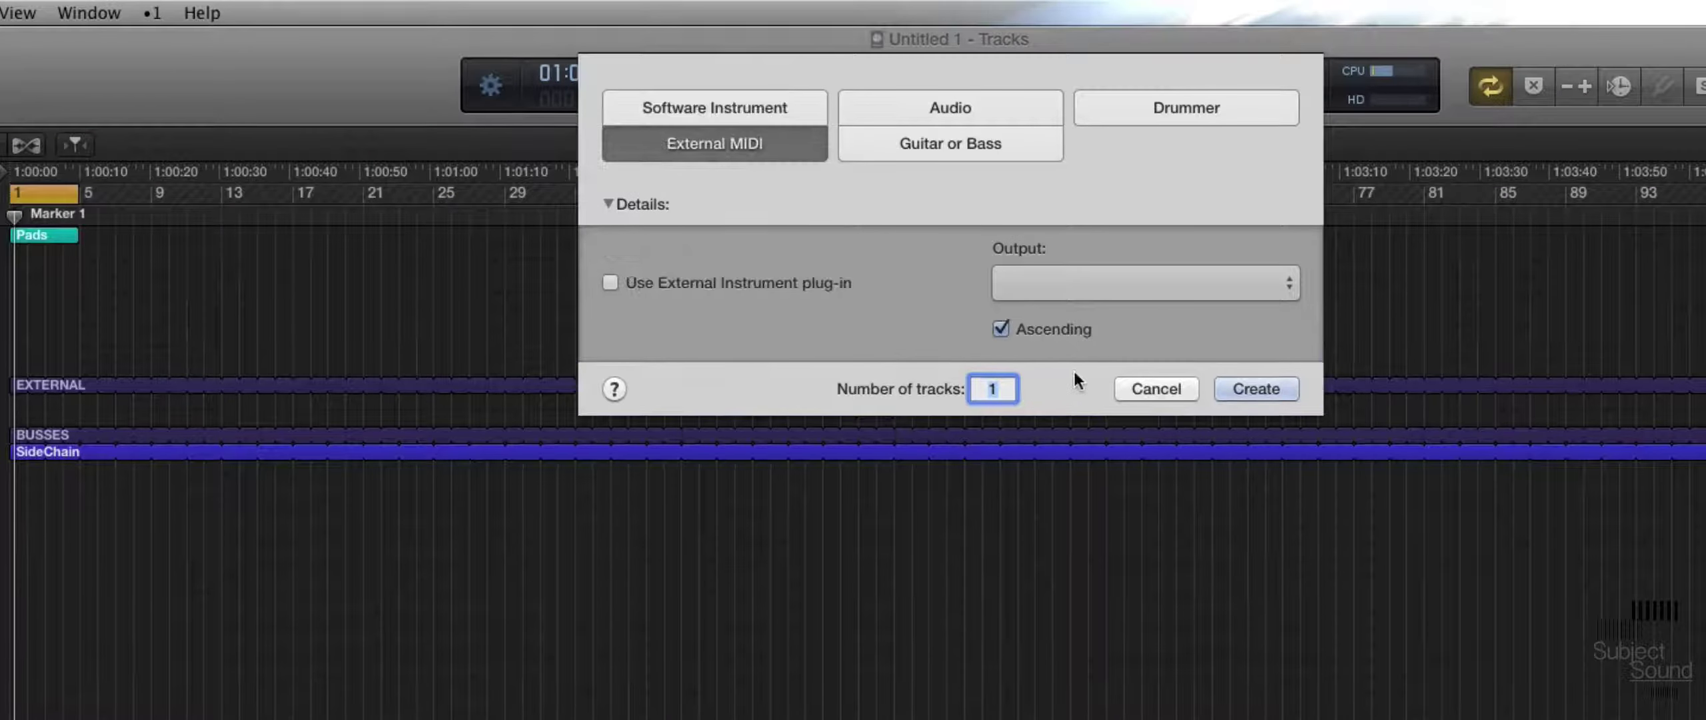
{"action": "left_click", "coordinate": [611, 283]}
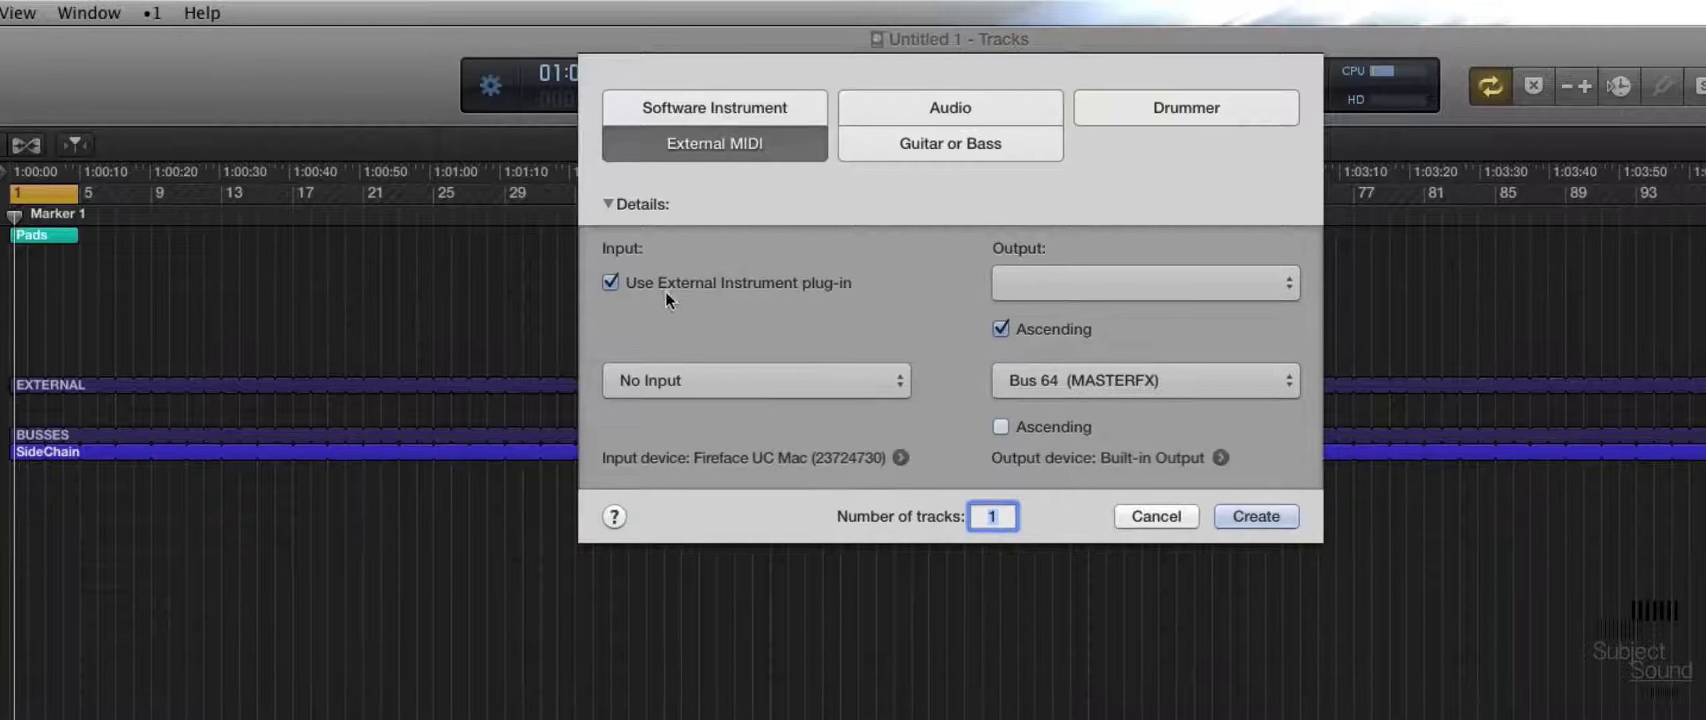
{"action": "left_click", "coordinate": [1250, 505]}
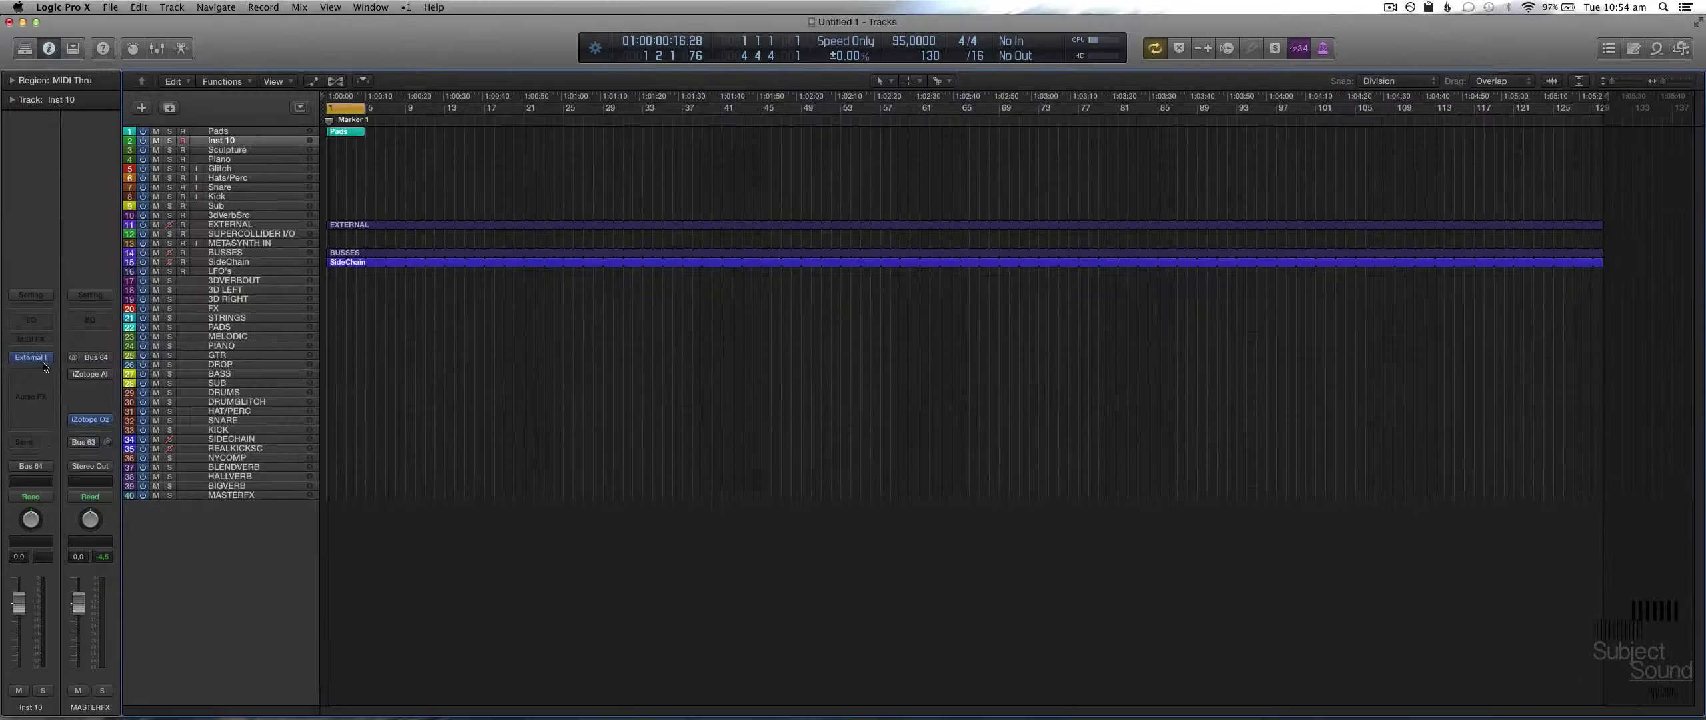
Step: Move Inst 10 just below SideChain, select it and make the track rows taller
{"action": "left_click_drag", "start_coordinate": [274, 141], "coordinate": [285, 265]}
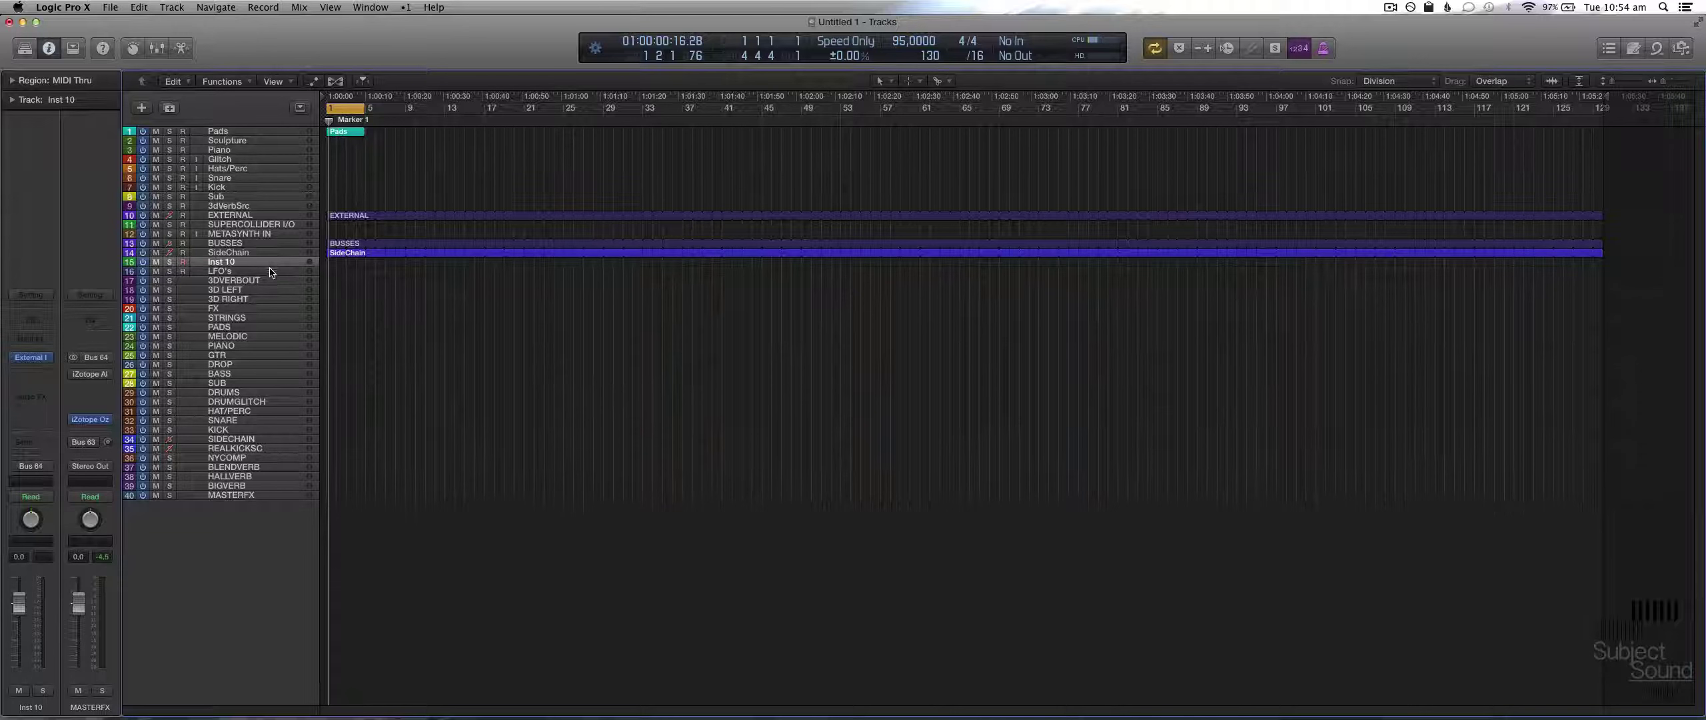
{"action": "left_click", "coordinate": [271, 274]}
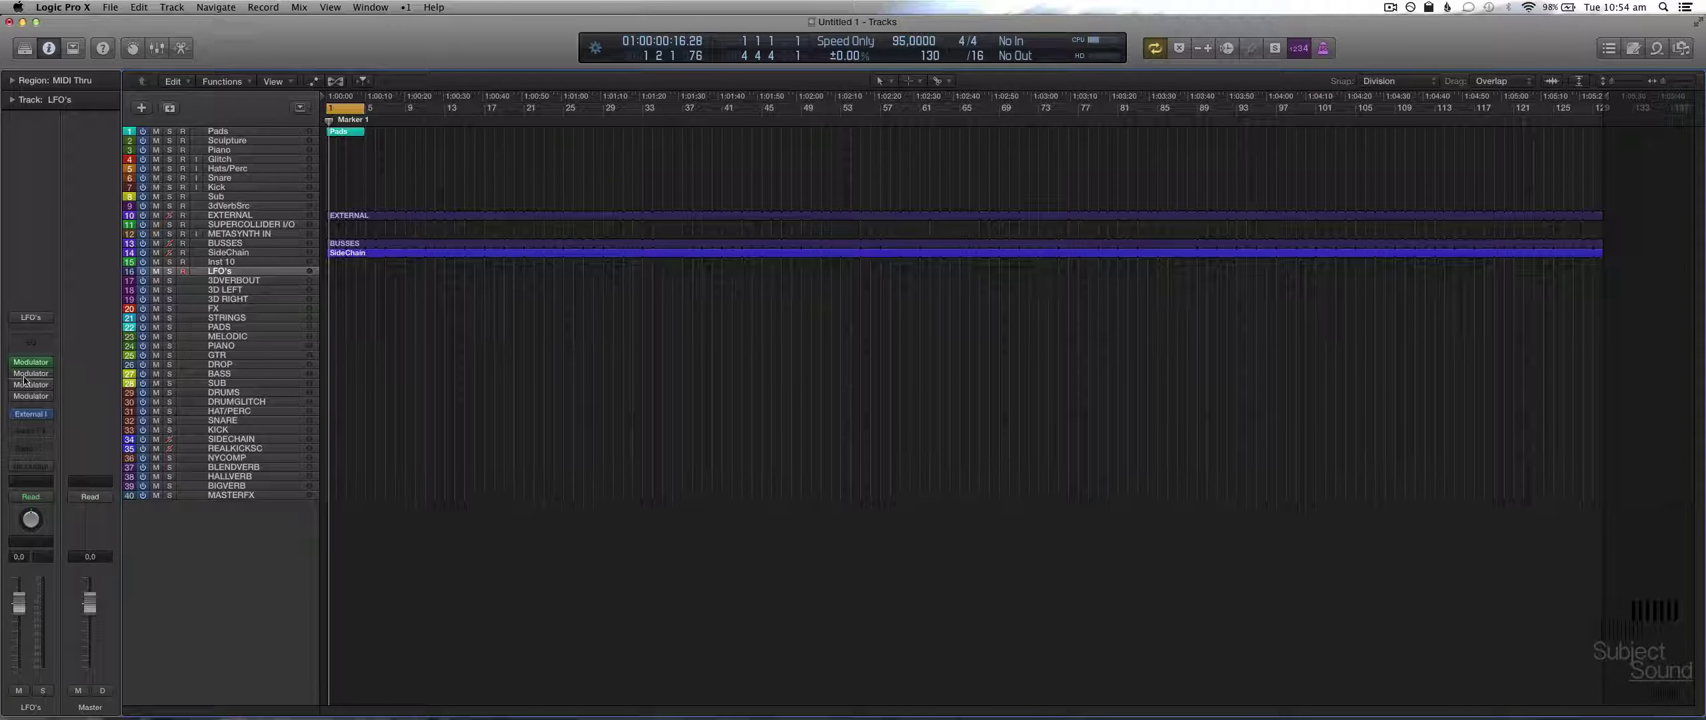
{"action": "mouse_move", "coordinate": [18, 415]}
{"action": "left_click", "coordinate": [265, 263]}
{"action": "key", "text": "super+Down"}
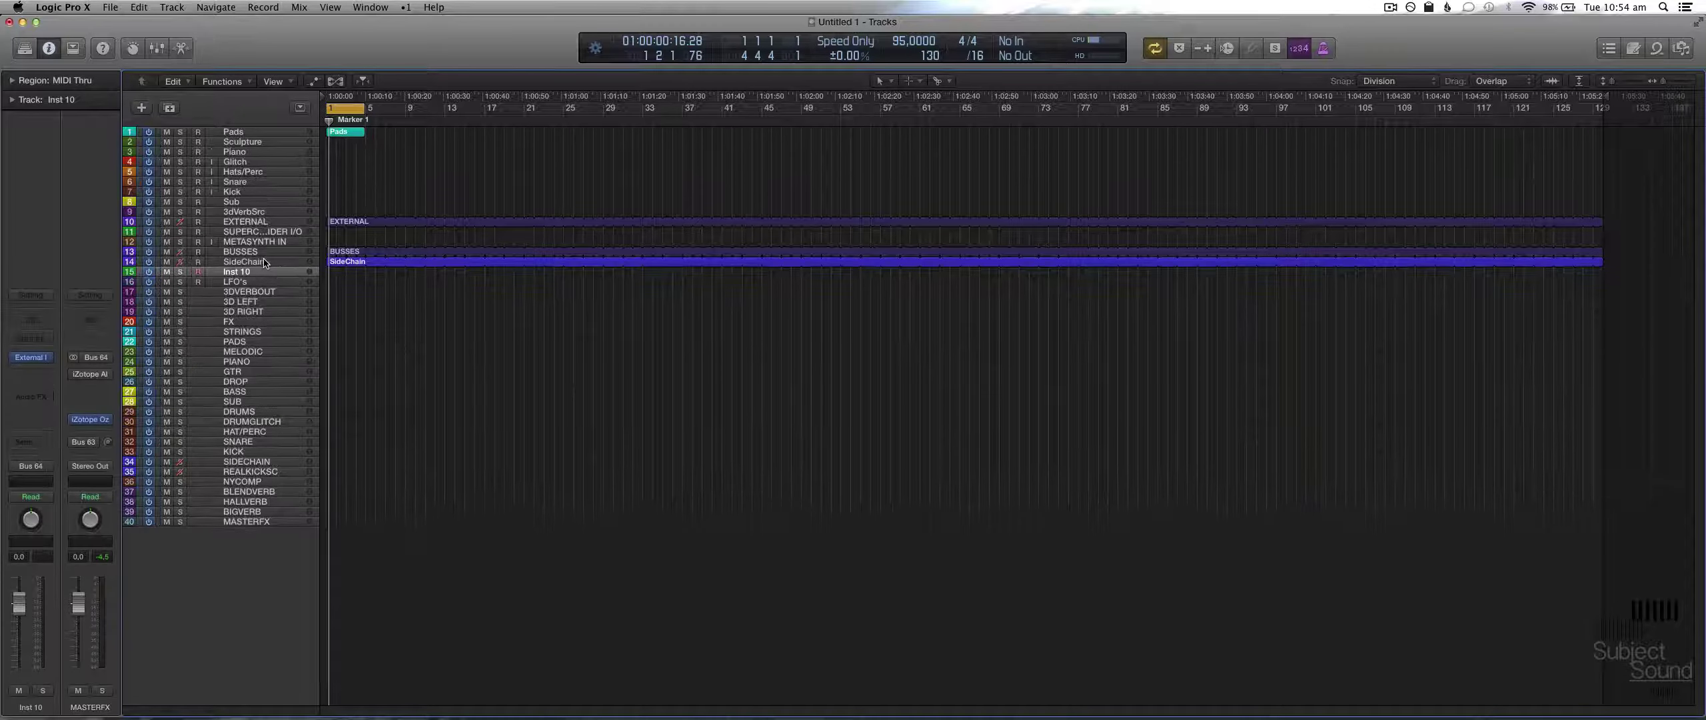
Step: Insert a Modulator on Inst 10, retarget its LFO from controller 75 to 108, and close it
{"action": "key", "text": "super+Right"}
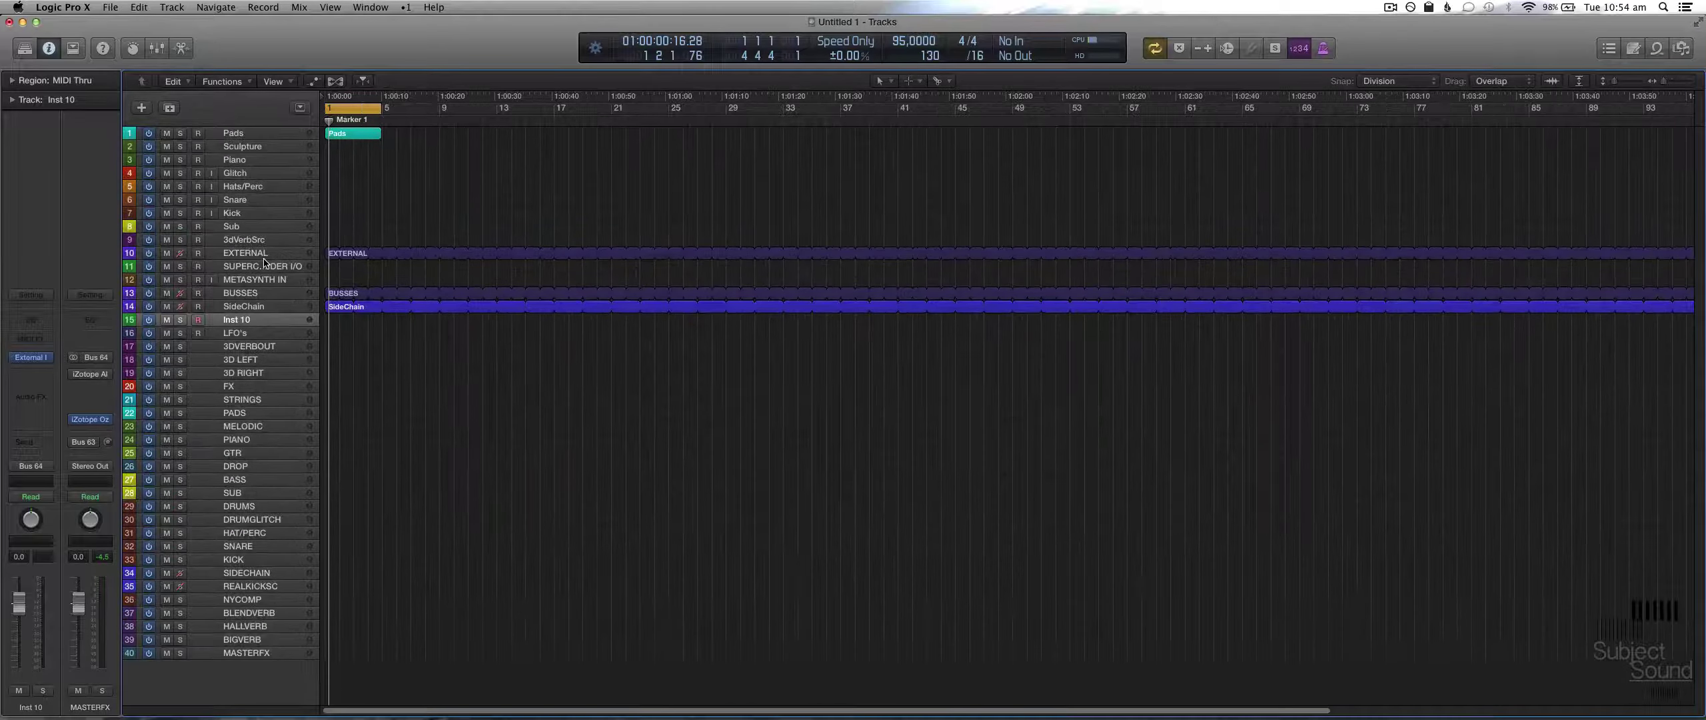
{"action": "left_click", "coordinate": [49, 338]}
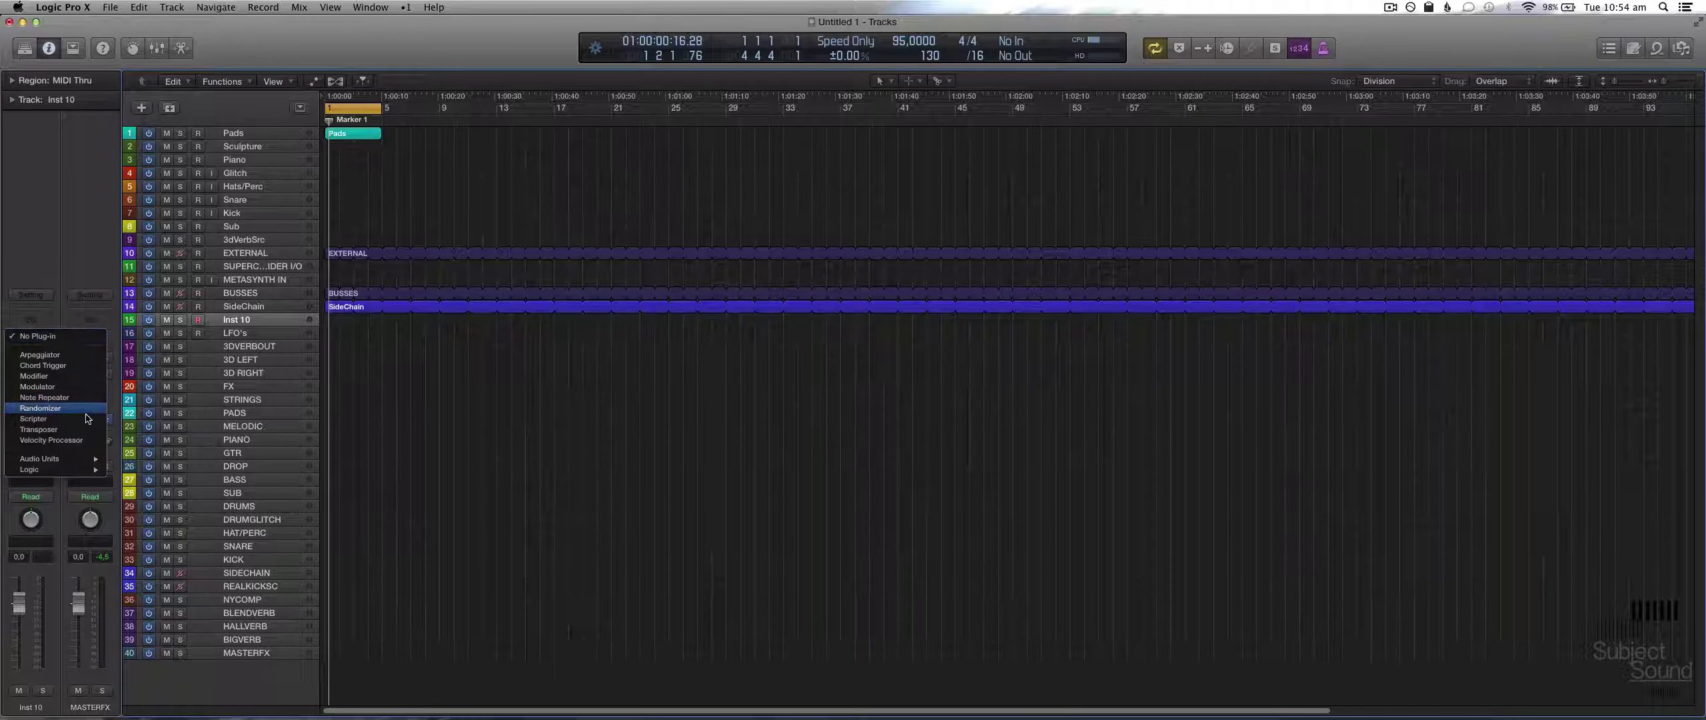
{"action": "left_click", "coordinate": [80, 386]}
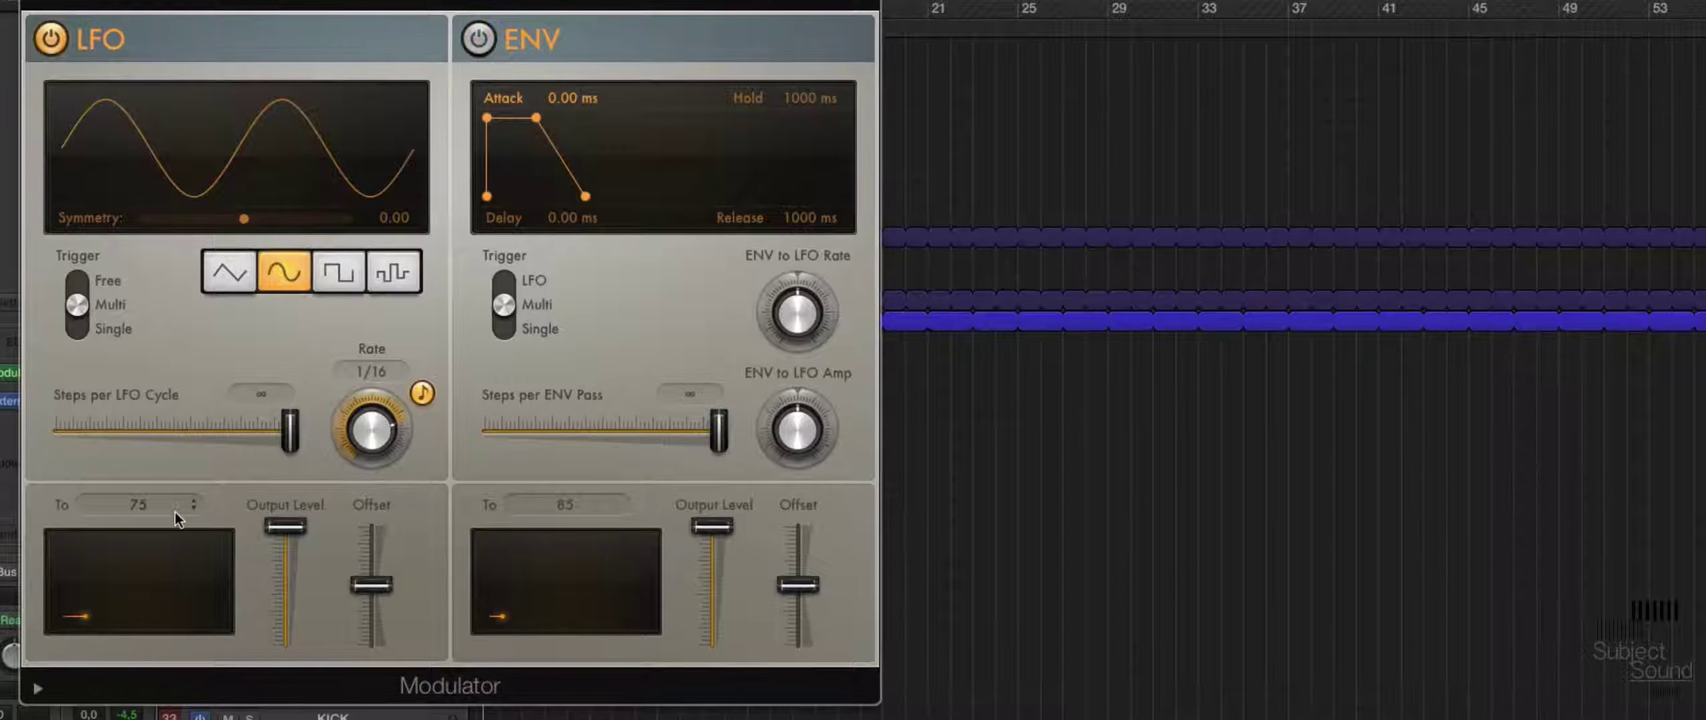
{"action": "left_click", "coordinate": [152, 512]}
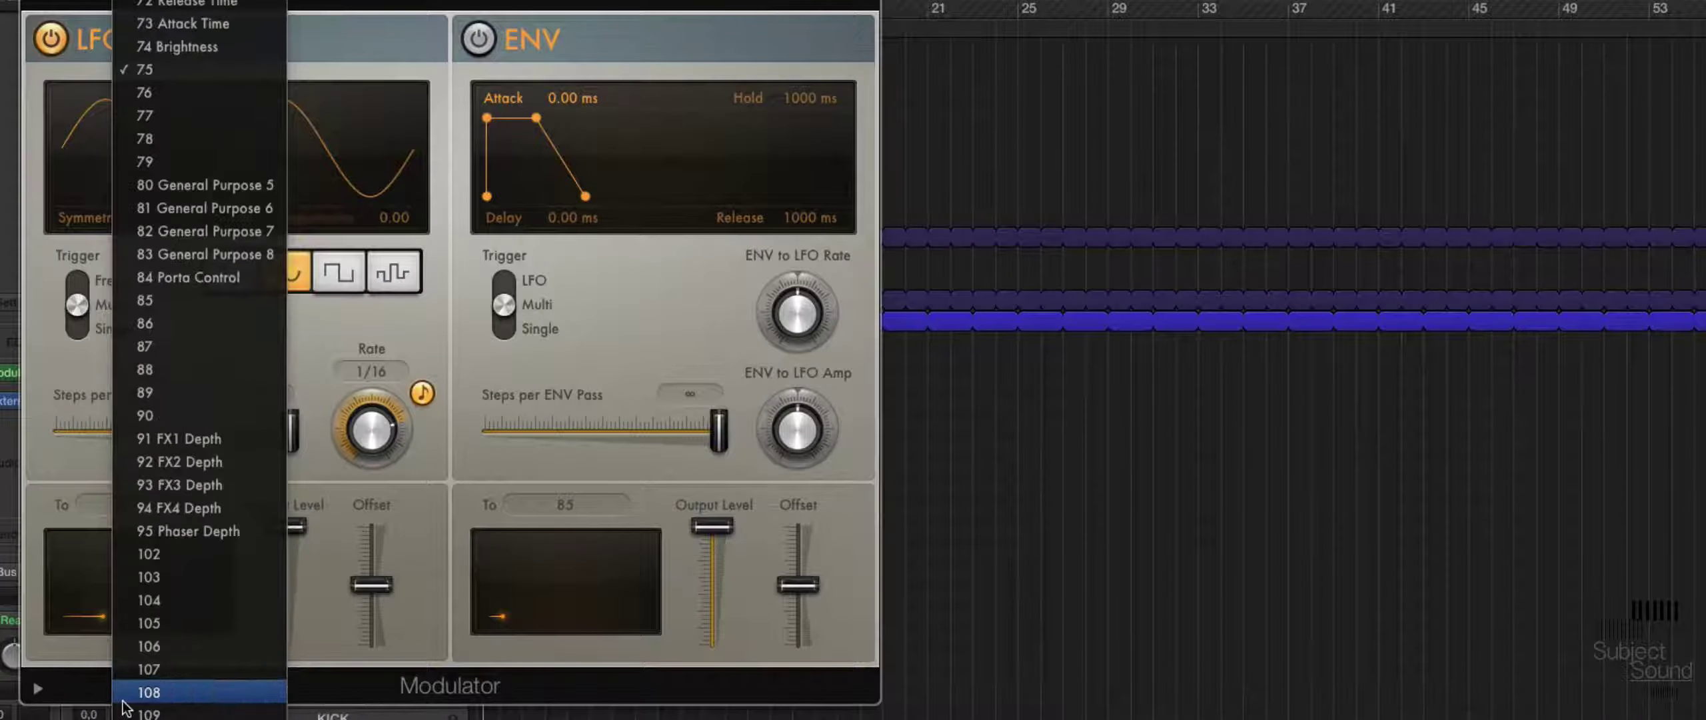
{"action": "left_click", "coordinate": [126, 695]}
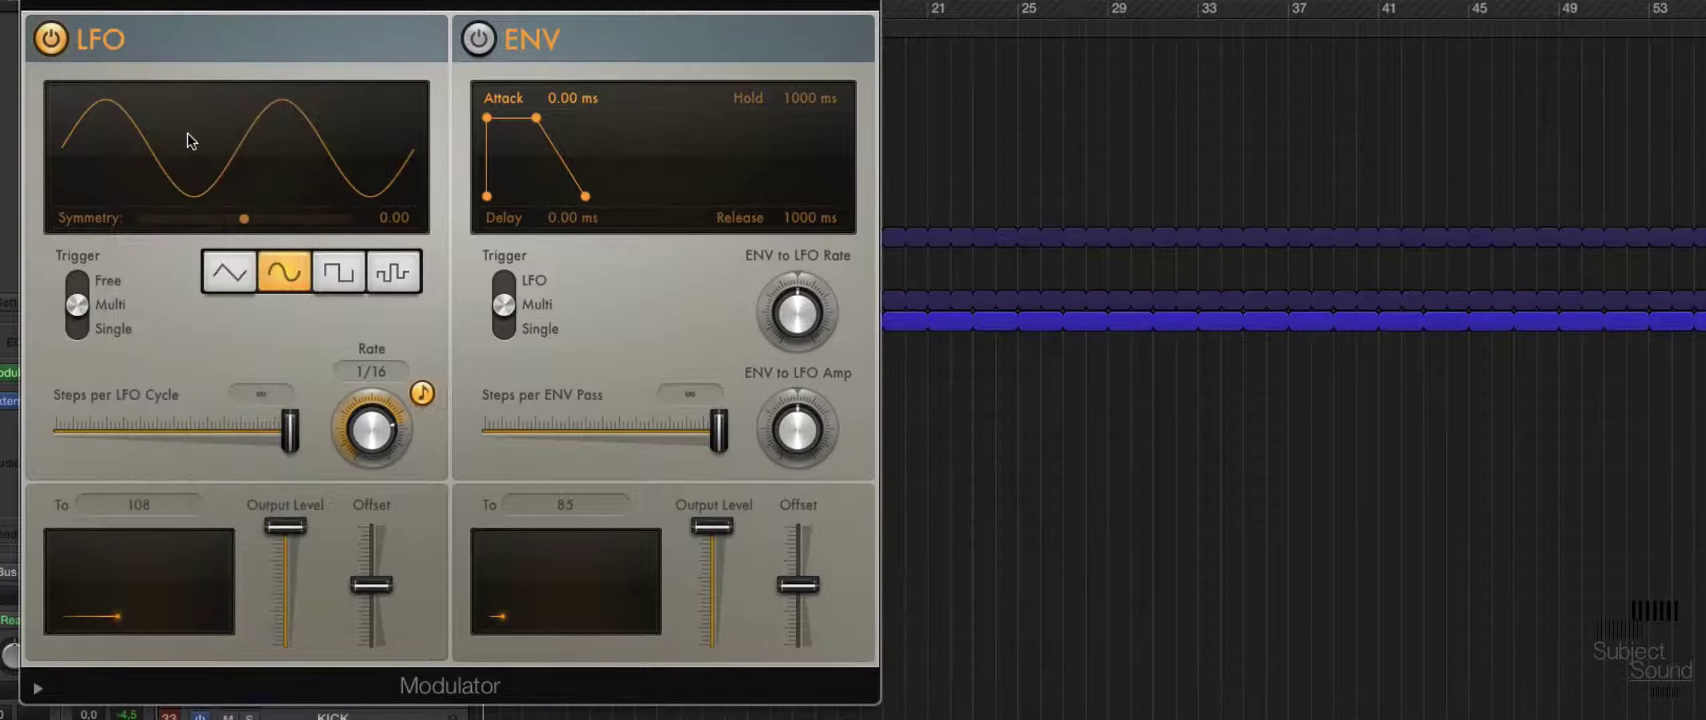
{"action": "key", "text": "super+w"}
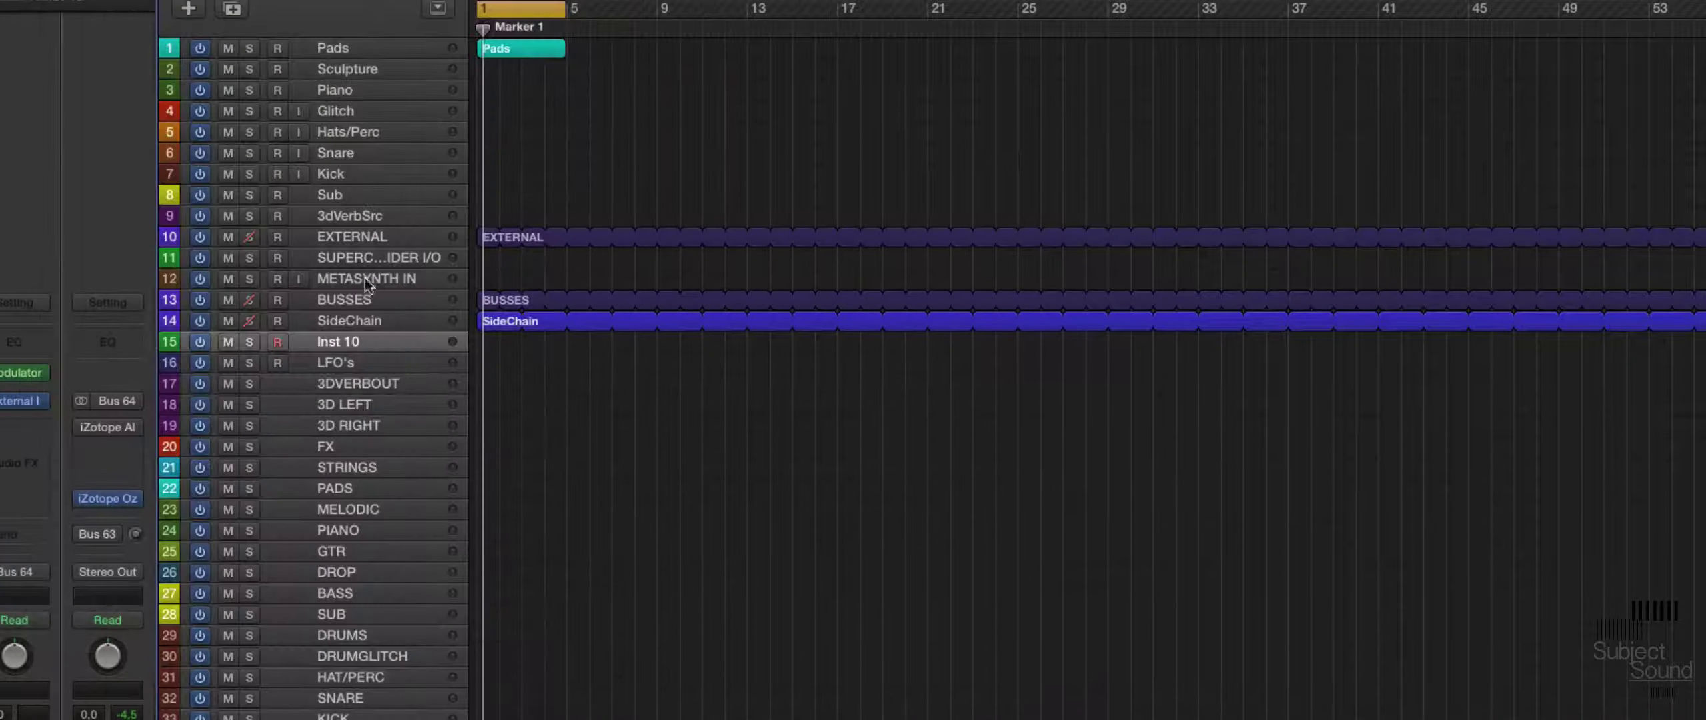
Step: Open Inst 10's External Instrument plug-in window and move it to the screen centre
{"action": "left_click", "coordinate": [14, 402]}
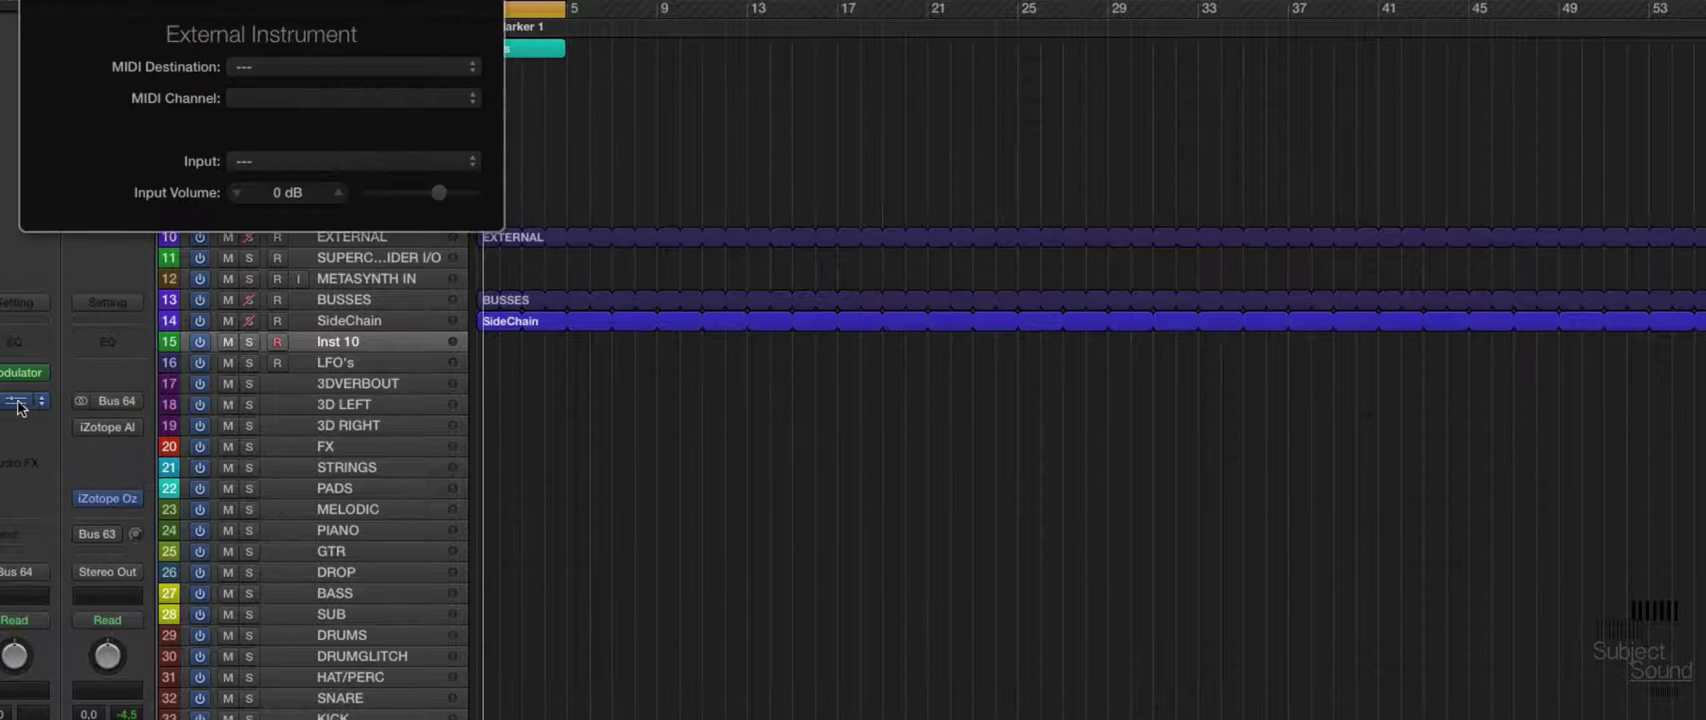
{"action": "left_click_drag", "start_coordinate": [483, 1], "coordinate": [1252, 184]}
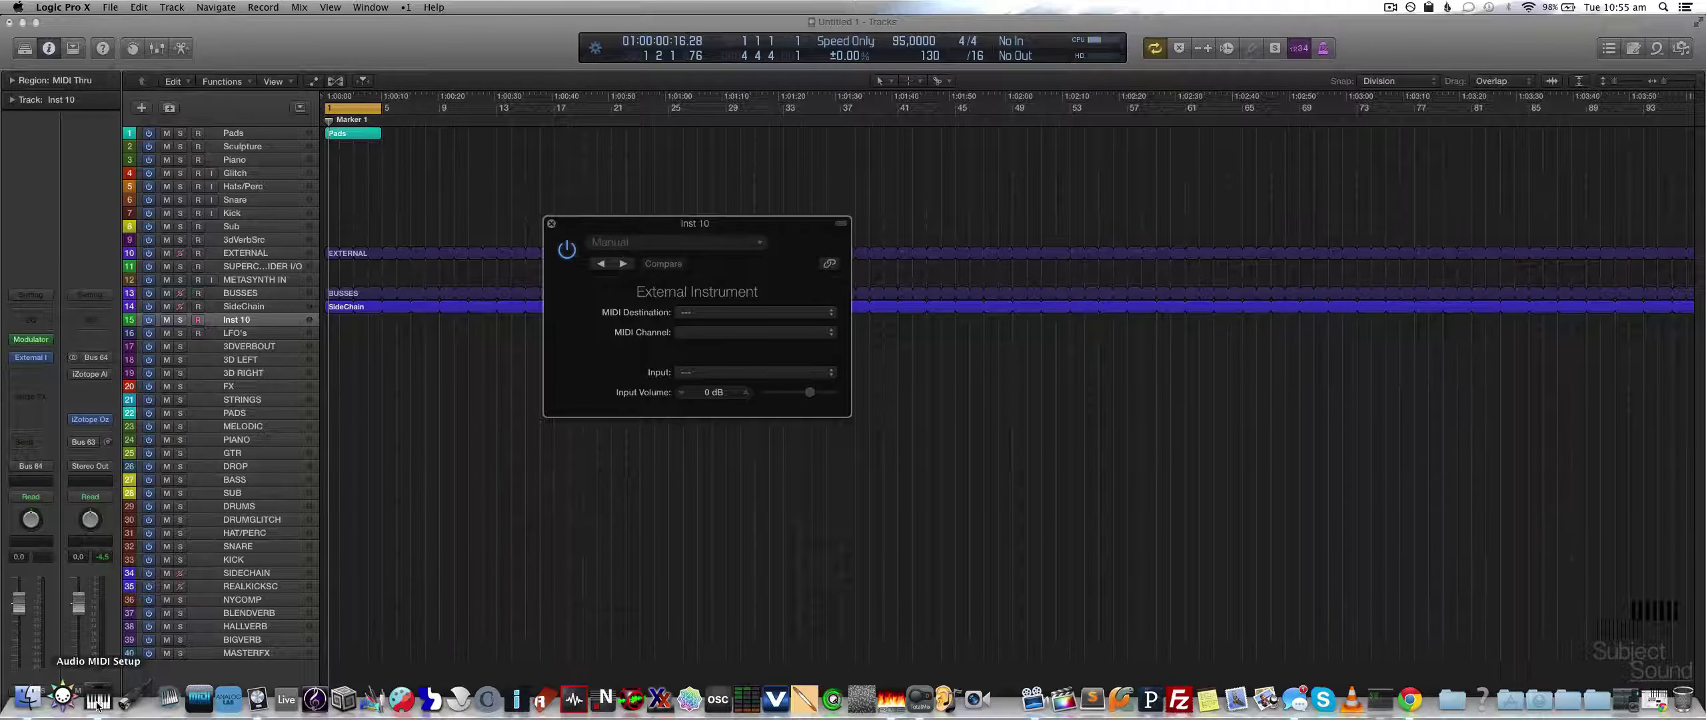
Step: Launch Audio MIDI Setup from the Applications > Utilities folder
{"action": "left_click", "coordinate": [1496, 701]}
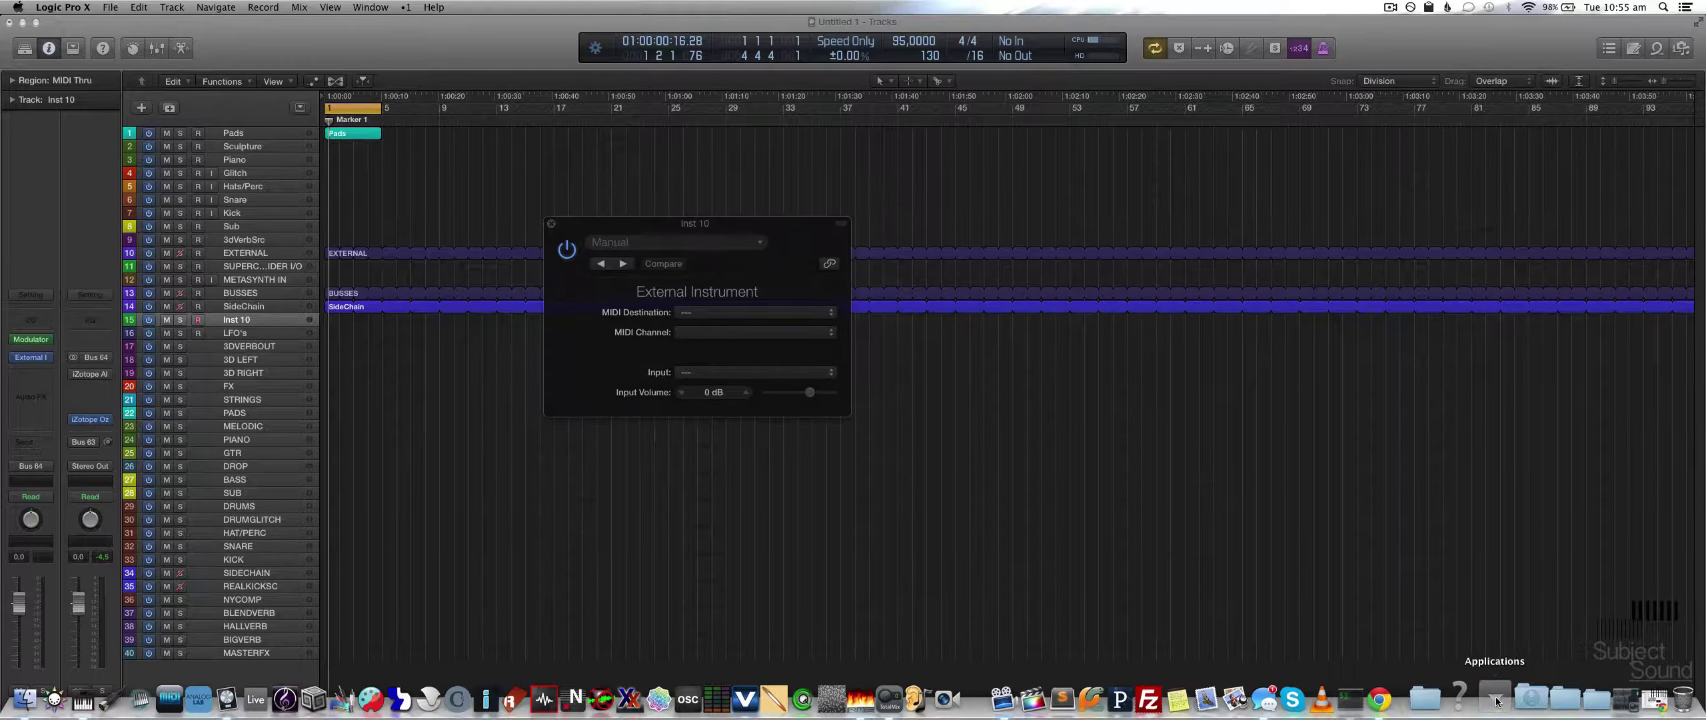
{"action": "scroll", "coordinate": [1422, 599], "scroll_direction": "down", "scroll_amount": 10}
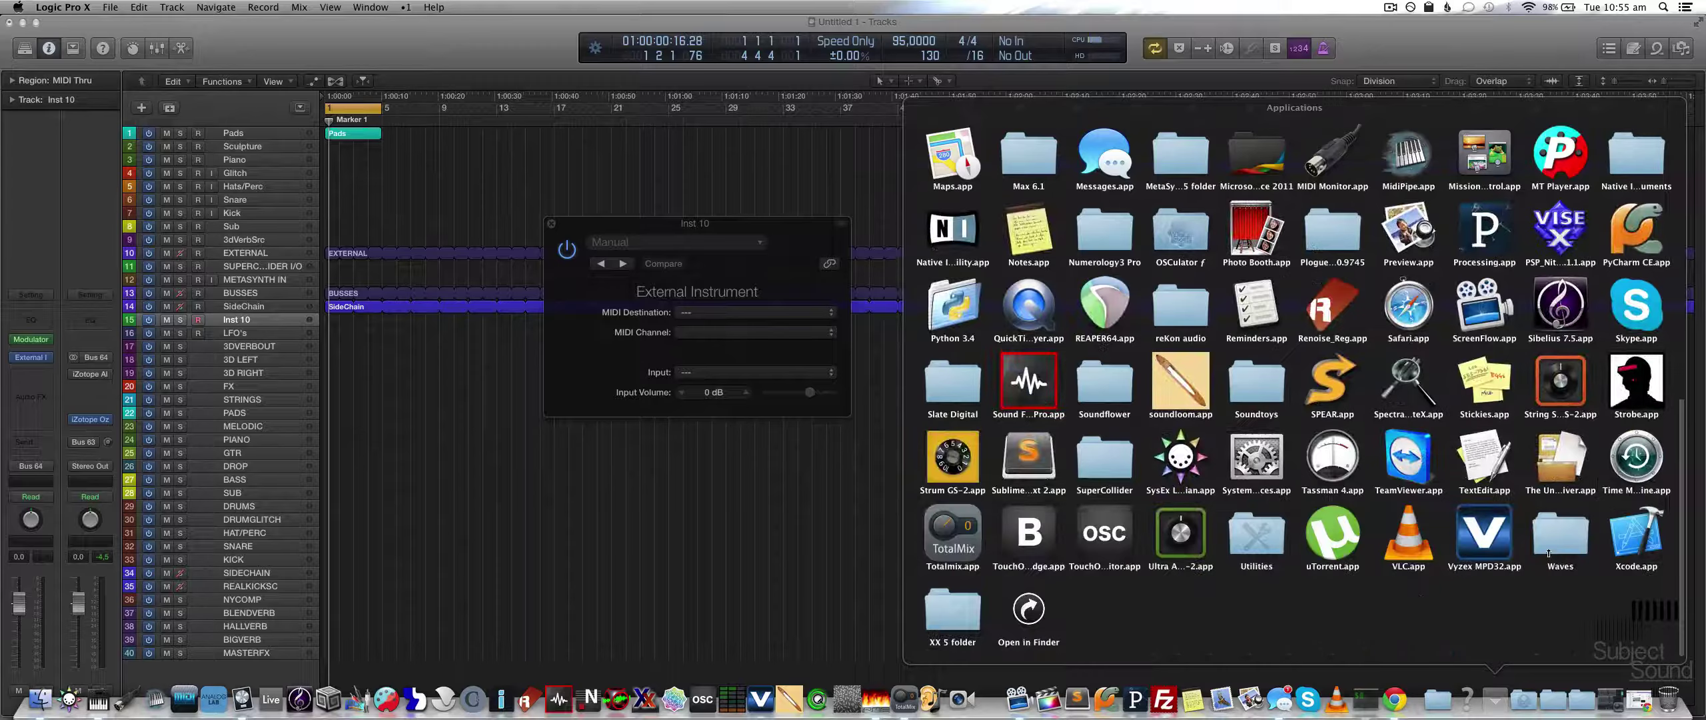
{"action": "left_click", "coordinate": [1241, 526]}
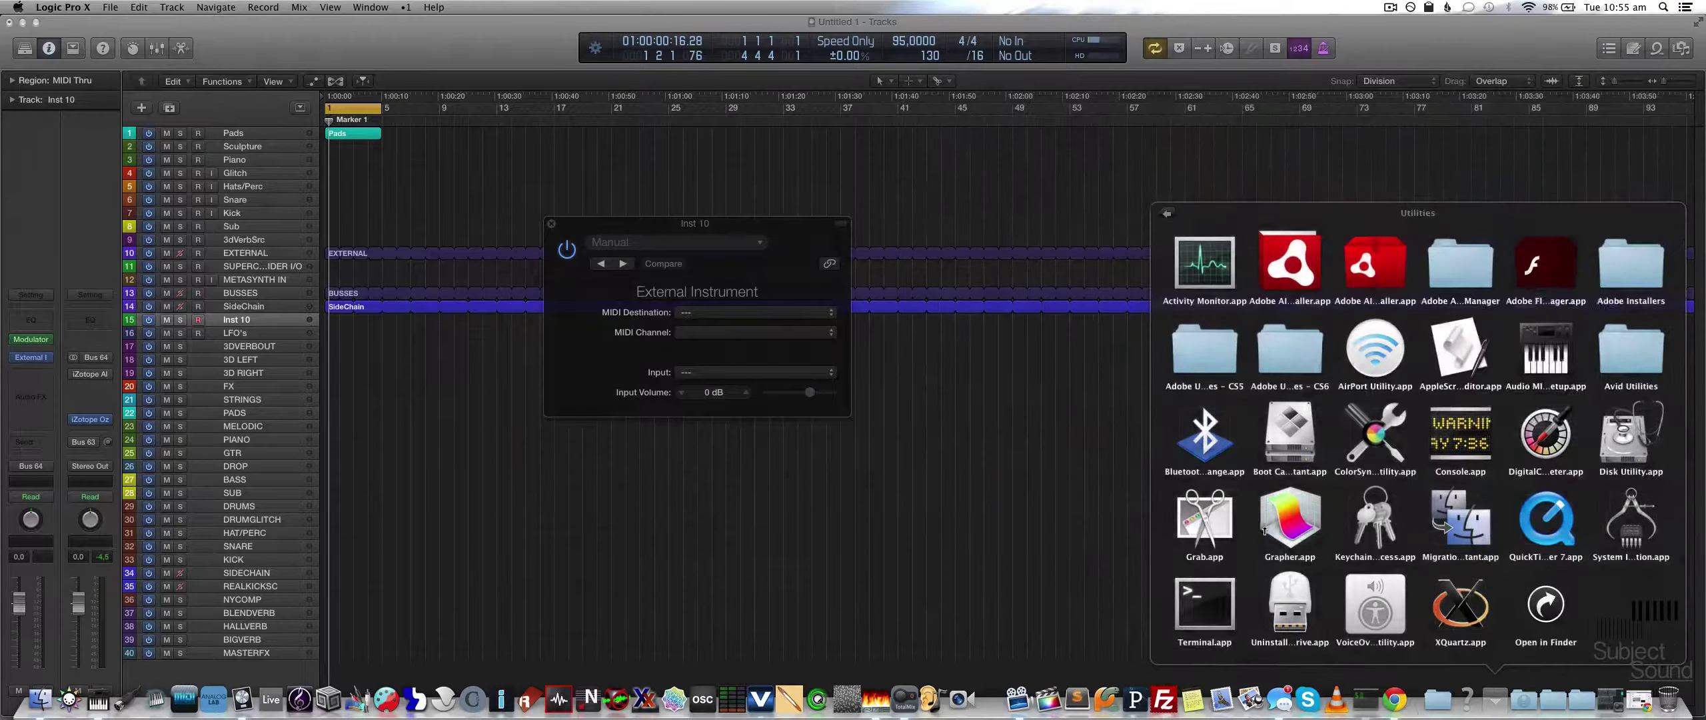
{"action": "left_click", "coordinate": [1344, 366]}
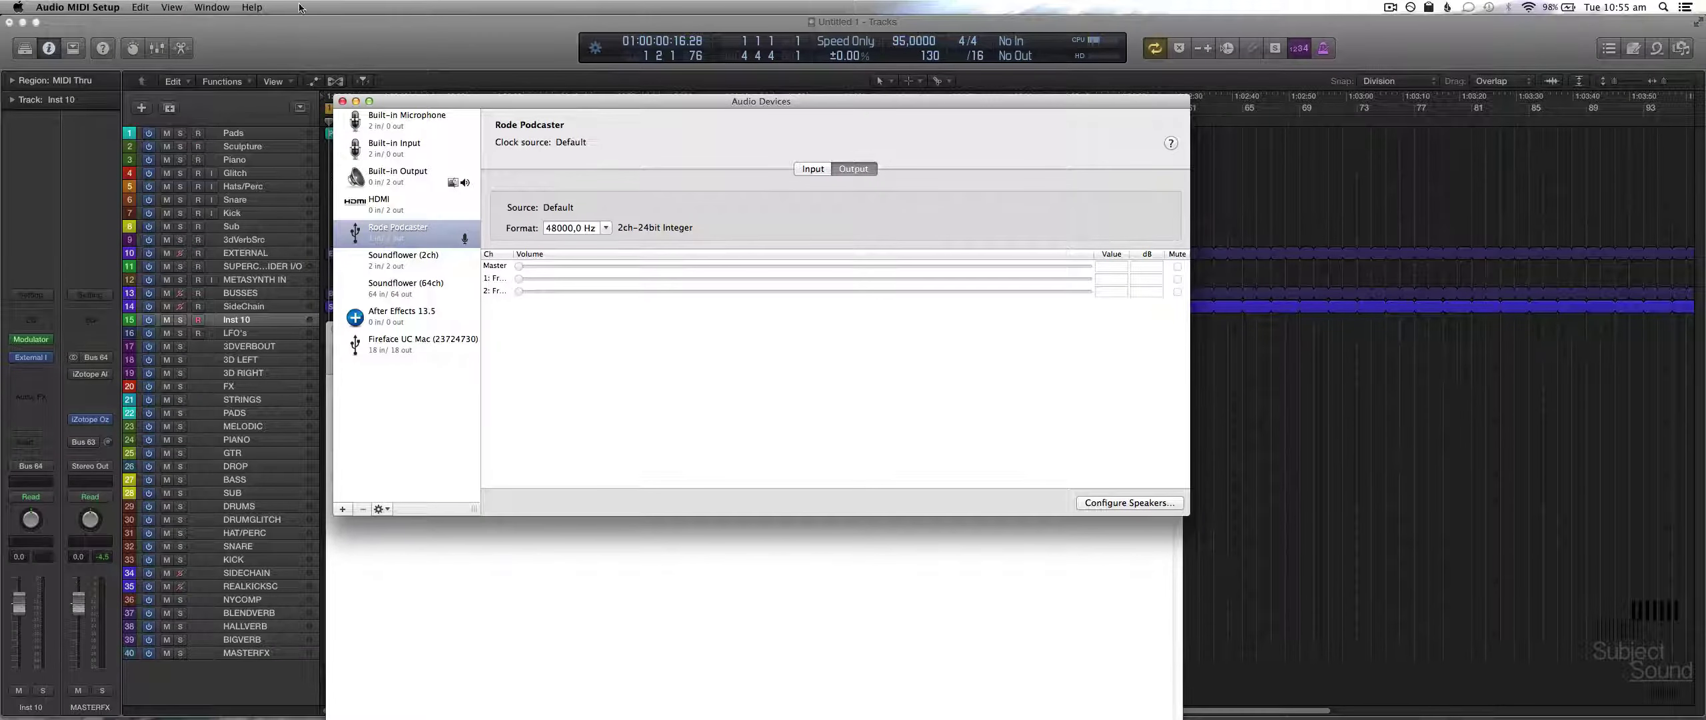
Step: Hide and then show the MIDI window so MIDI Studio appears
{"action": "left_click", "coordinate": [212, 6]}
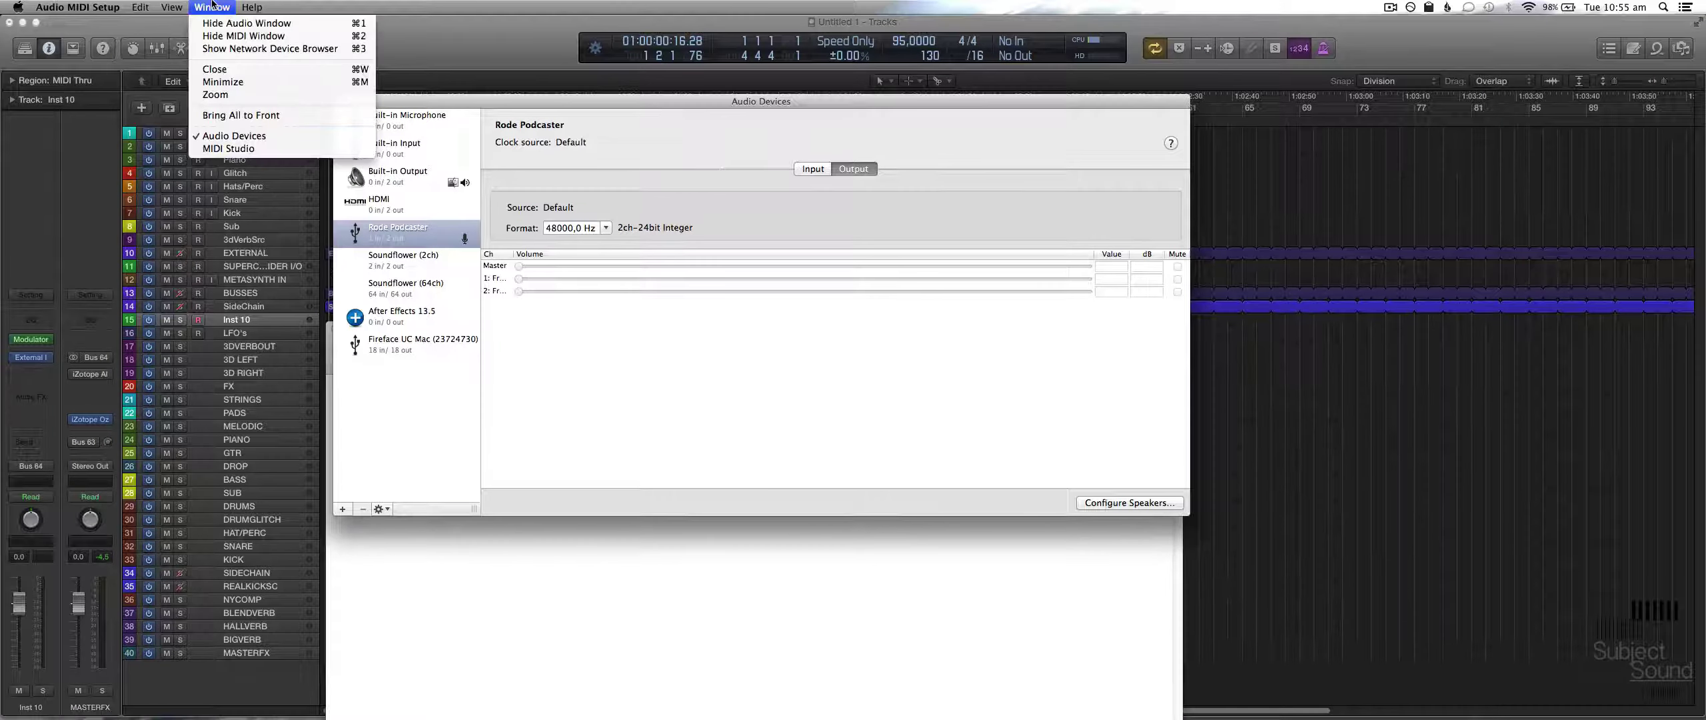
{"action": "left_click", "coordinate": [279, 36]}
{"action": "left_click", "coordinate": [212, 6]}
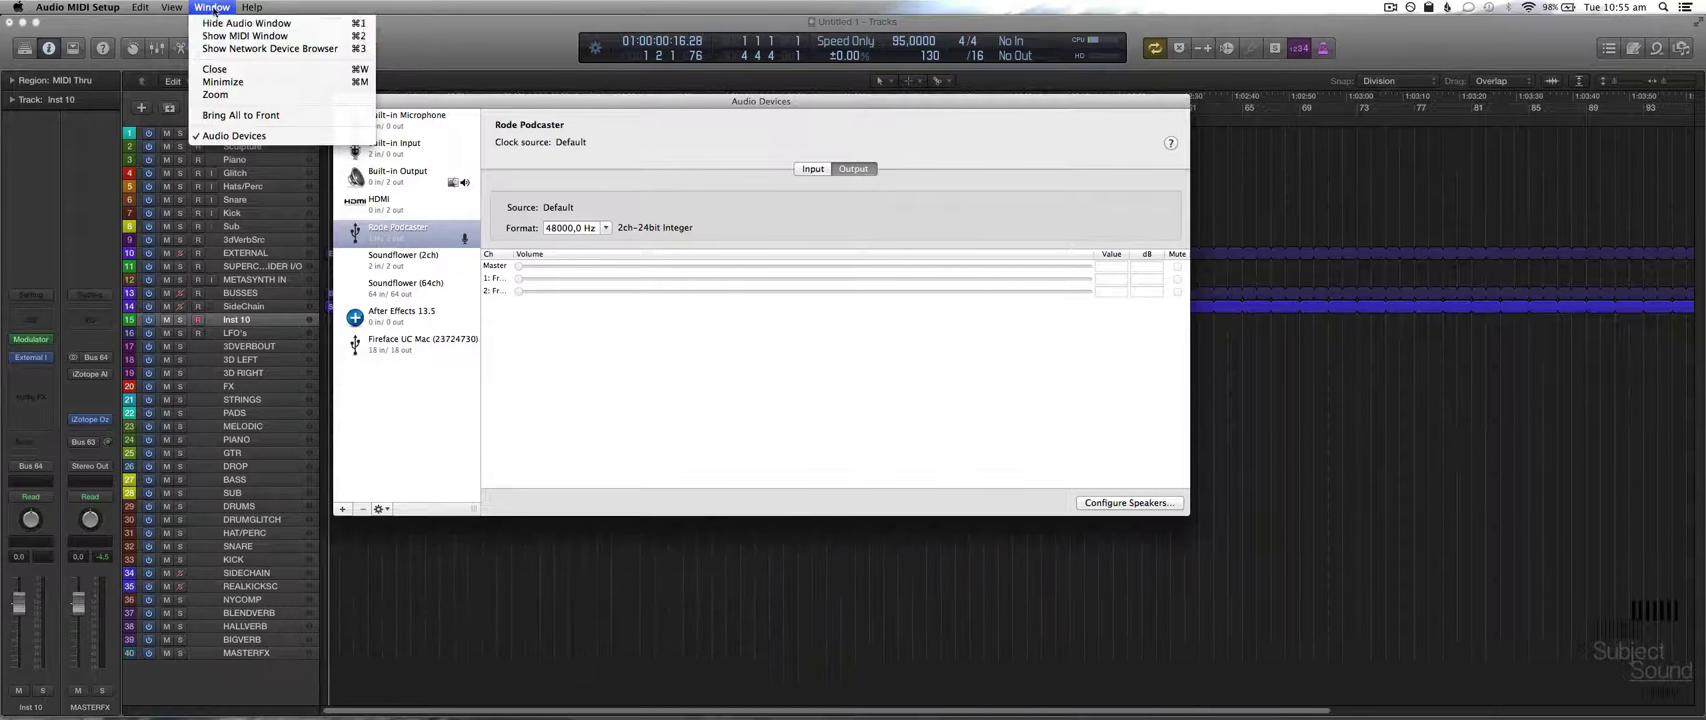
{"action": "left_click", "coordinate": [246, 36]}
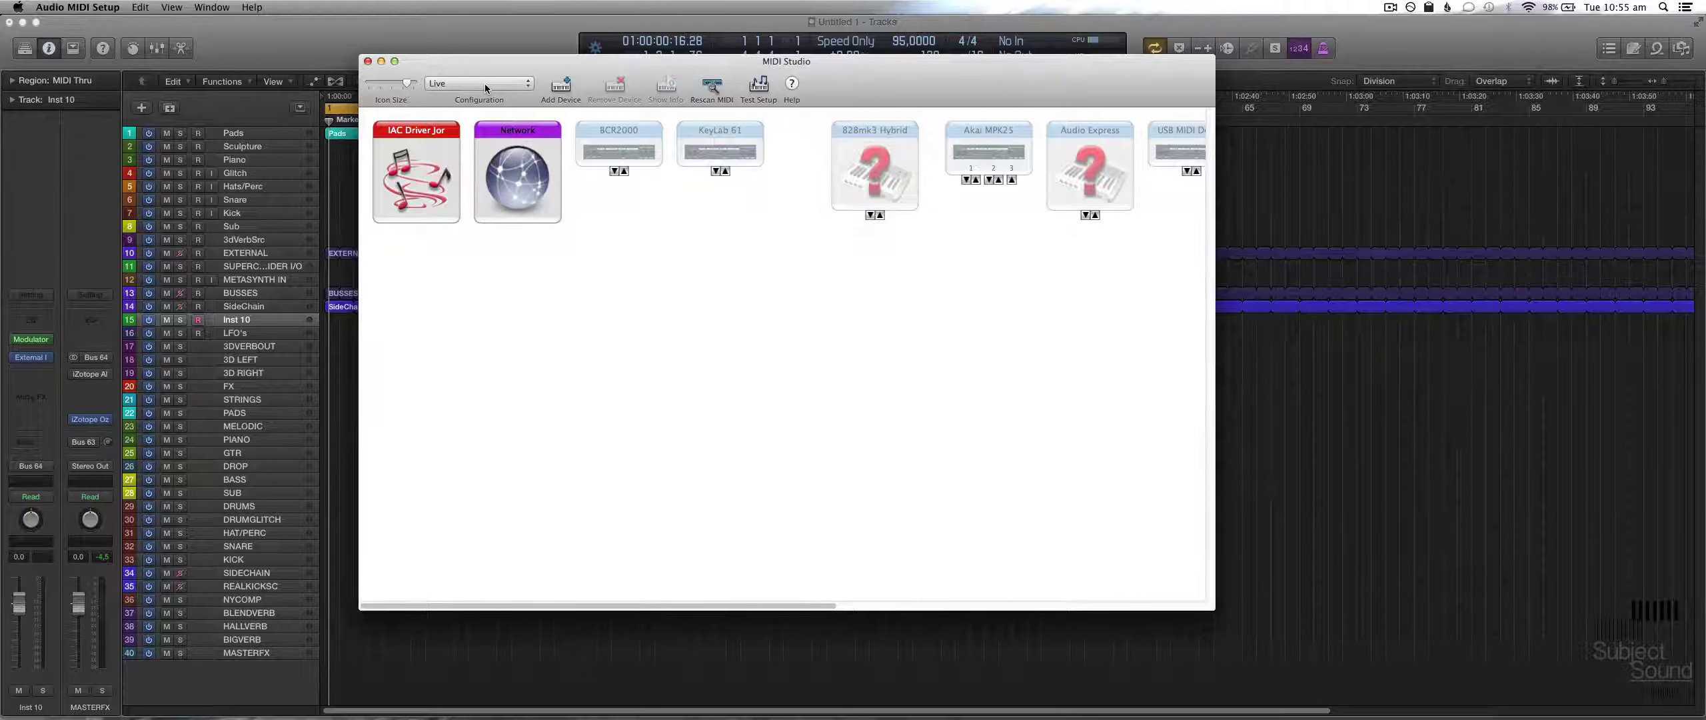
Step: Switch to the Untitled MIDI configuration and briefly inspect the IAC Driver properties
{"action": "left_click", "coordinate": [476, 83]}
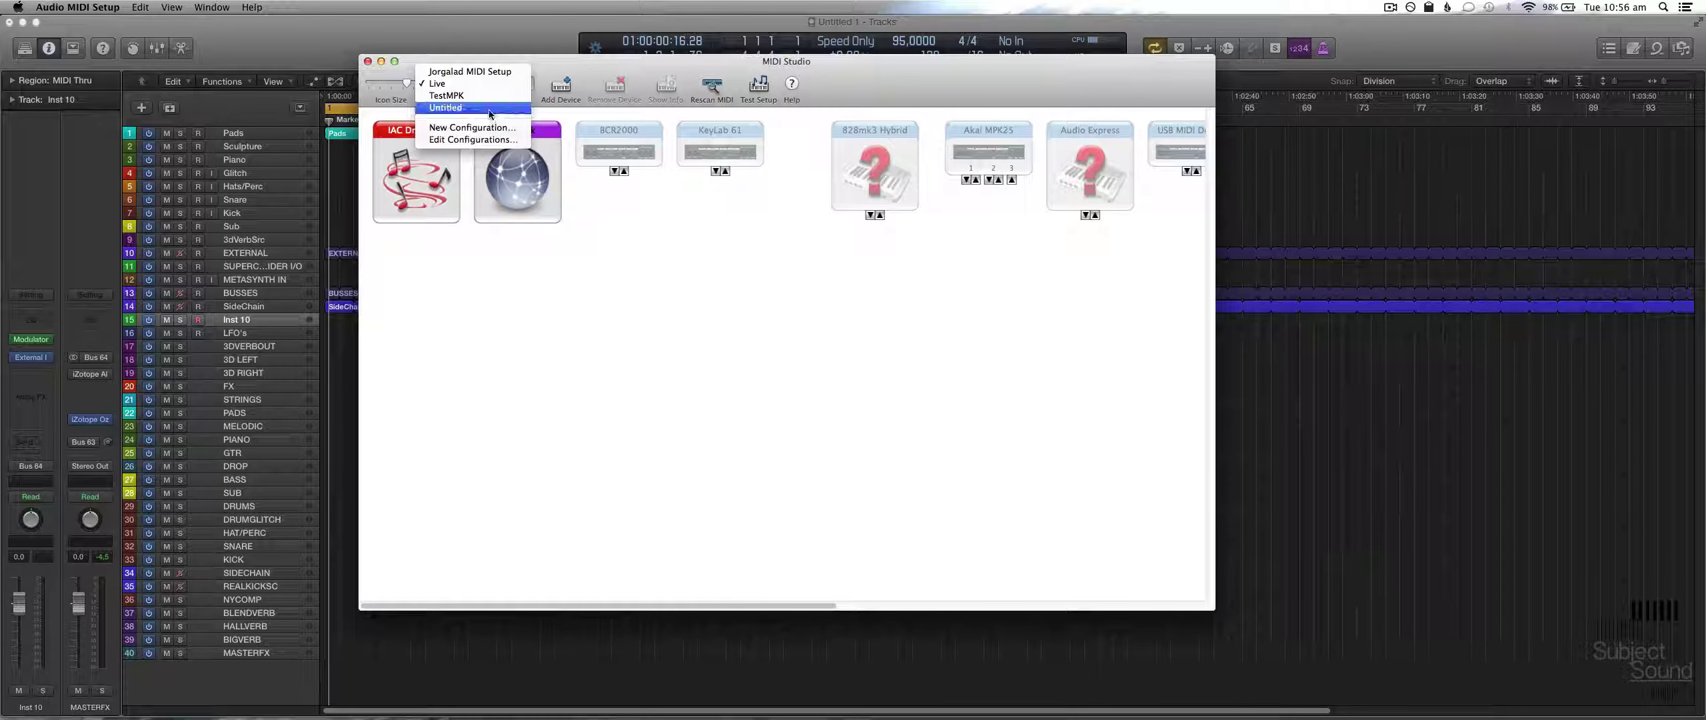
{"action": "left_click", "coordinate": [493, 108]}
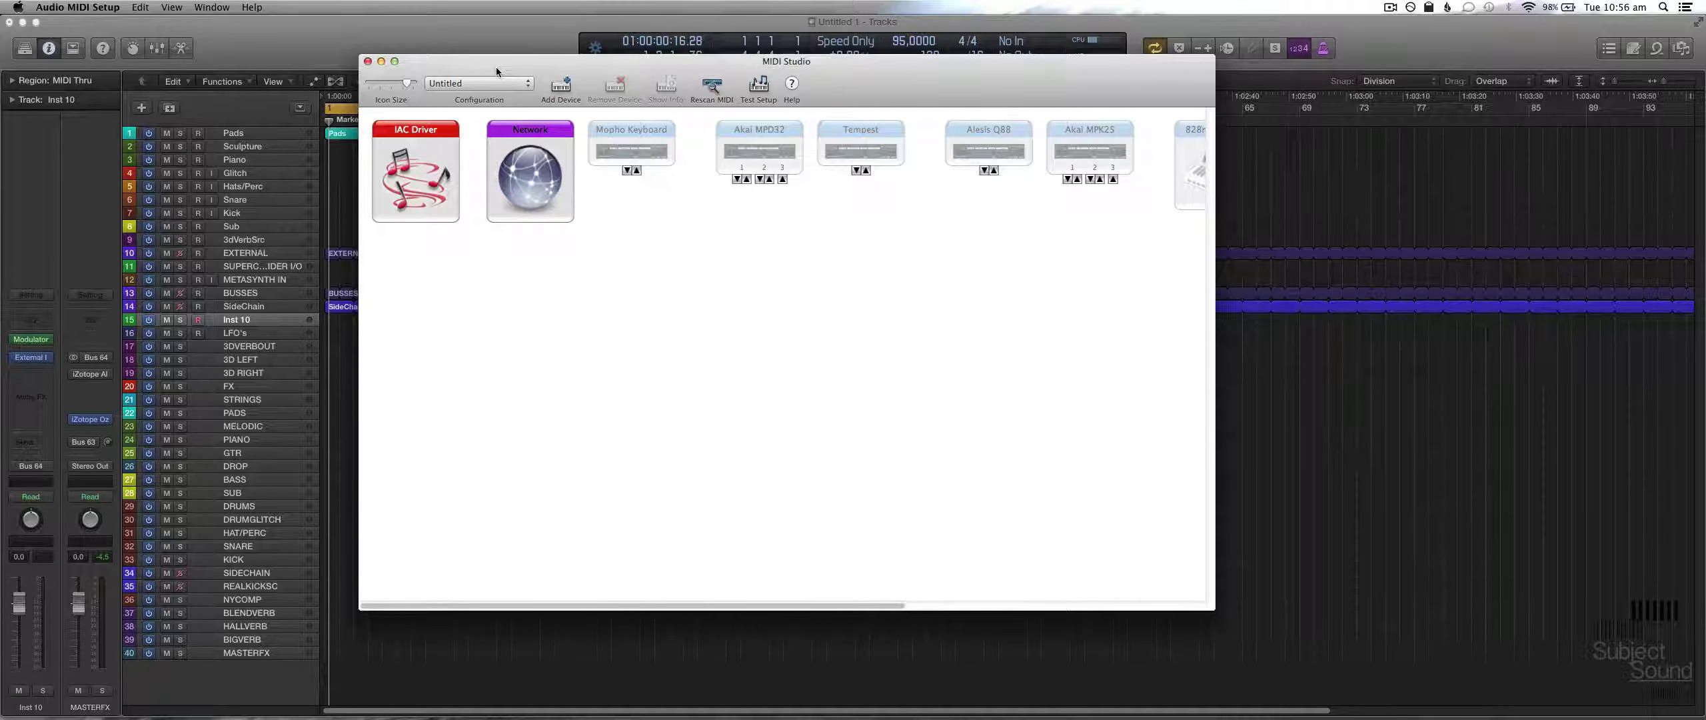
{"action": "left_click_drag", "start_coordinate": [496, 66], "coordinate": [497, 67]}
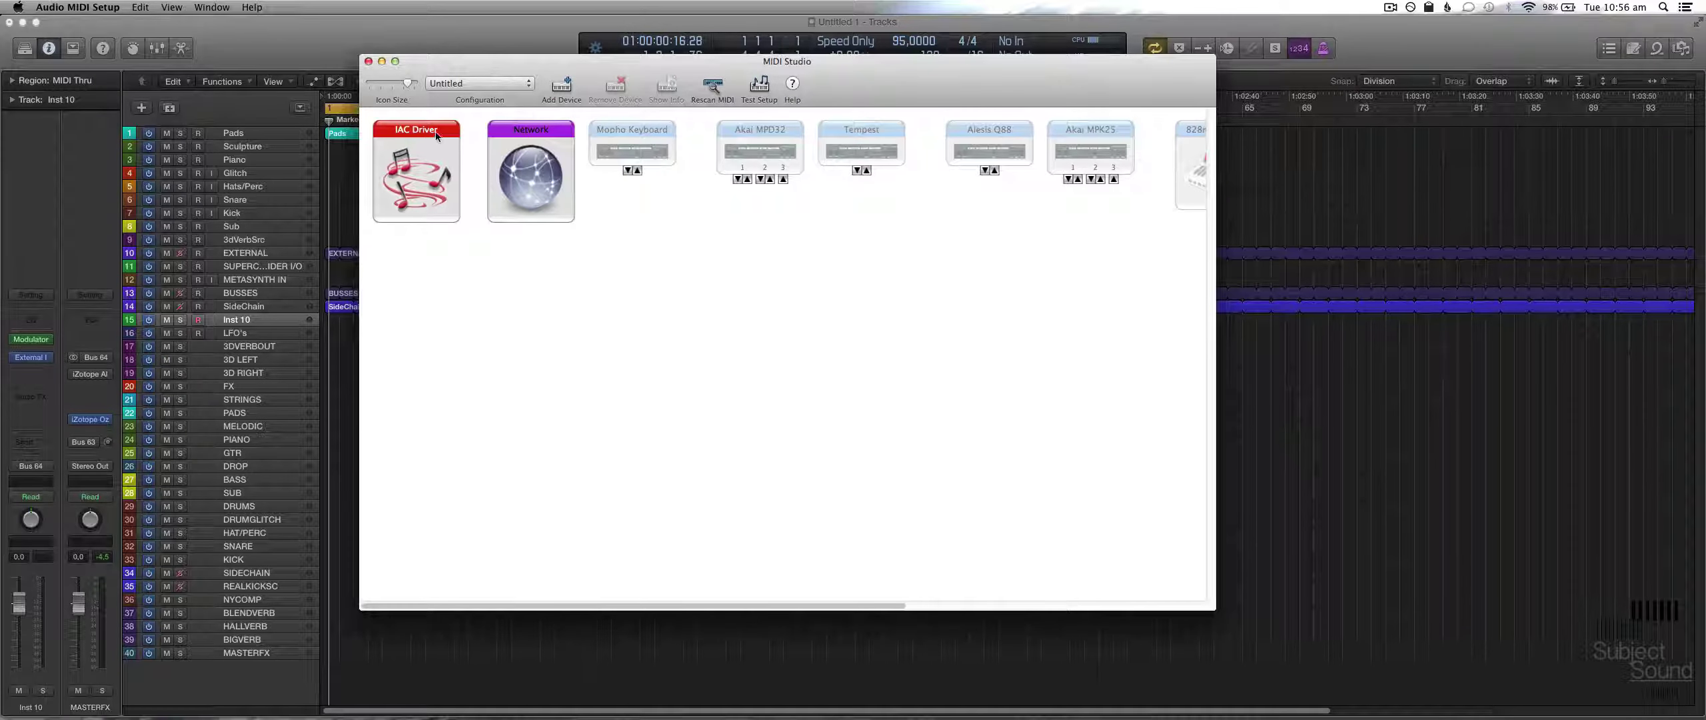
{"action": "double_click", "coordinate": [437, 134]}
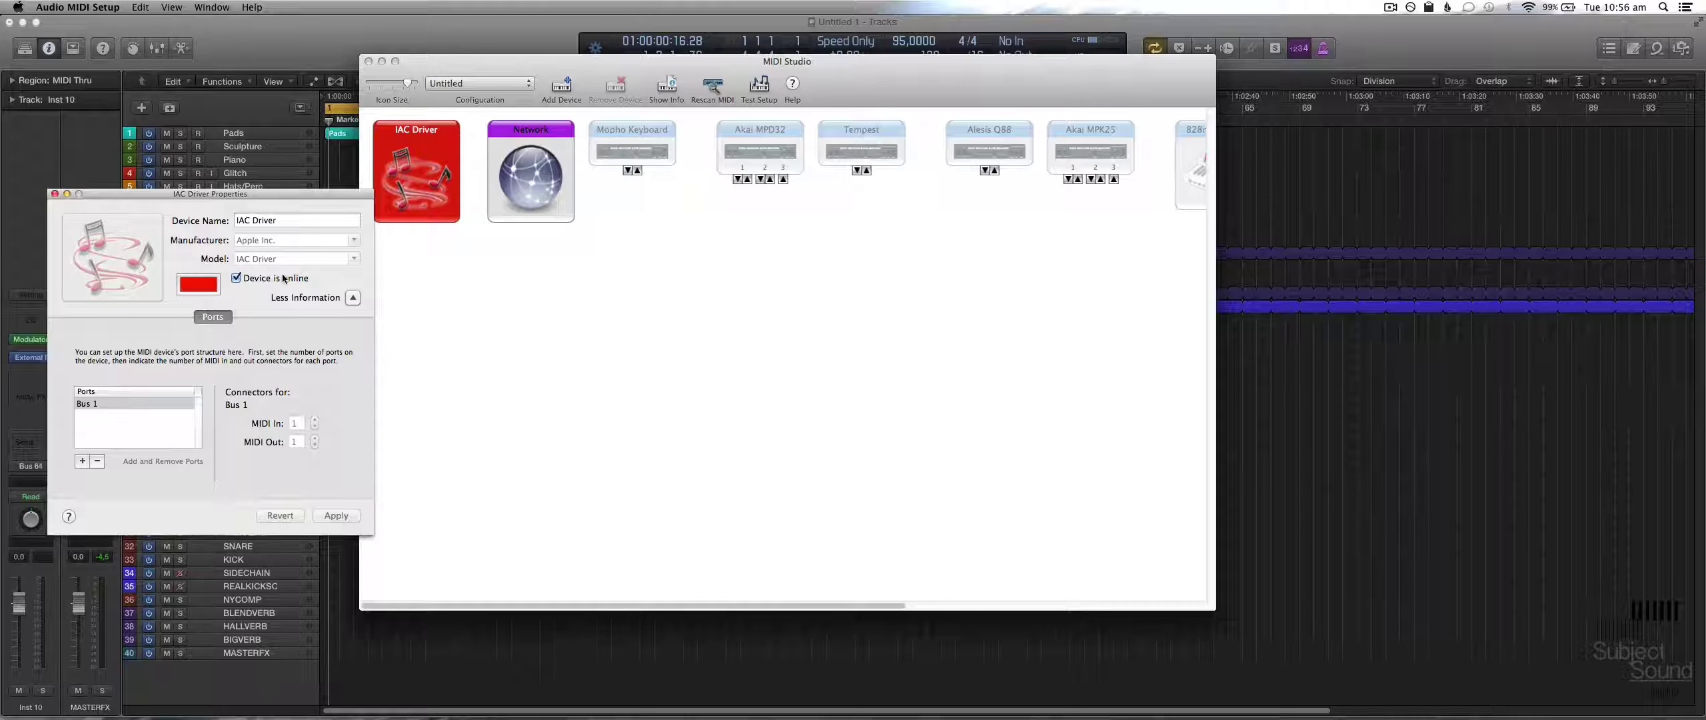
{"action": "left_click", "coordinate": [55, 193]}
Step: Return to the Live configuration and open its IAC Driver properties
{"action": "left_click", "coordinate": [480, 83]}
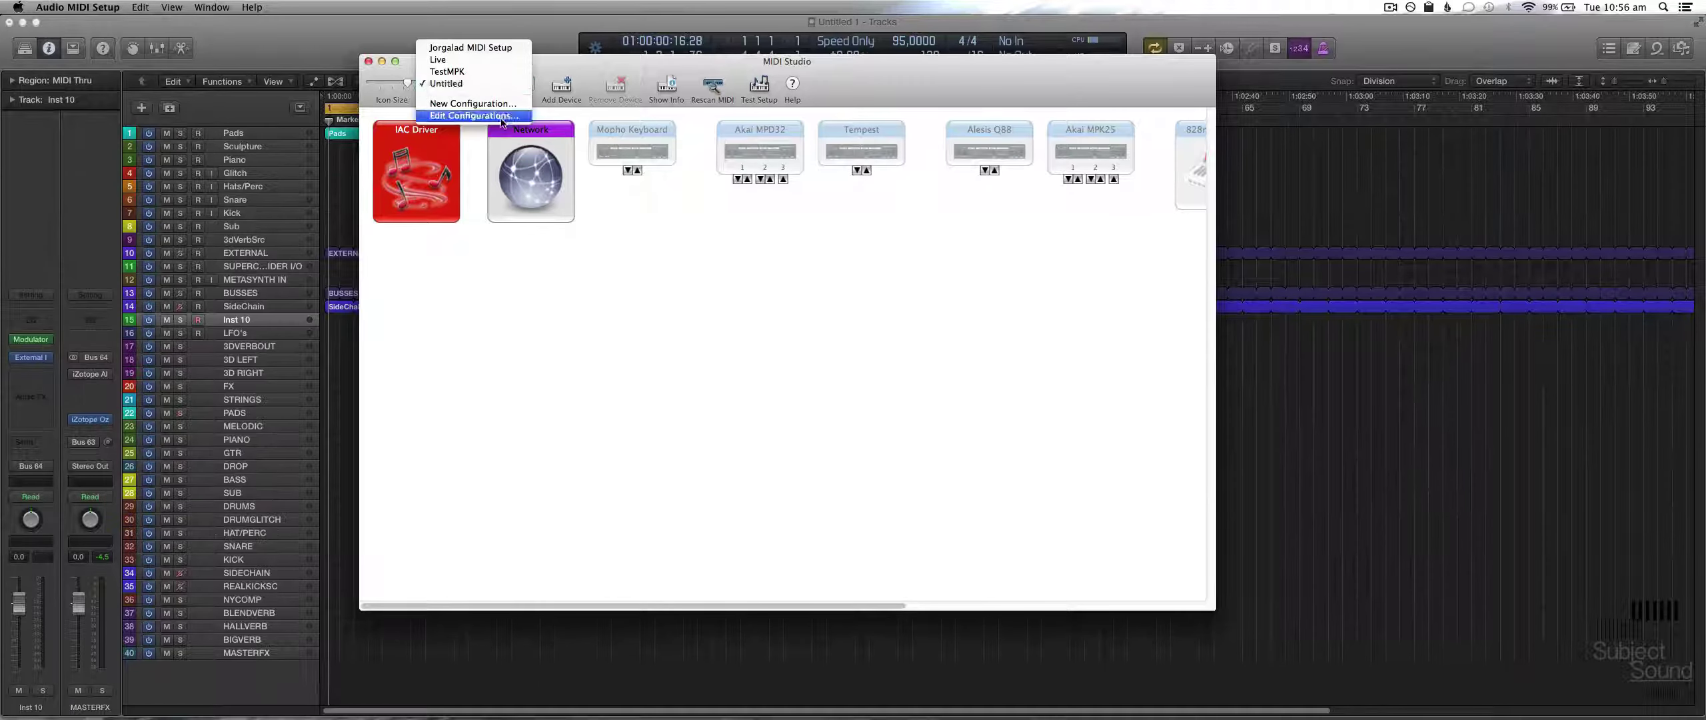
{"action": "left_click", "coordinate": [475, 48]}
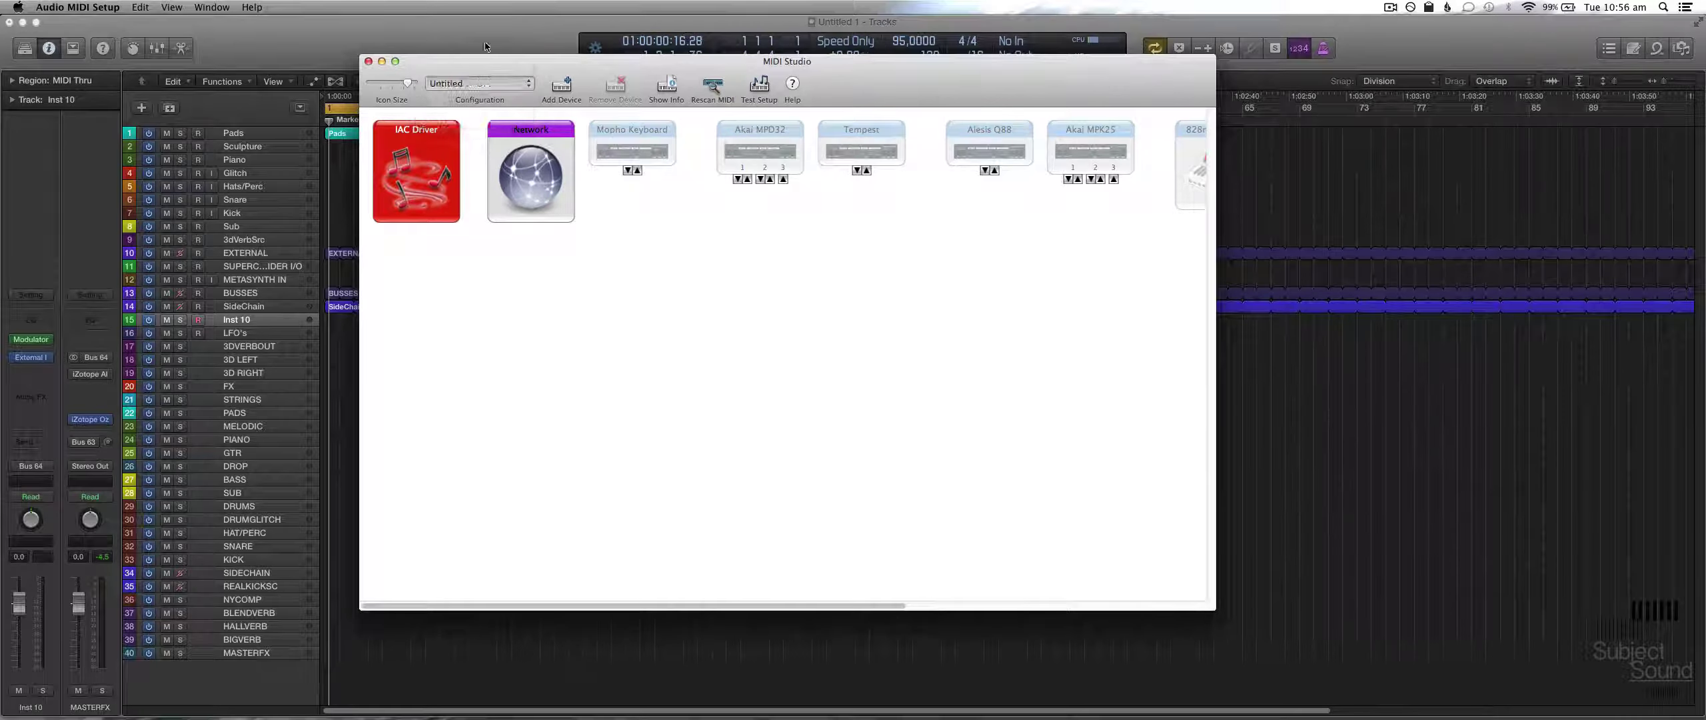
{"action": "left_click", "coordinate": [476, 82]}
{"action": "left_click", "coordinate": [467, 97]}
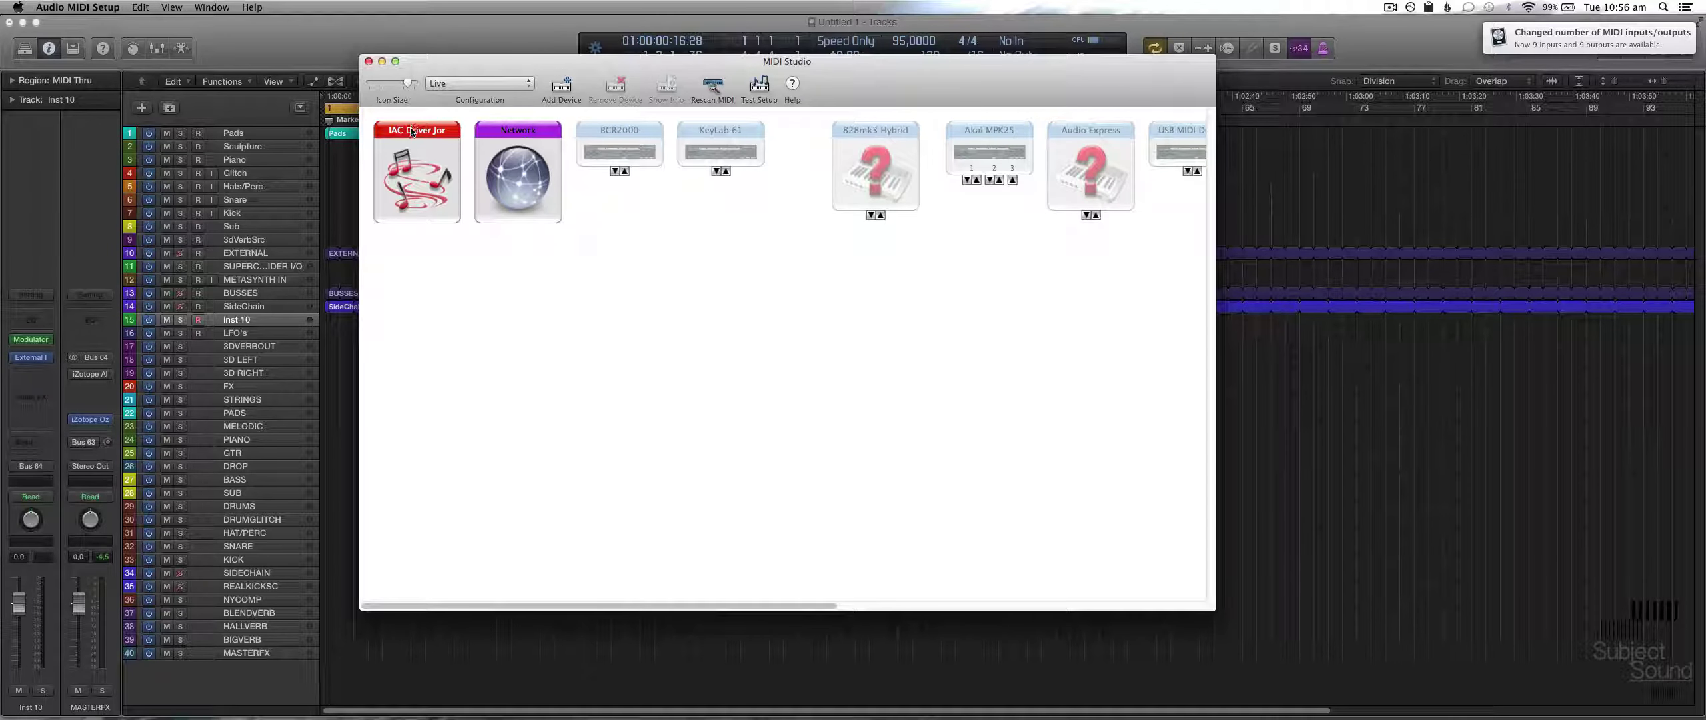
{"action": "double_click", "coordinate": [412, 131]}
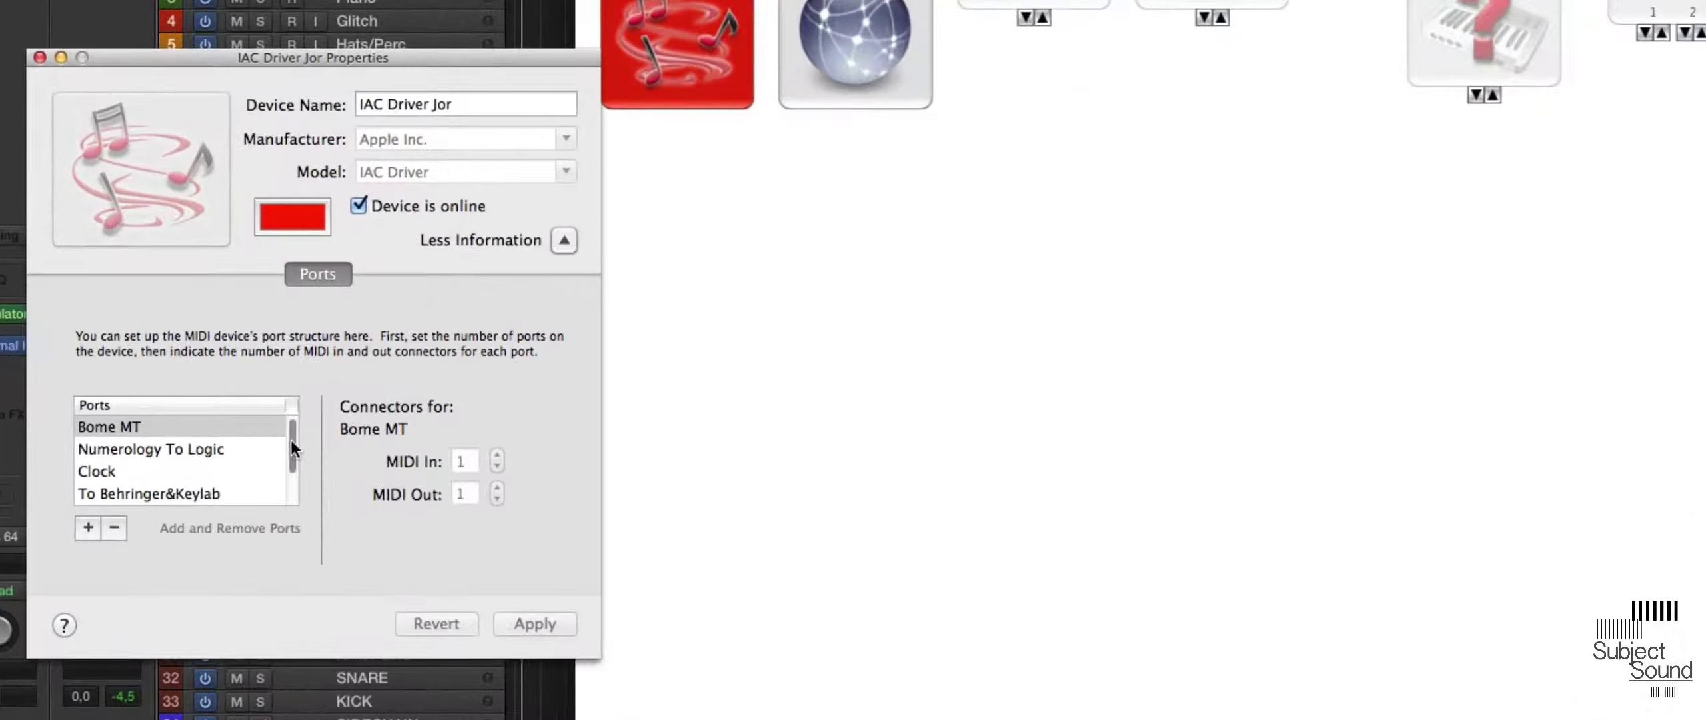
{"action": "left_click_drag", "start_coordinate": [291, 440], "coordinate": [332, 510]}
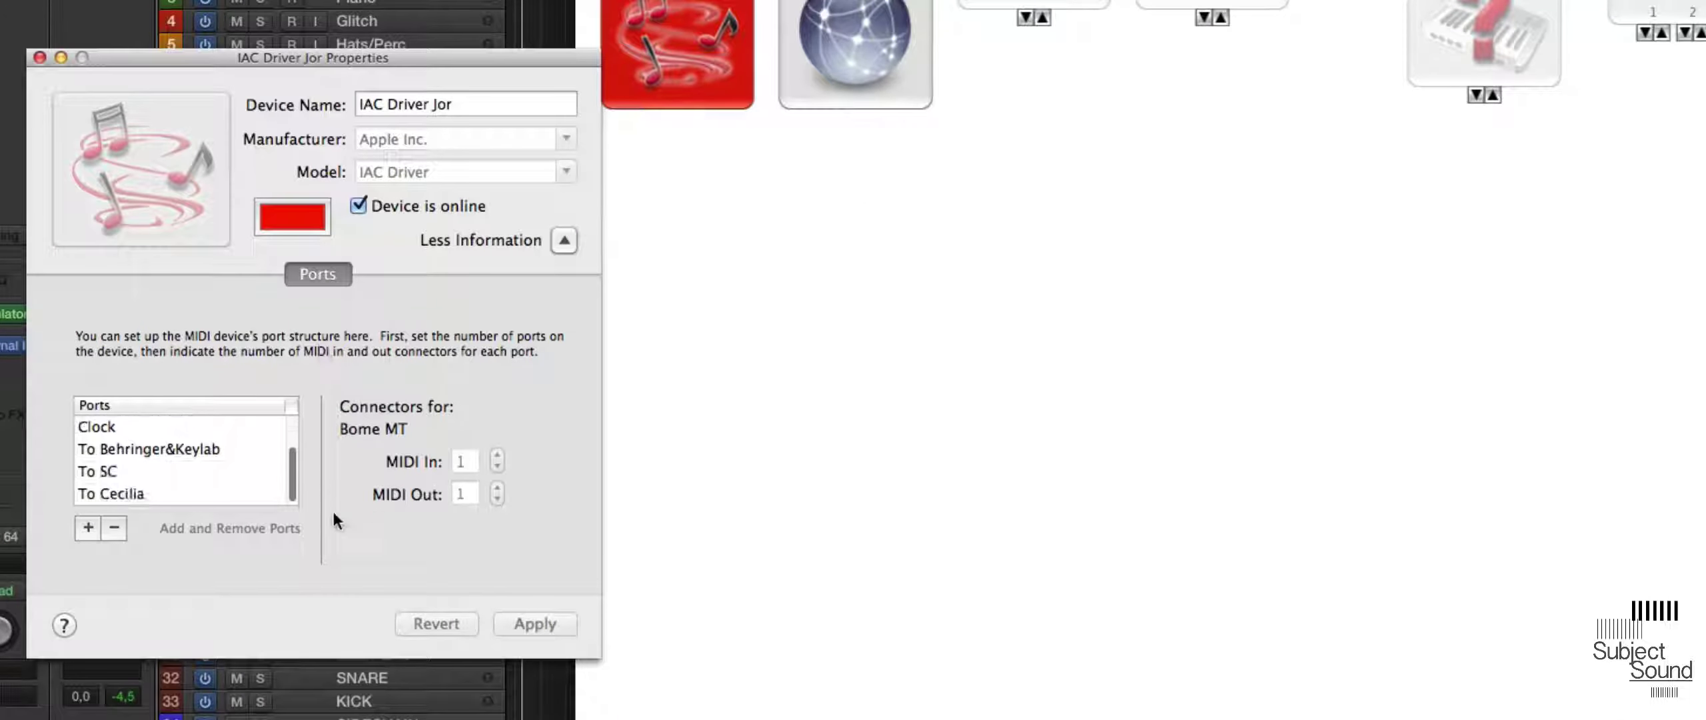
Step: Add a new IAC port, rename it from IAC Bus 7 to TutorialBus, and close the properties
{"action": "left_click", "coordinate": [88, 532]}
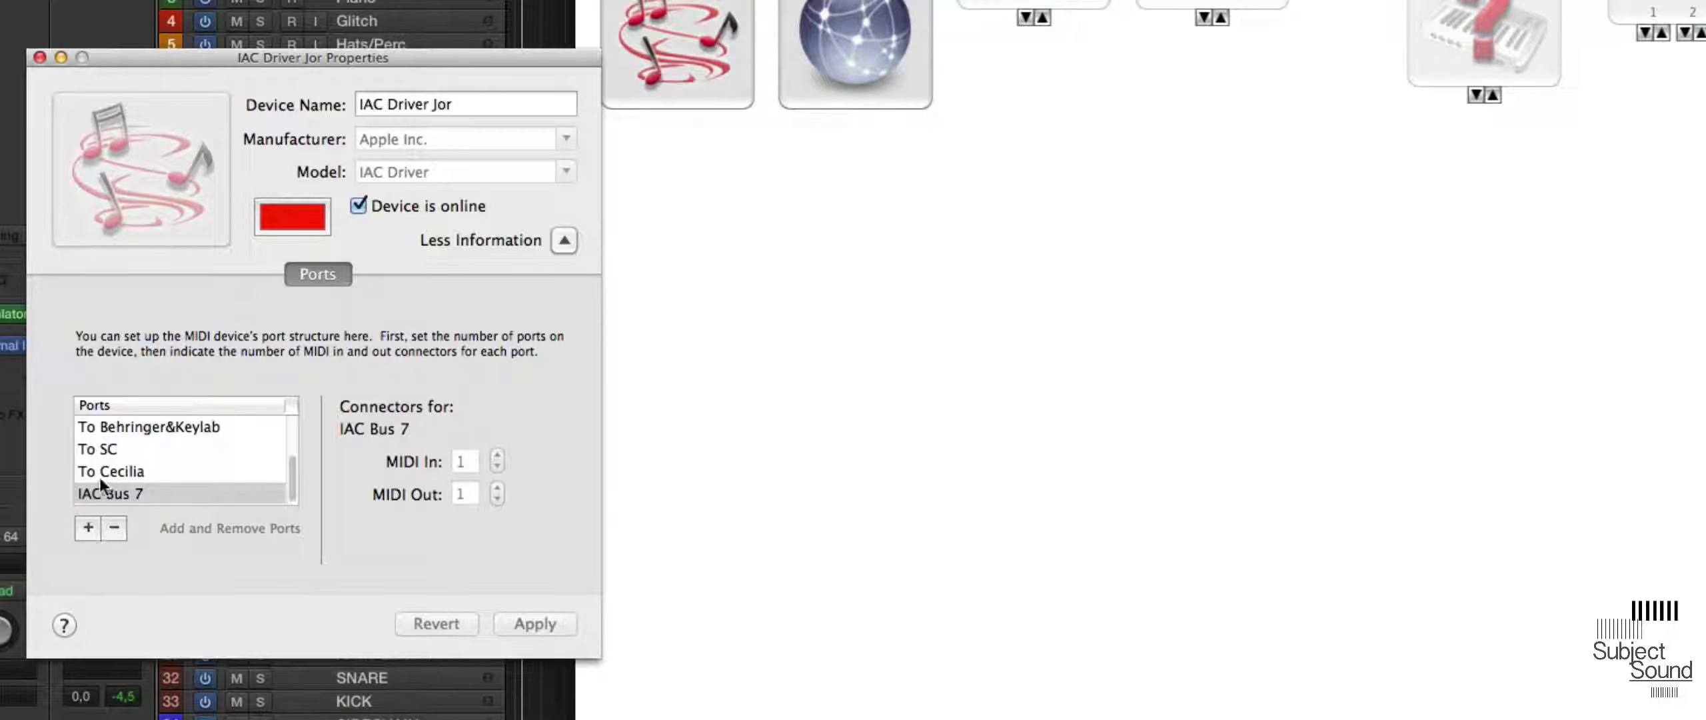
{"action": "left_click", "coordinate": [139, 490]}
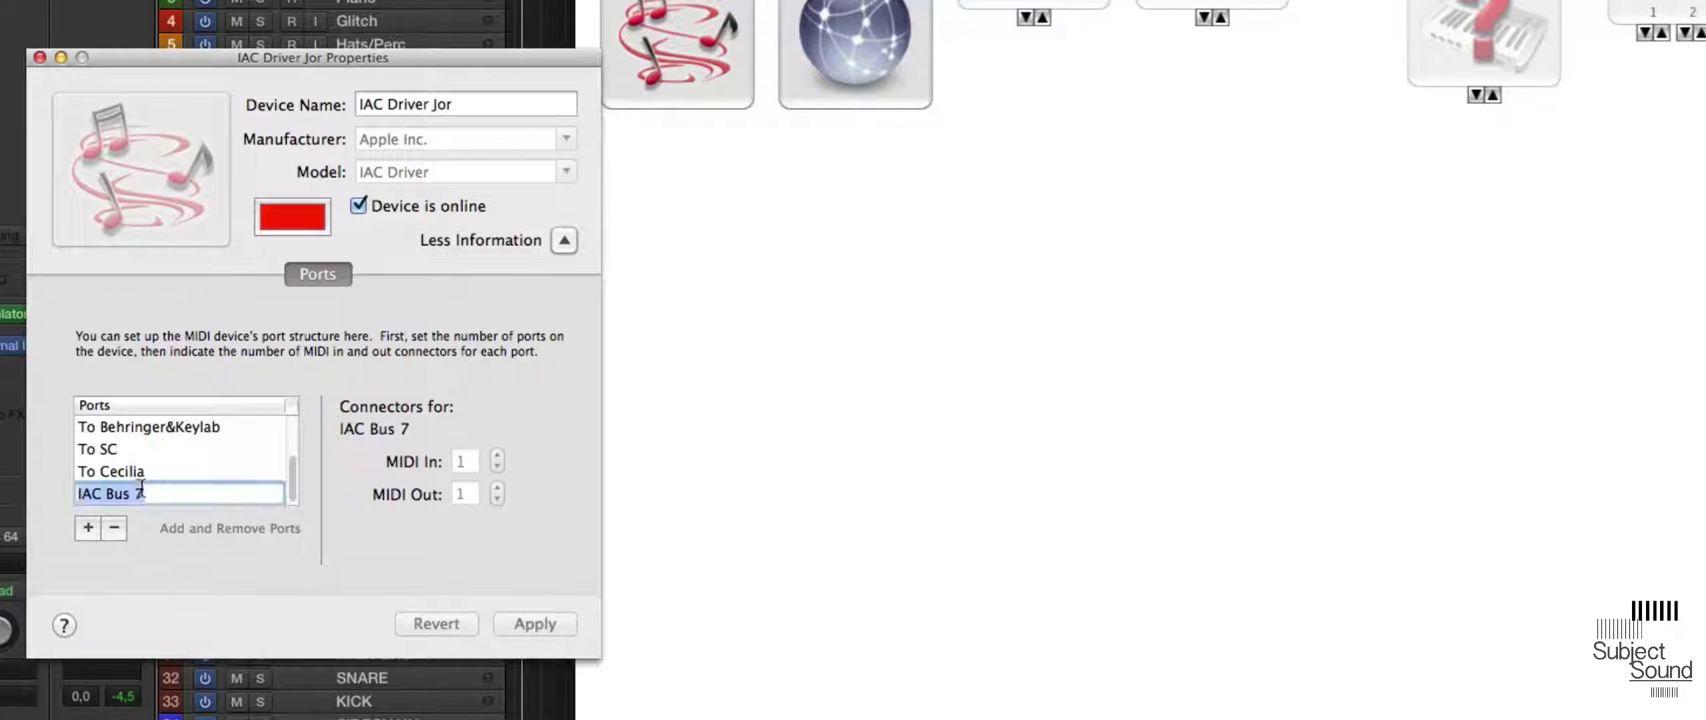
{"action": "type", "text": "T"}
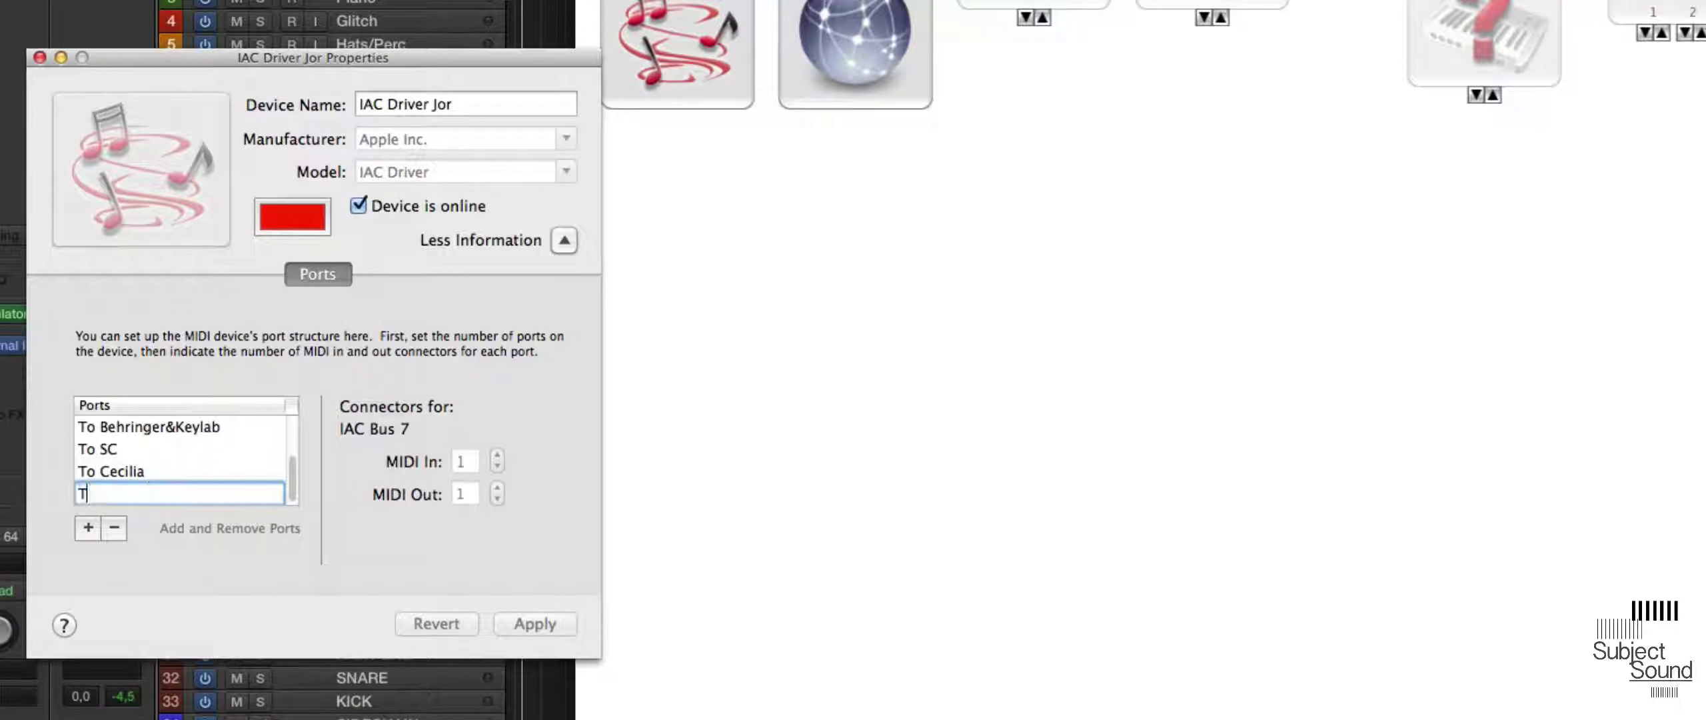
{"action": "type", "text": "utorialBus"}
{"action": "left_click", "coordinate": [178, 471]}
{"action": "left_click", "coordinate": [168, 493]}
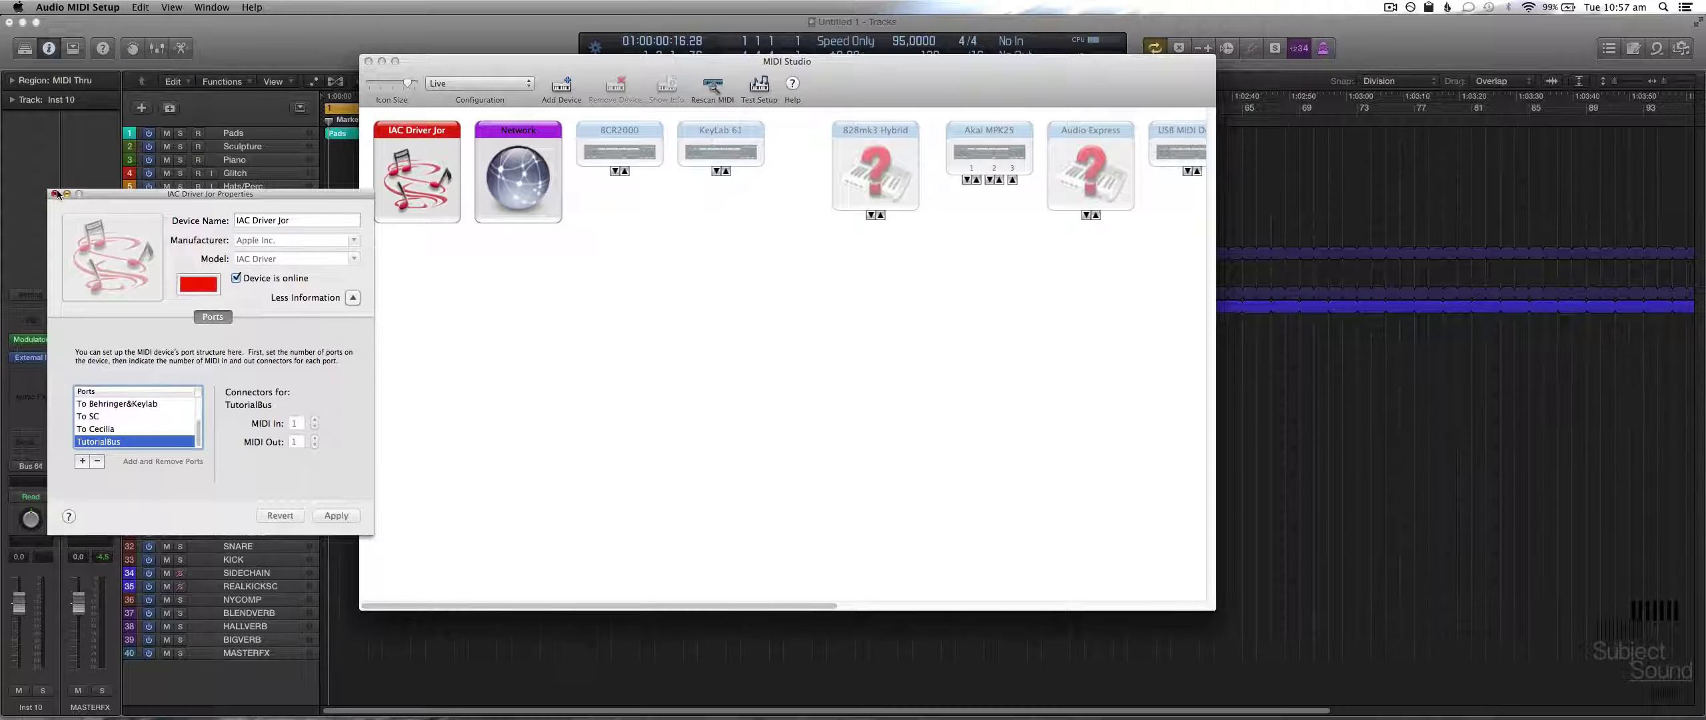
{"action": "left_click", "coordinate": [39, 58]}
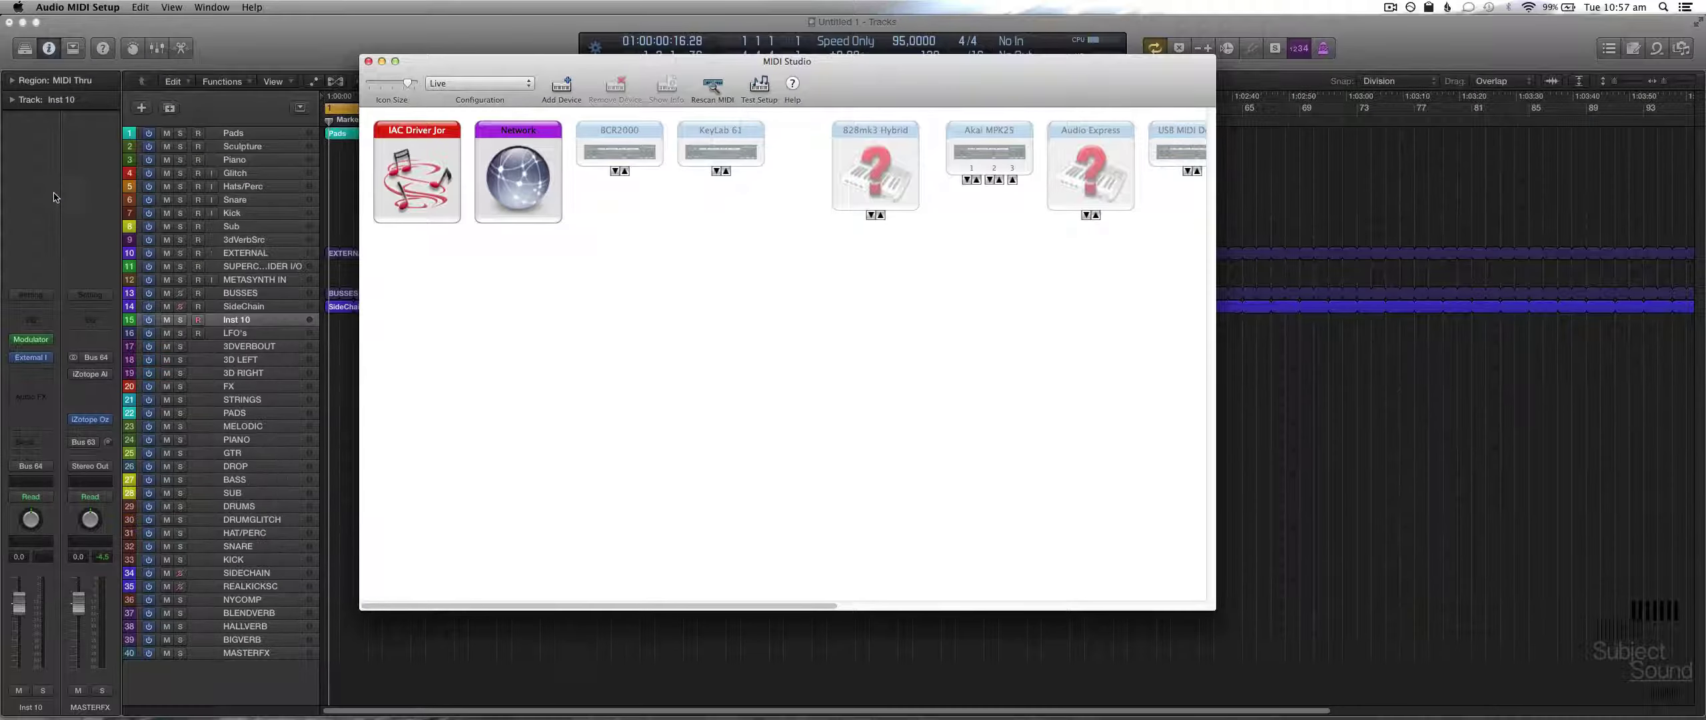
Step: Route Inst 10's External Instrument to IAC Driver TutorialBus on MIDI channel 12, then mute Pads
{"action": "left_click", "coordinate": [36, 361]}
{"action": "left_click", "coordinate": [37, 361]}
{"action": "left_click", "coordinate": [37, 360]}
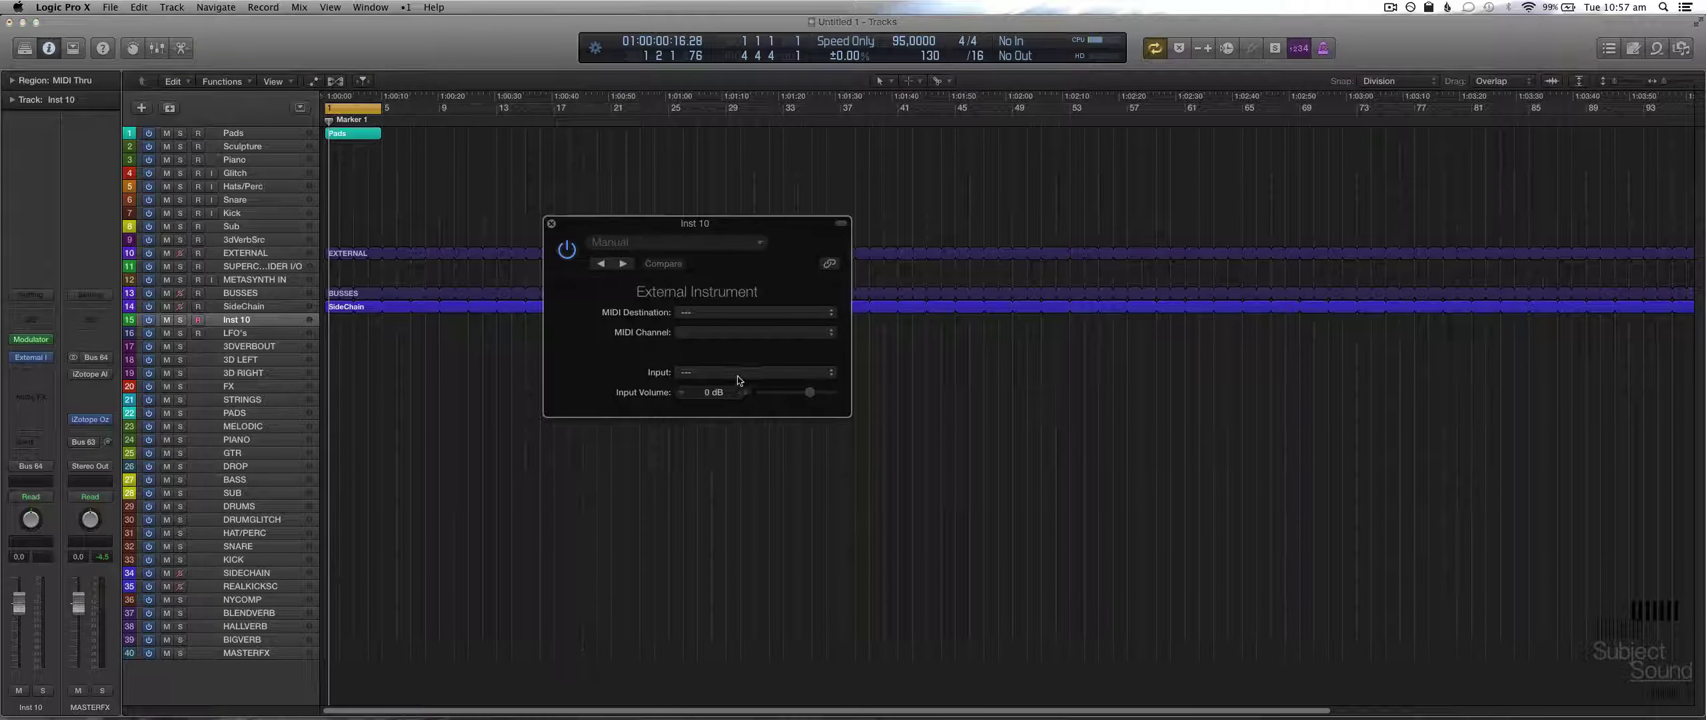
{"action": "left_click", "coordinate": [728, 312]}
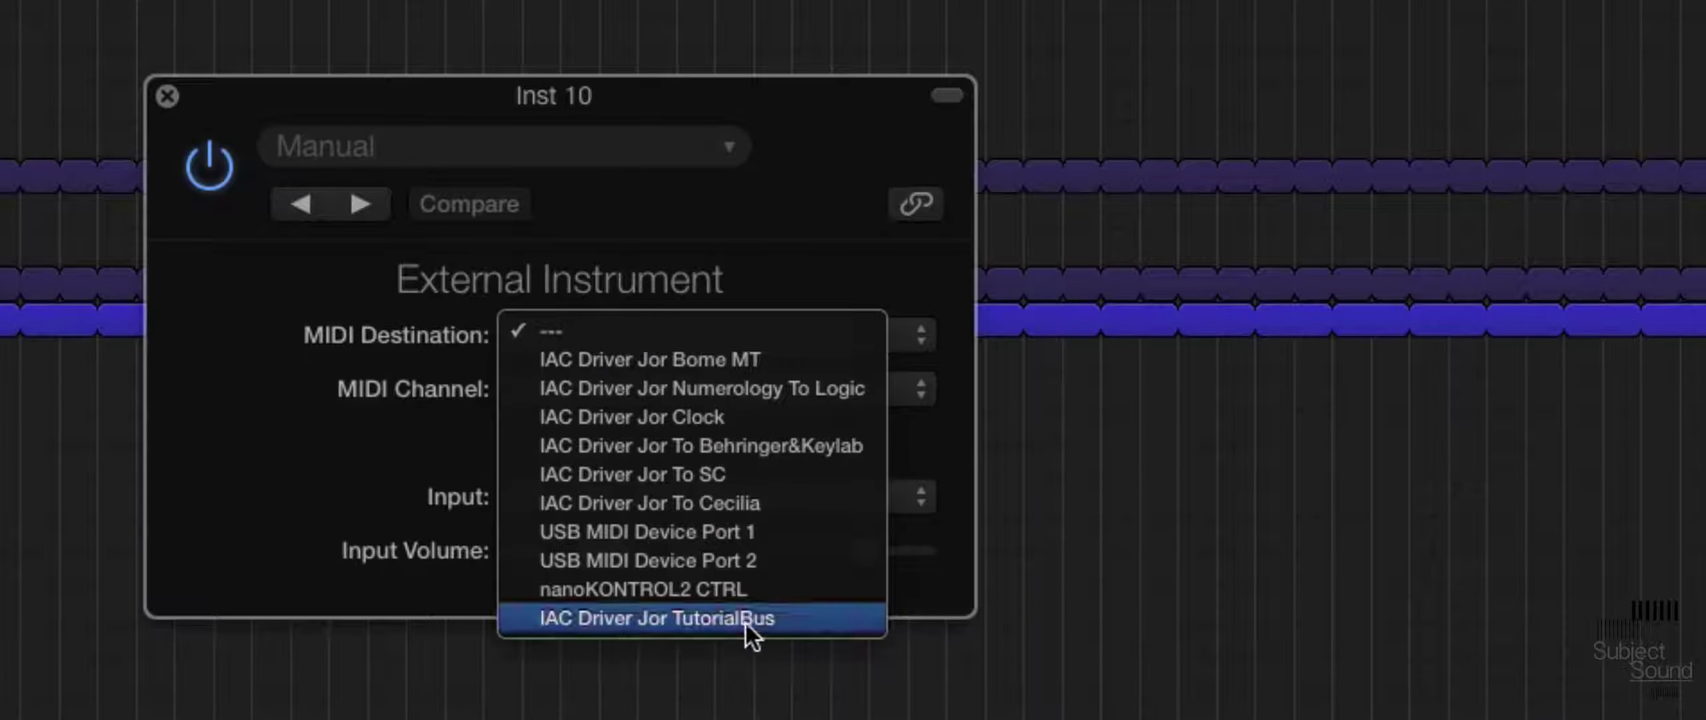
{"action": "left_click", "coordinate": [753, 620]}
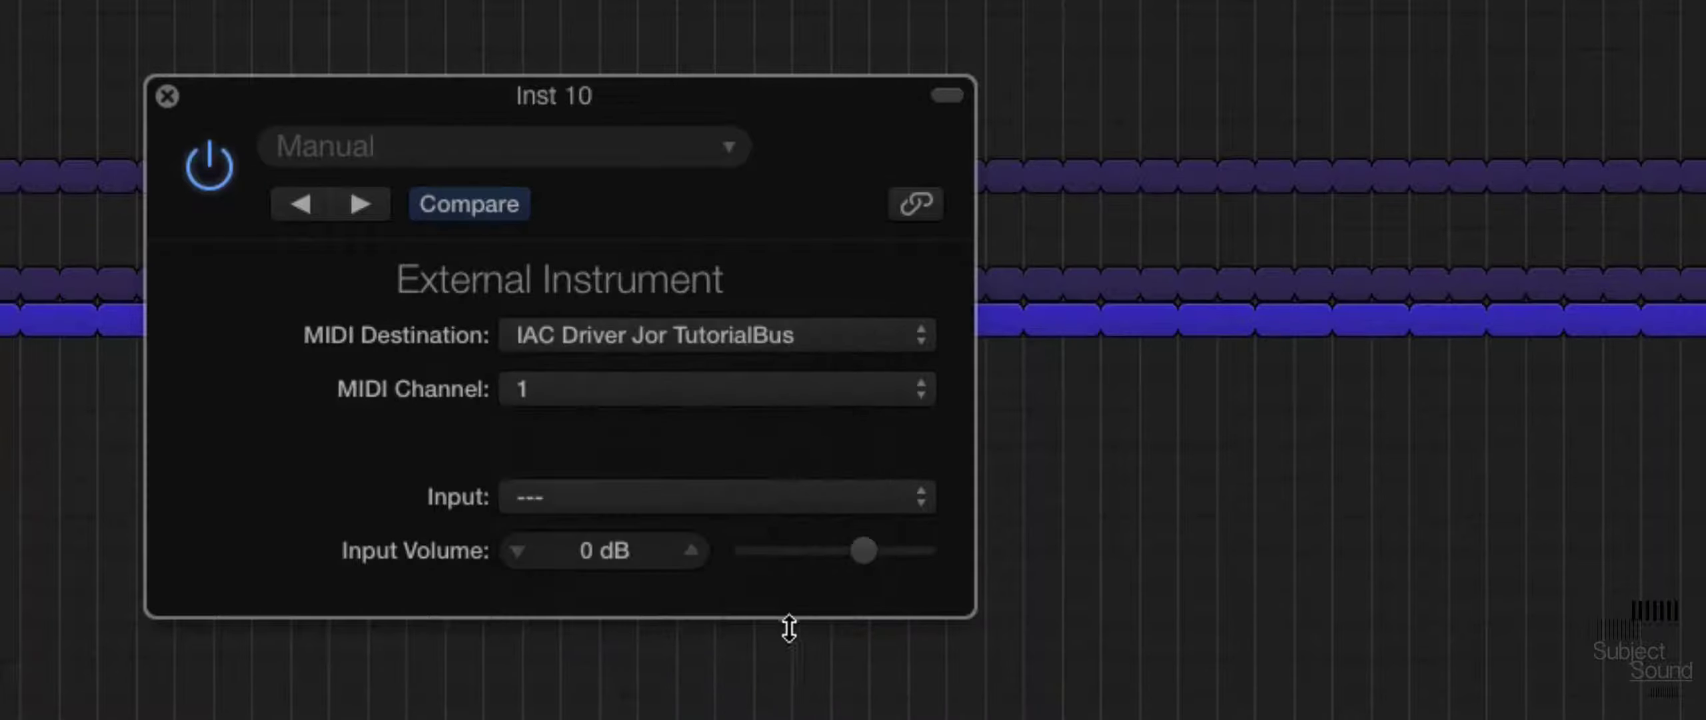
{"action": "left_click", "coordinate": [617, 389]}
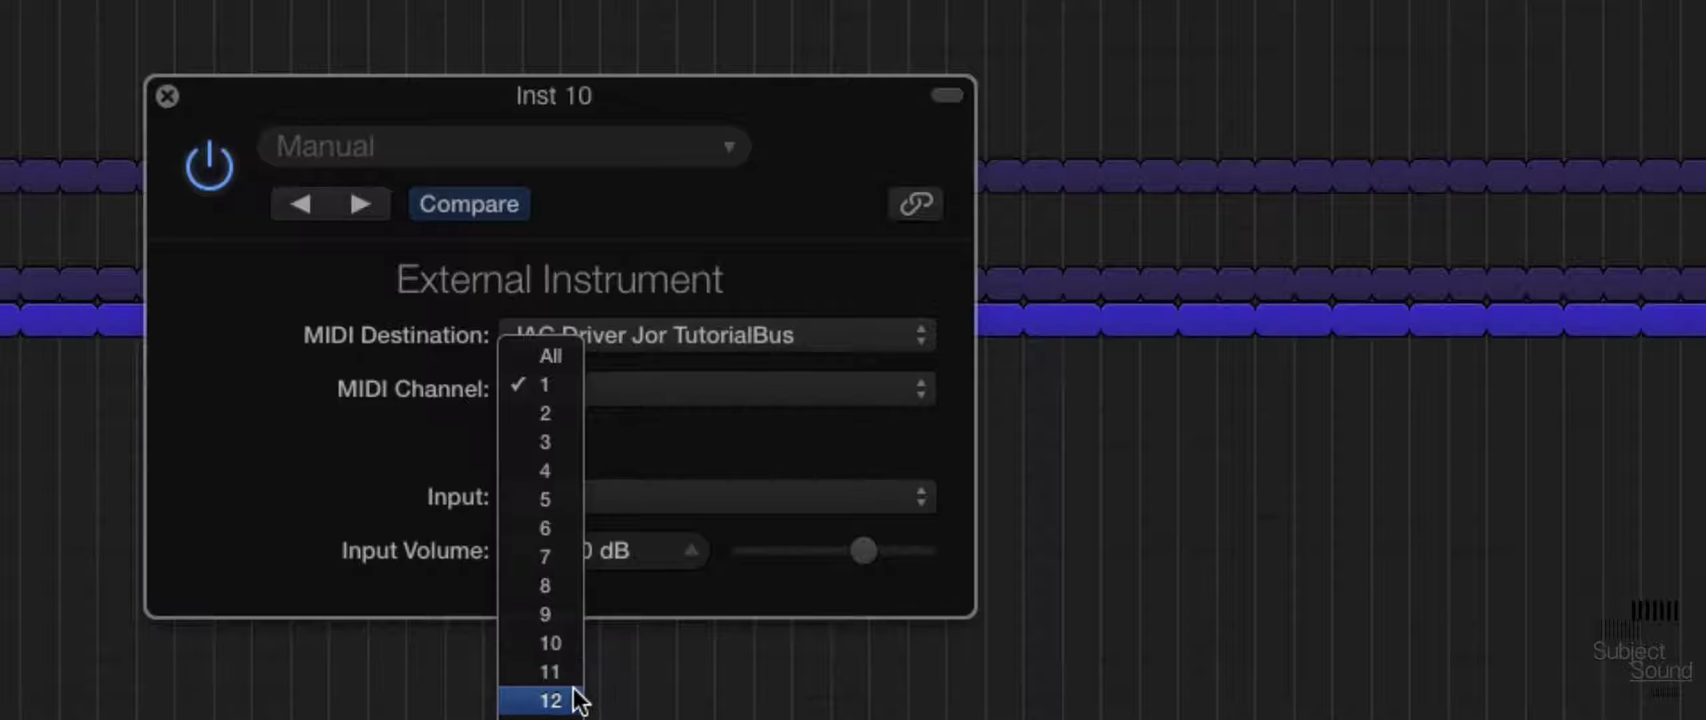
{"action": "left_click", "coordinate": [551, 700]}
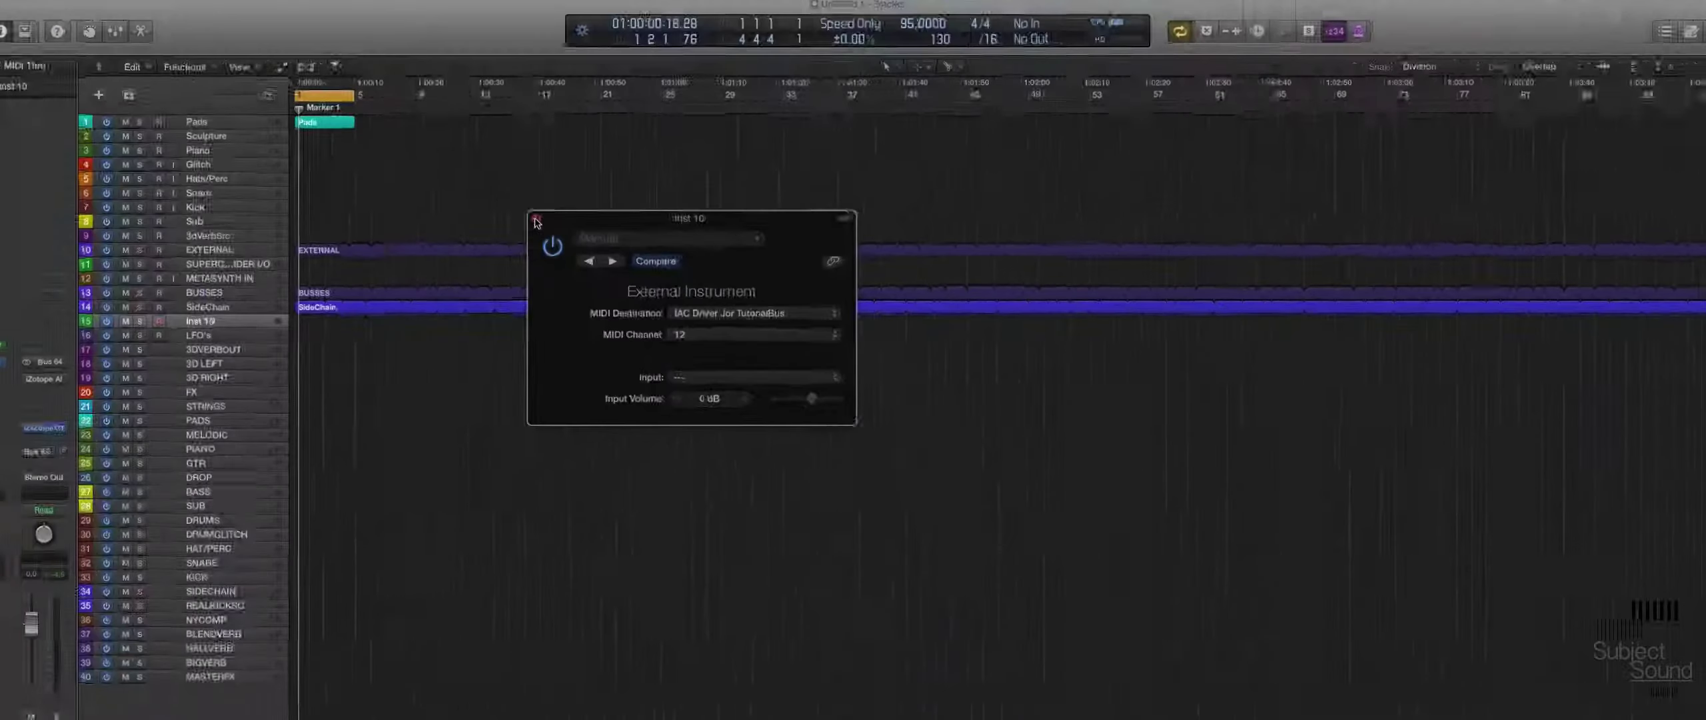
{"action": "left_click", "coordinate": [167, 95]}
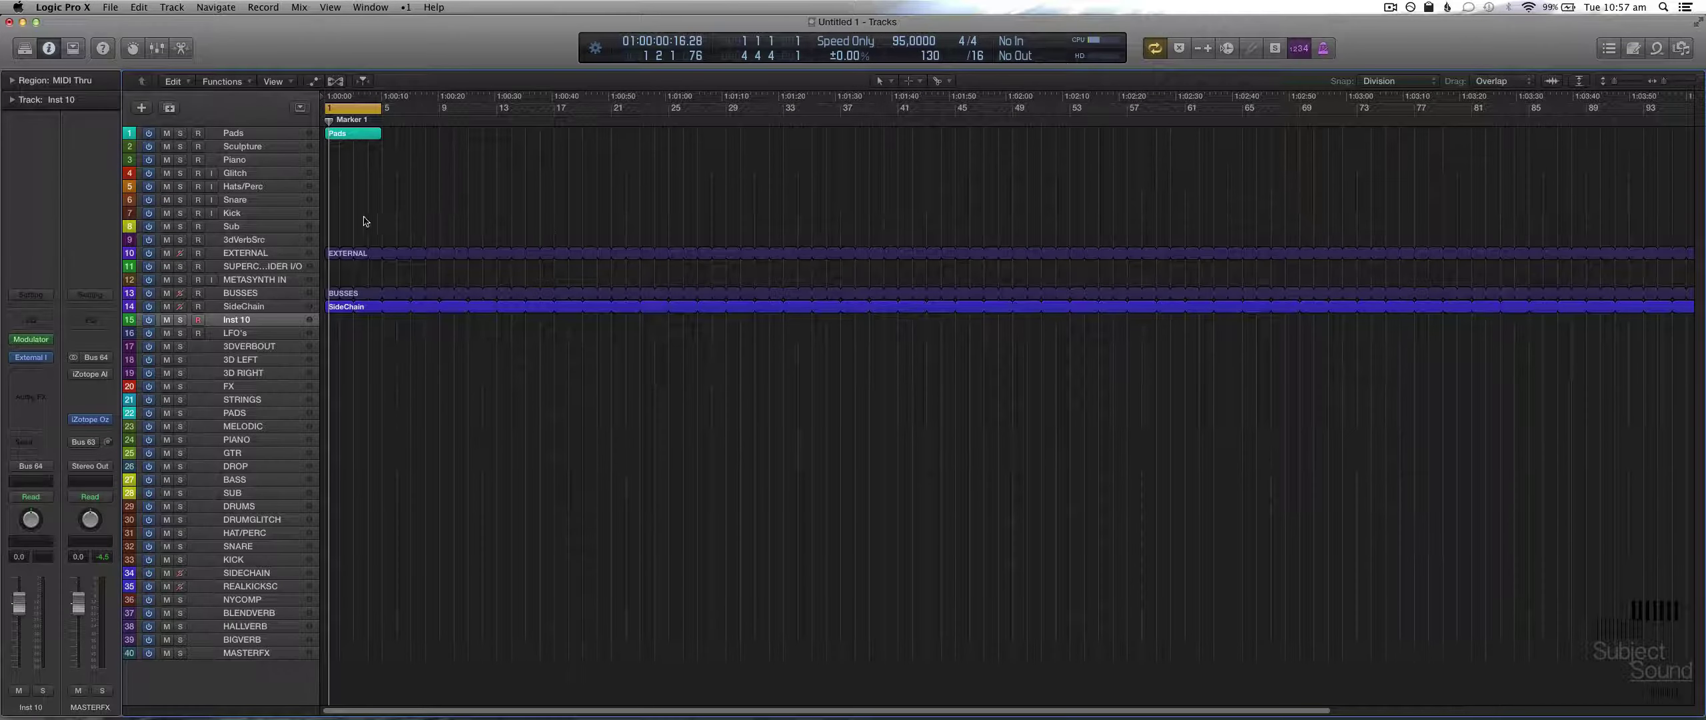
{"action": "left_click", "coordinate": [167, 134]}
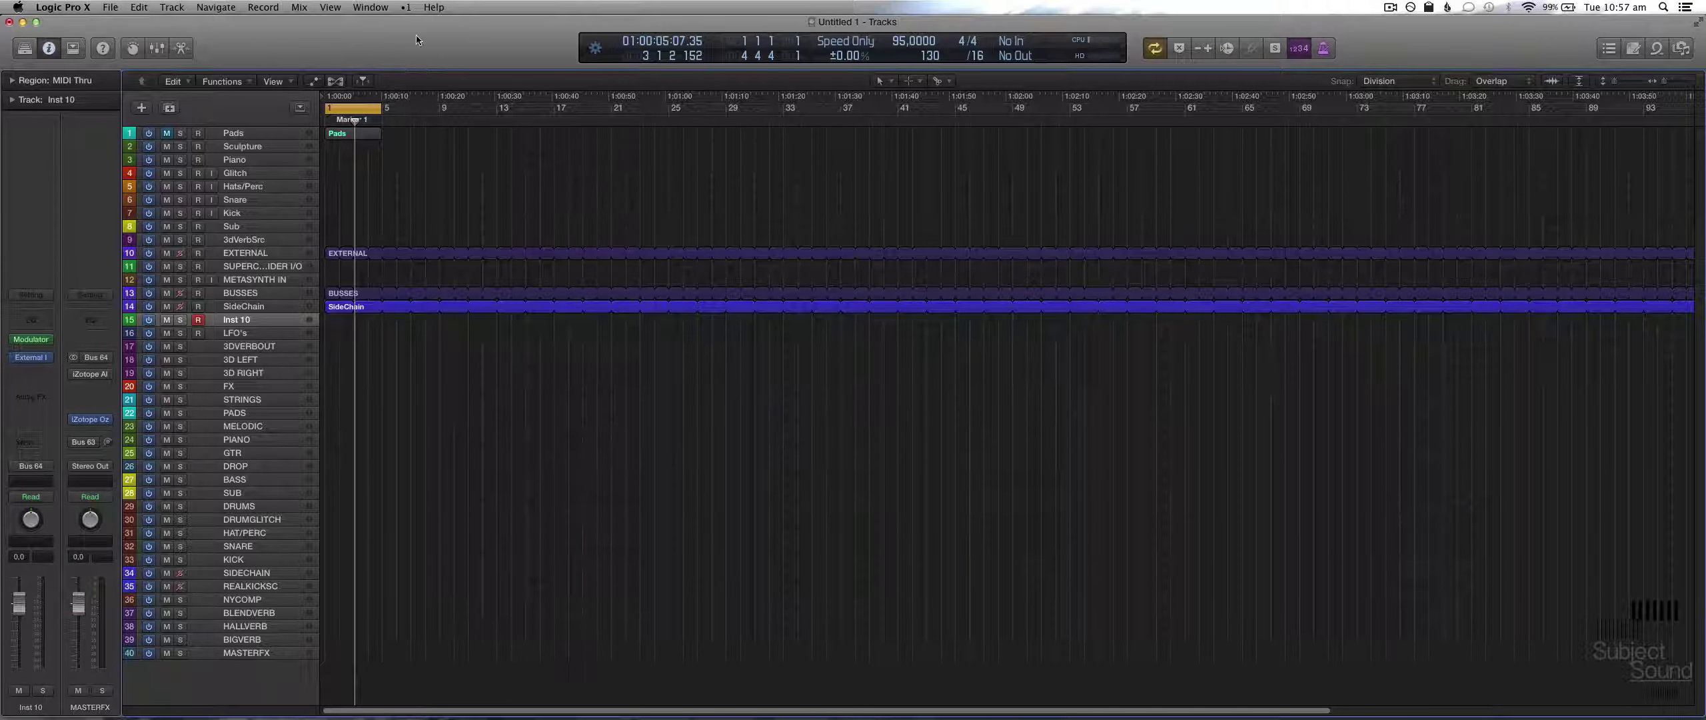
Step: Open the MIDI Environment window, enlarge it and reposition it to uncover the inspector
{"action": "left_click", "coordinate": [371, 7]}
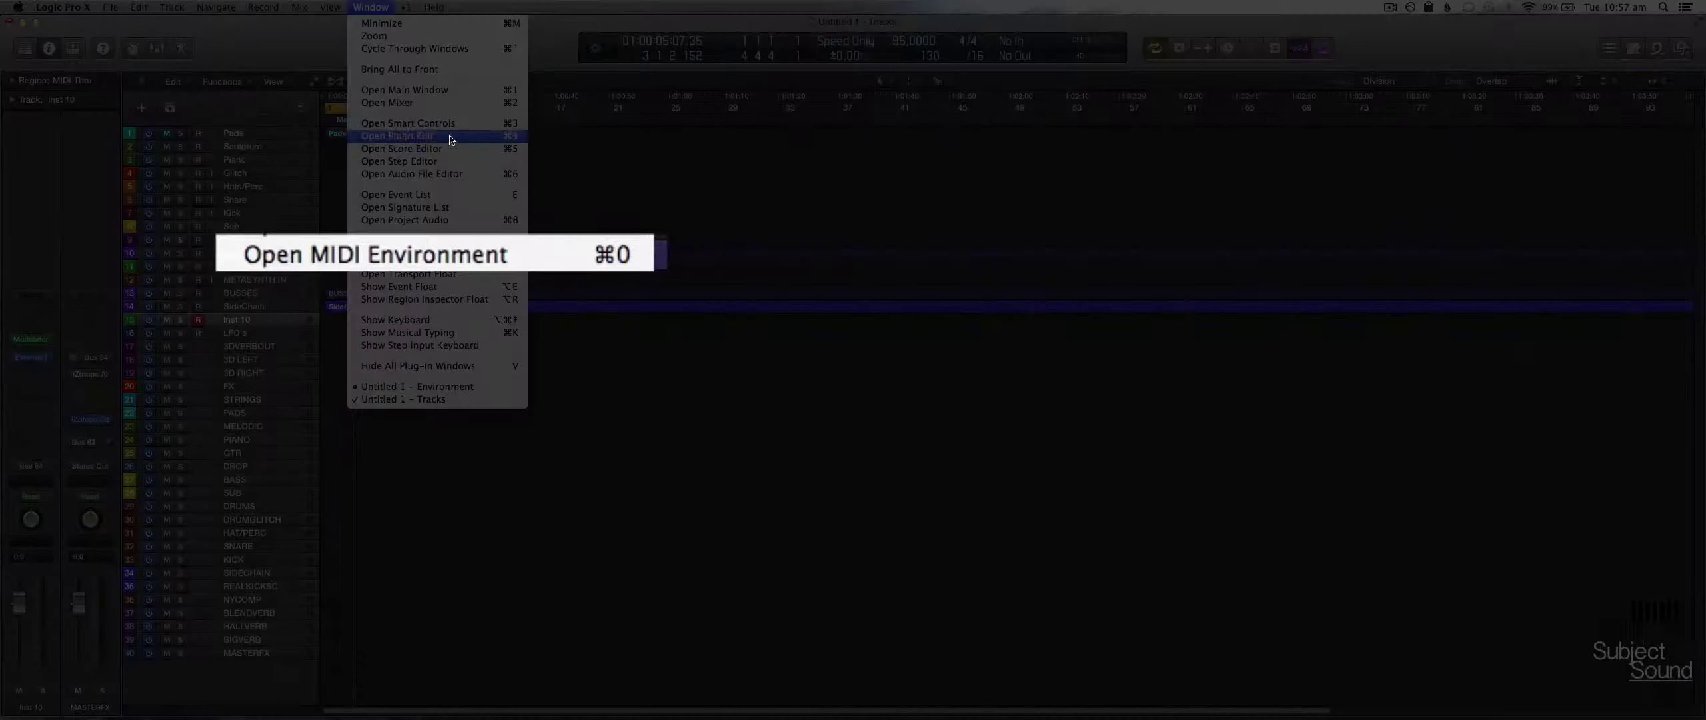
{"action": "left_click", "coordinate": [483, 253]}
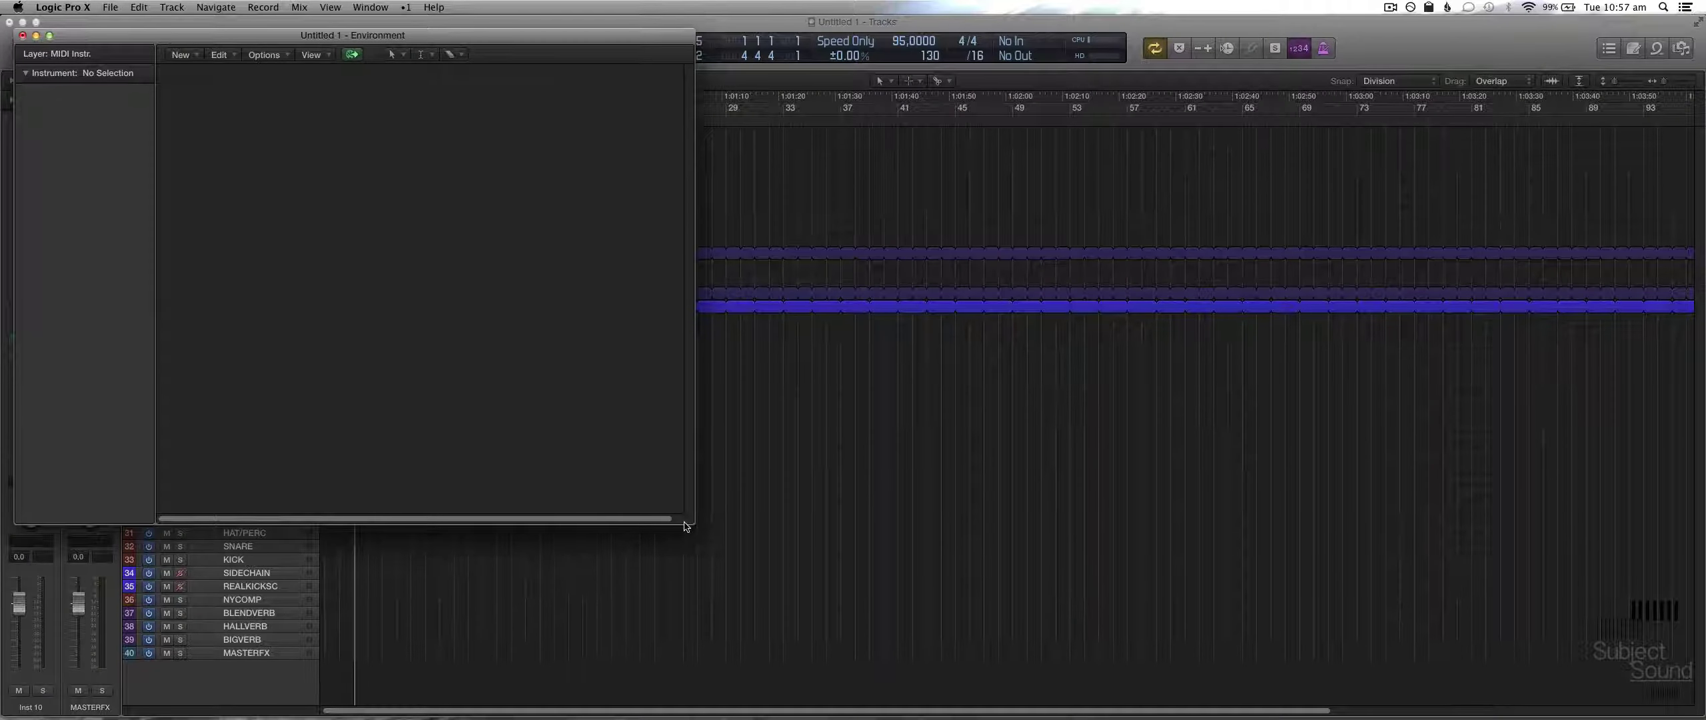
{"action": "left_click_drag", "start_coordinate": [691, 522], "coordinate": [1014, 599]}
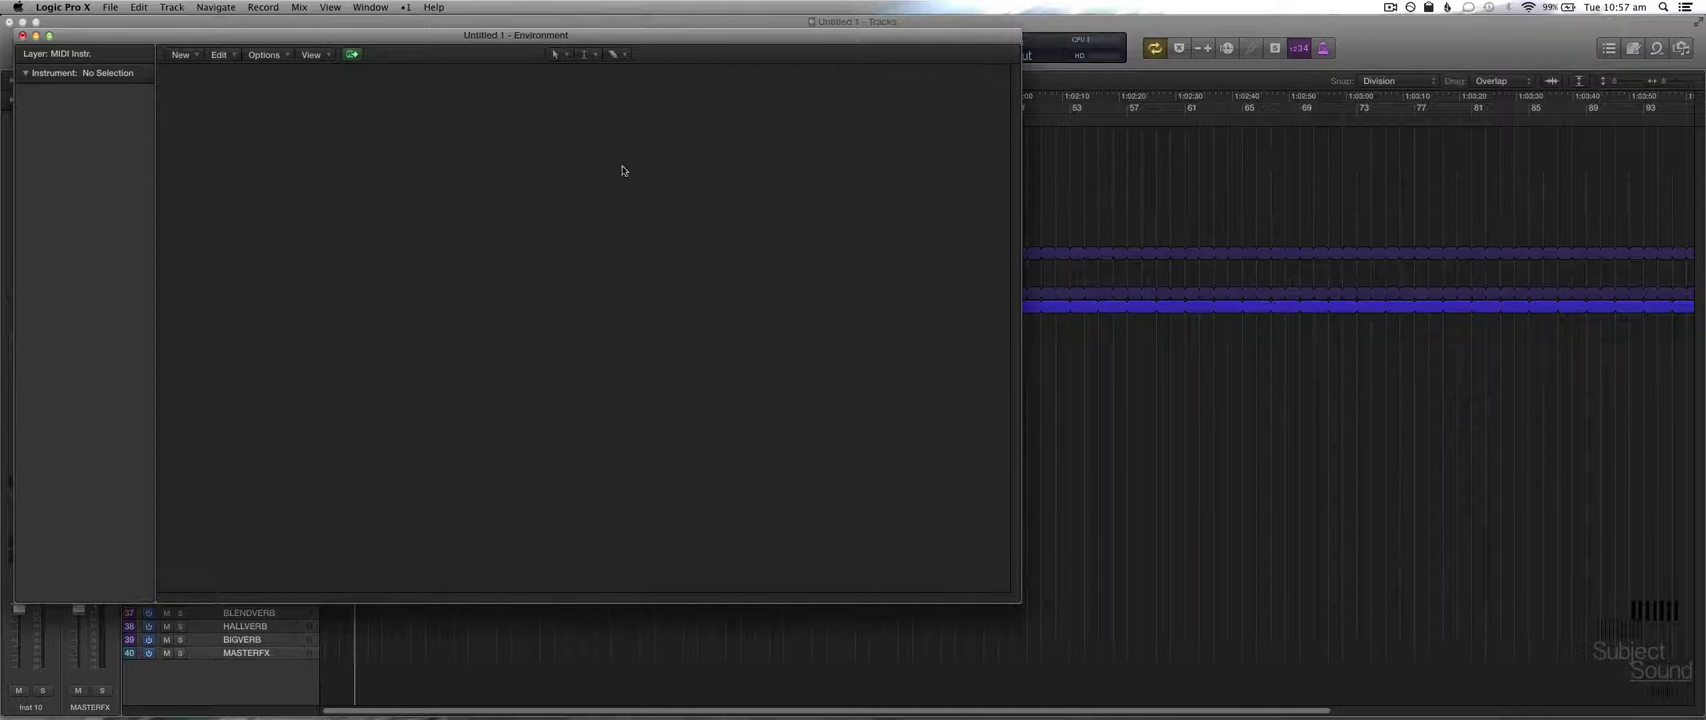
{"action": "left_click_drag", "start_coordinate": [438, 40], "coordinate": [547, 47]}
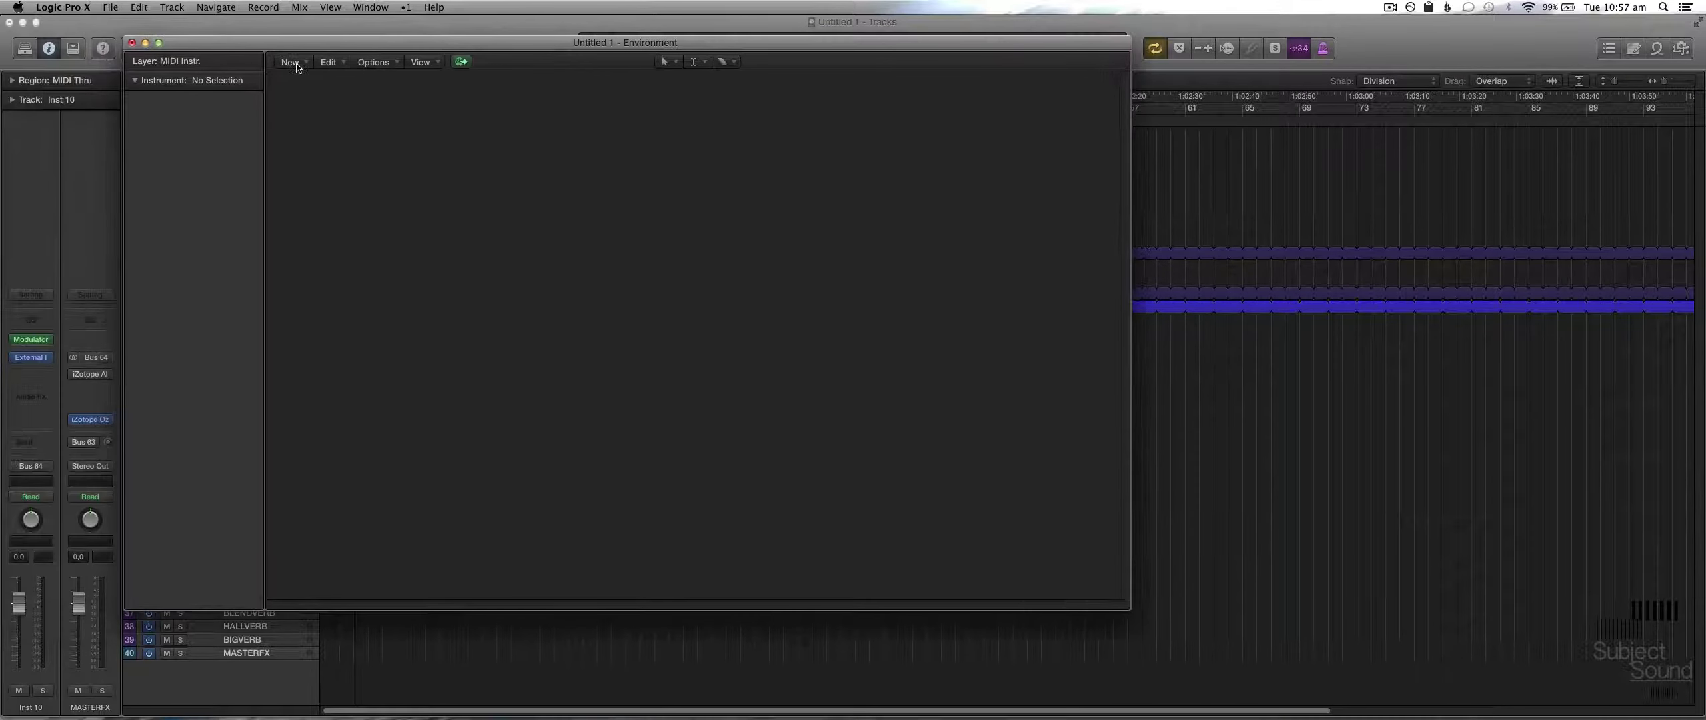
Step: Step through the Mixer, MIDI Instr. and Click & Ports layers, ending on JorgaladSetup
{"action": "left_click", "coordinate": [222, 60]}
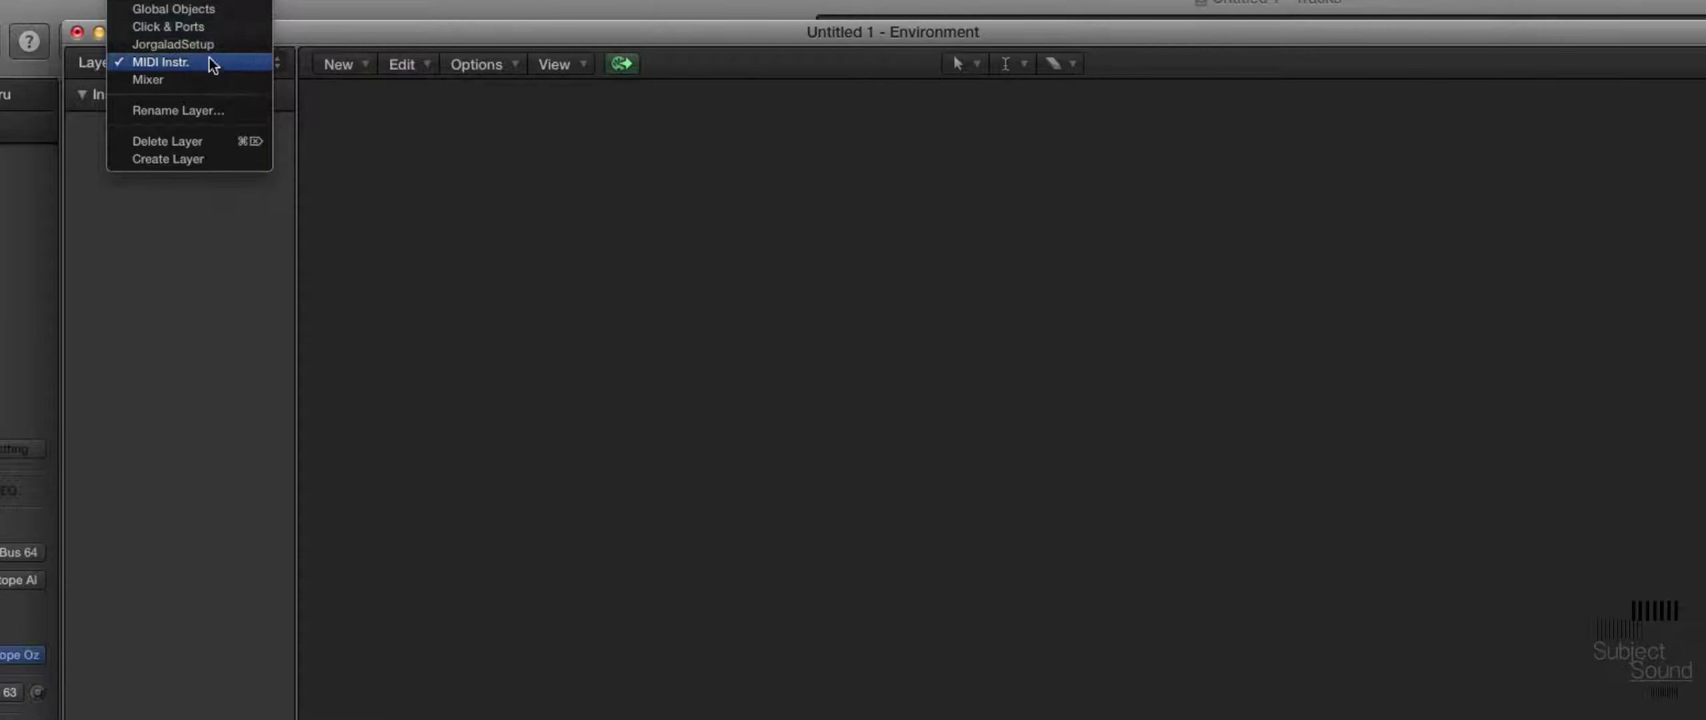
{"action": "left_click", "coordinate": [211, 81]}
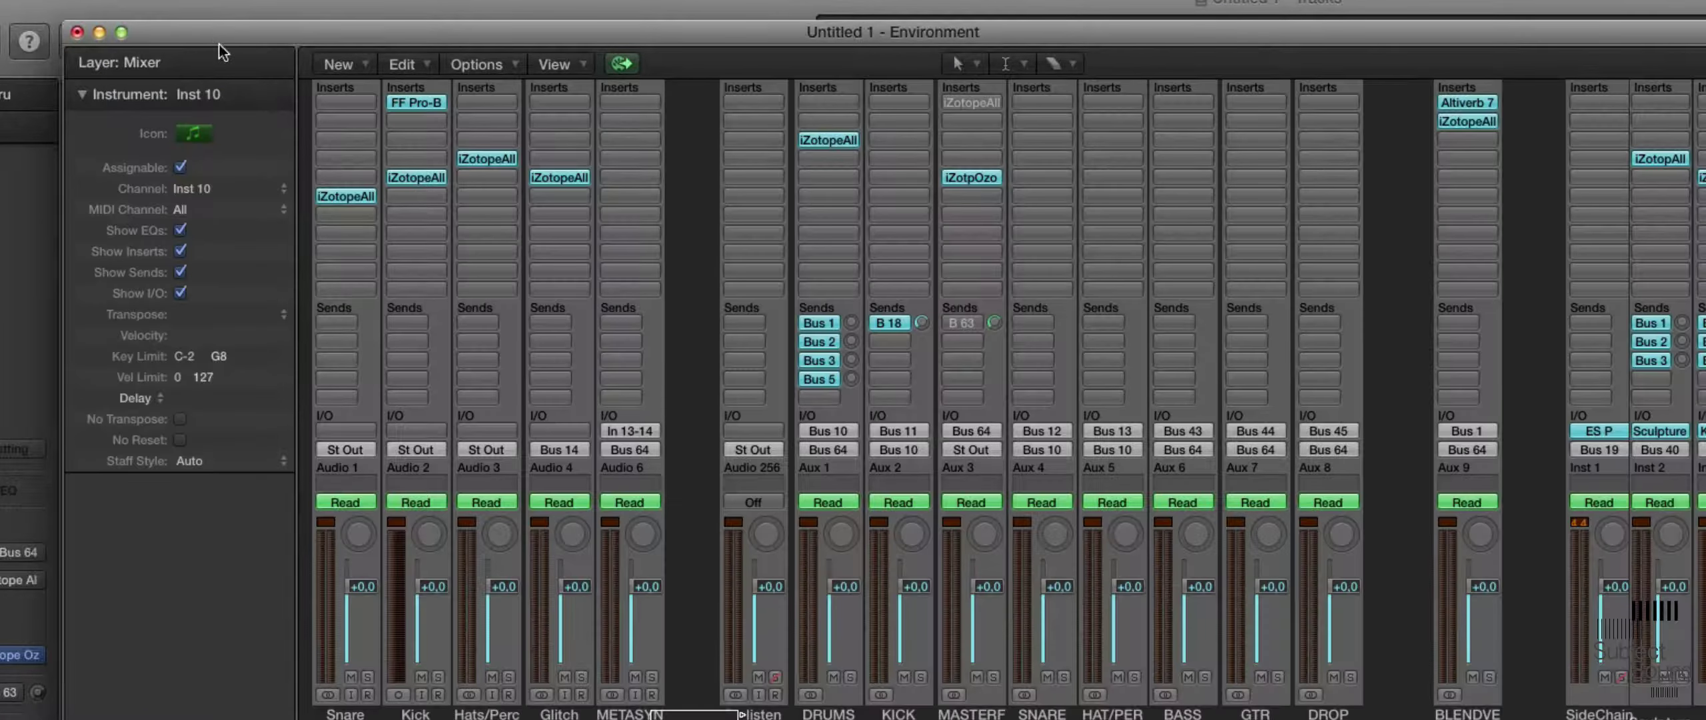
{"action": "left_click", "coordinate": [187, 61]}
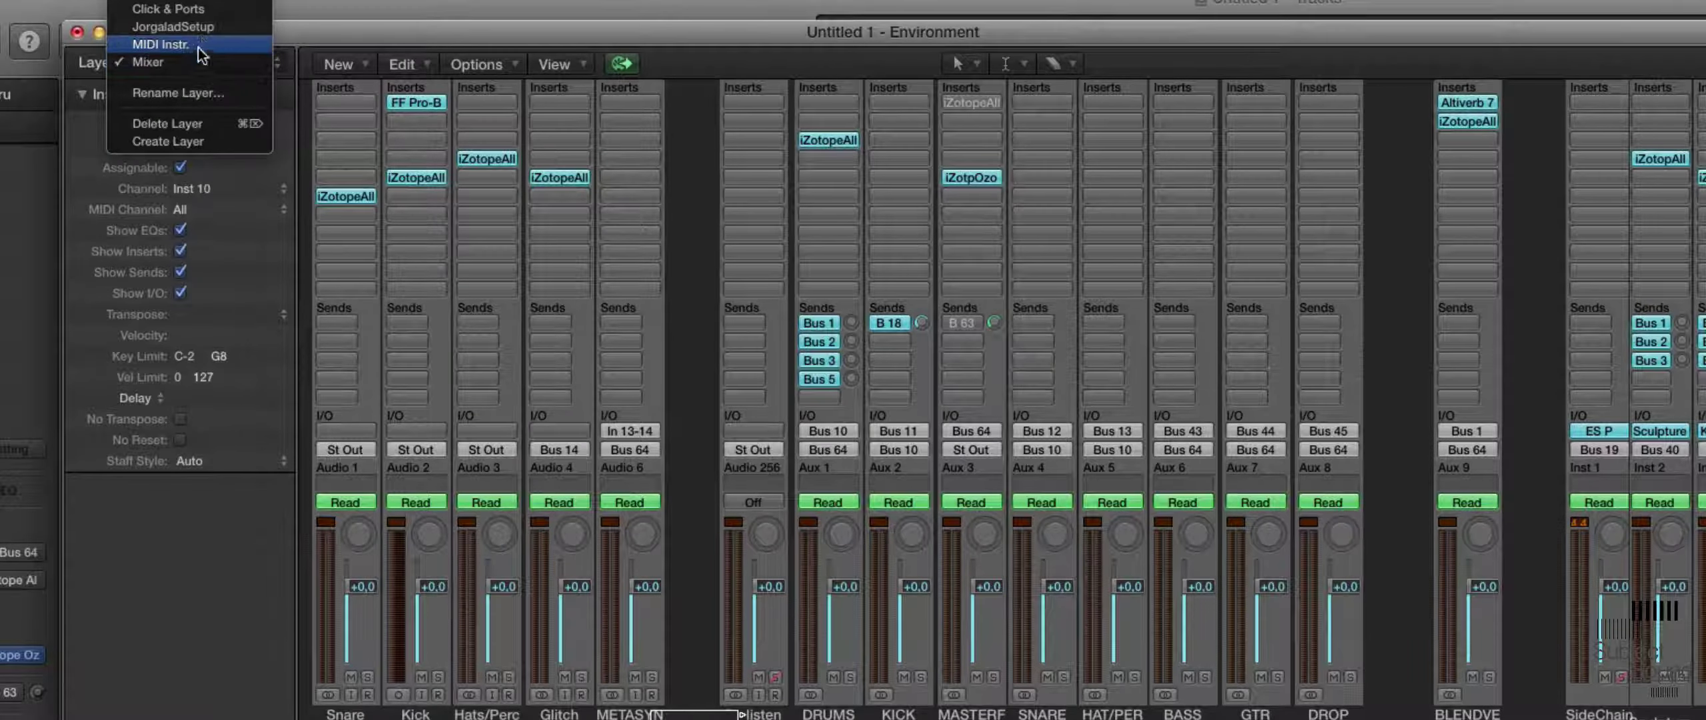
{"action": "left_click", "coordinate": [200, 43]}
{"action": "left_click", "coordinate": [214, 61]}
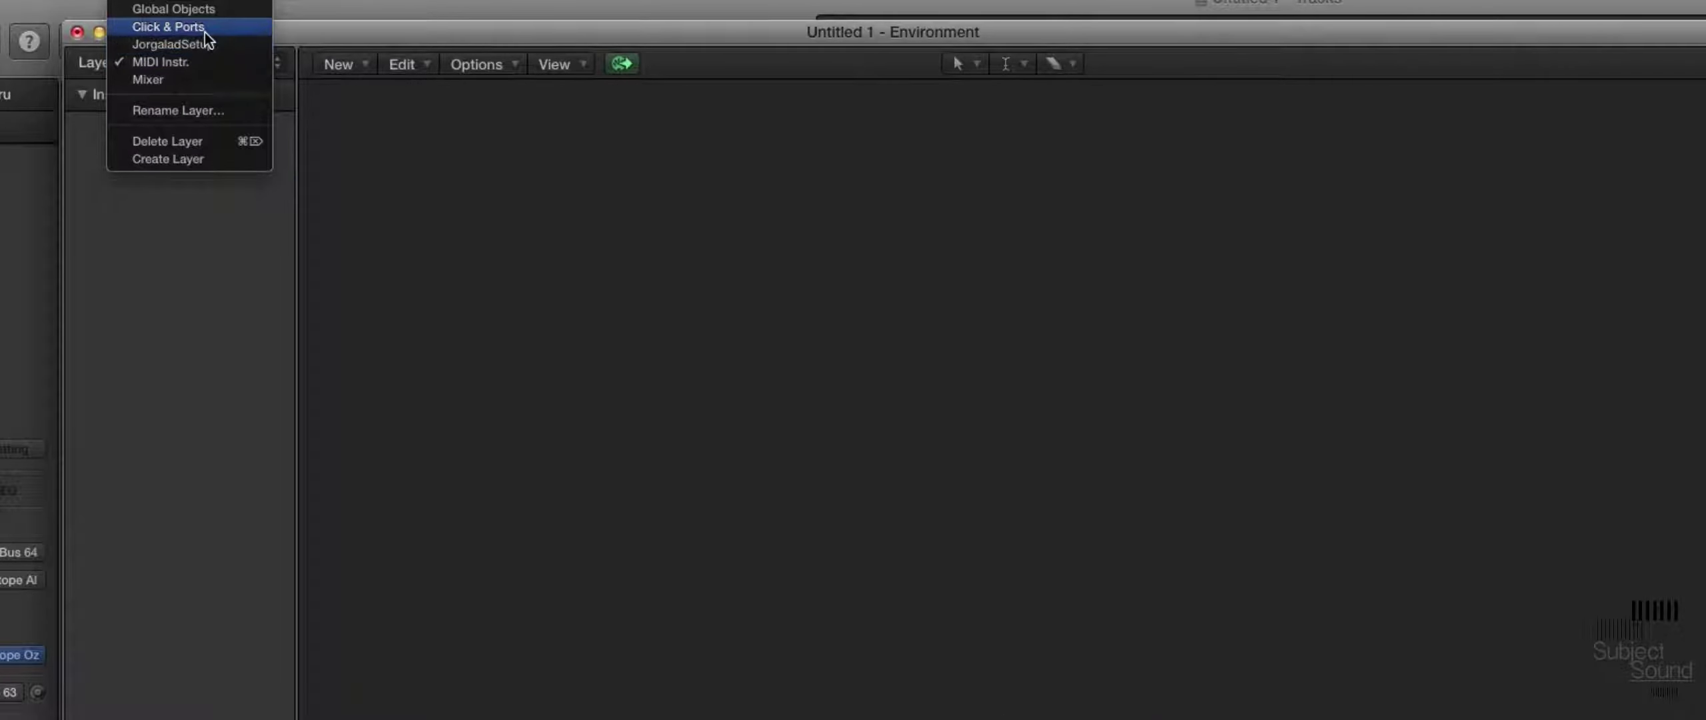
{"action": "left_click", "coordinate": [205, 30]}
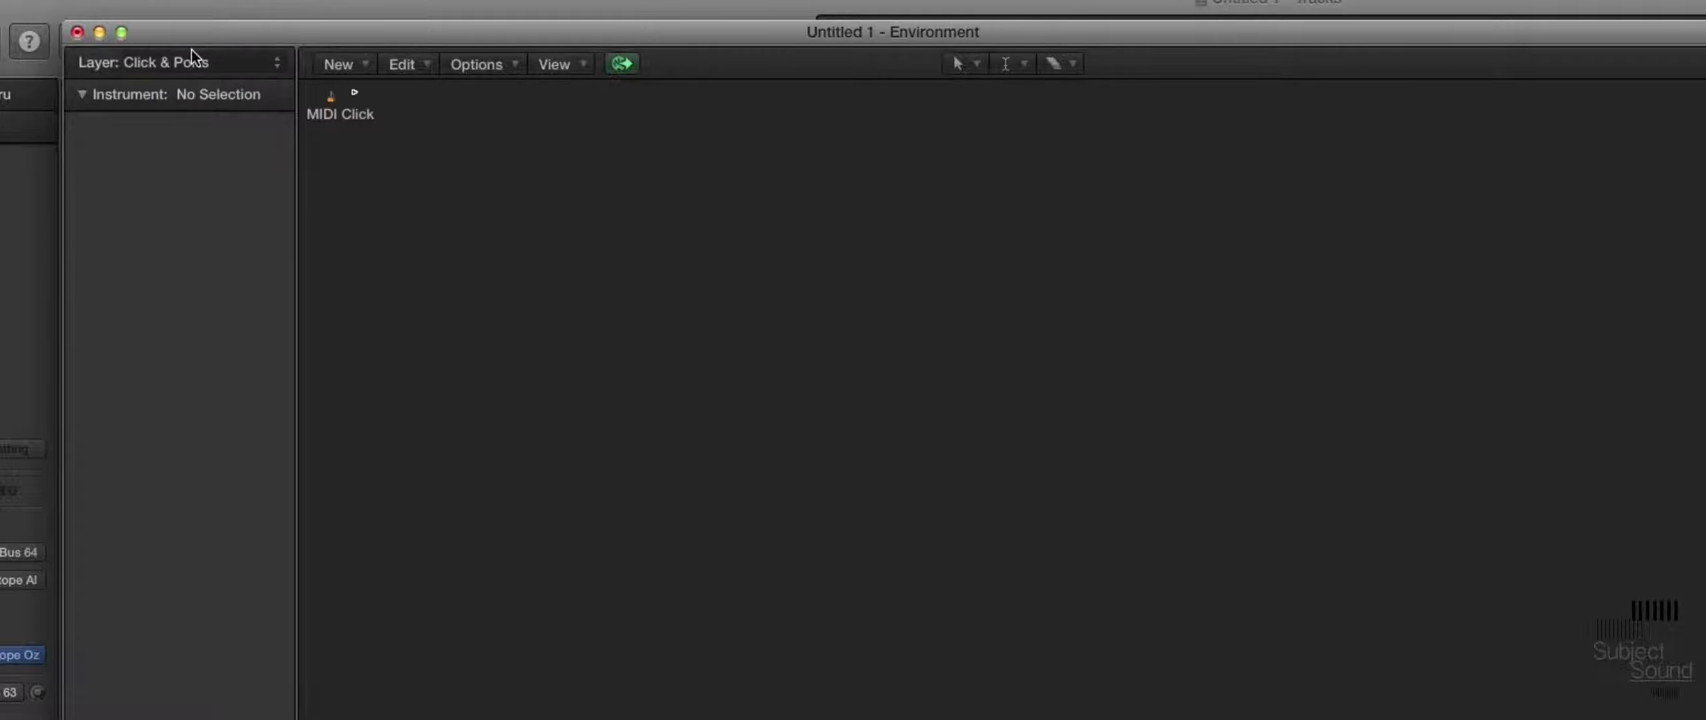
{"action": "left_click", "coordinate": [208, 62]}
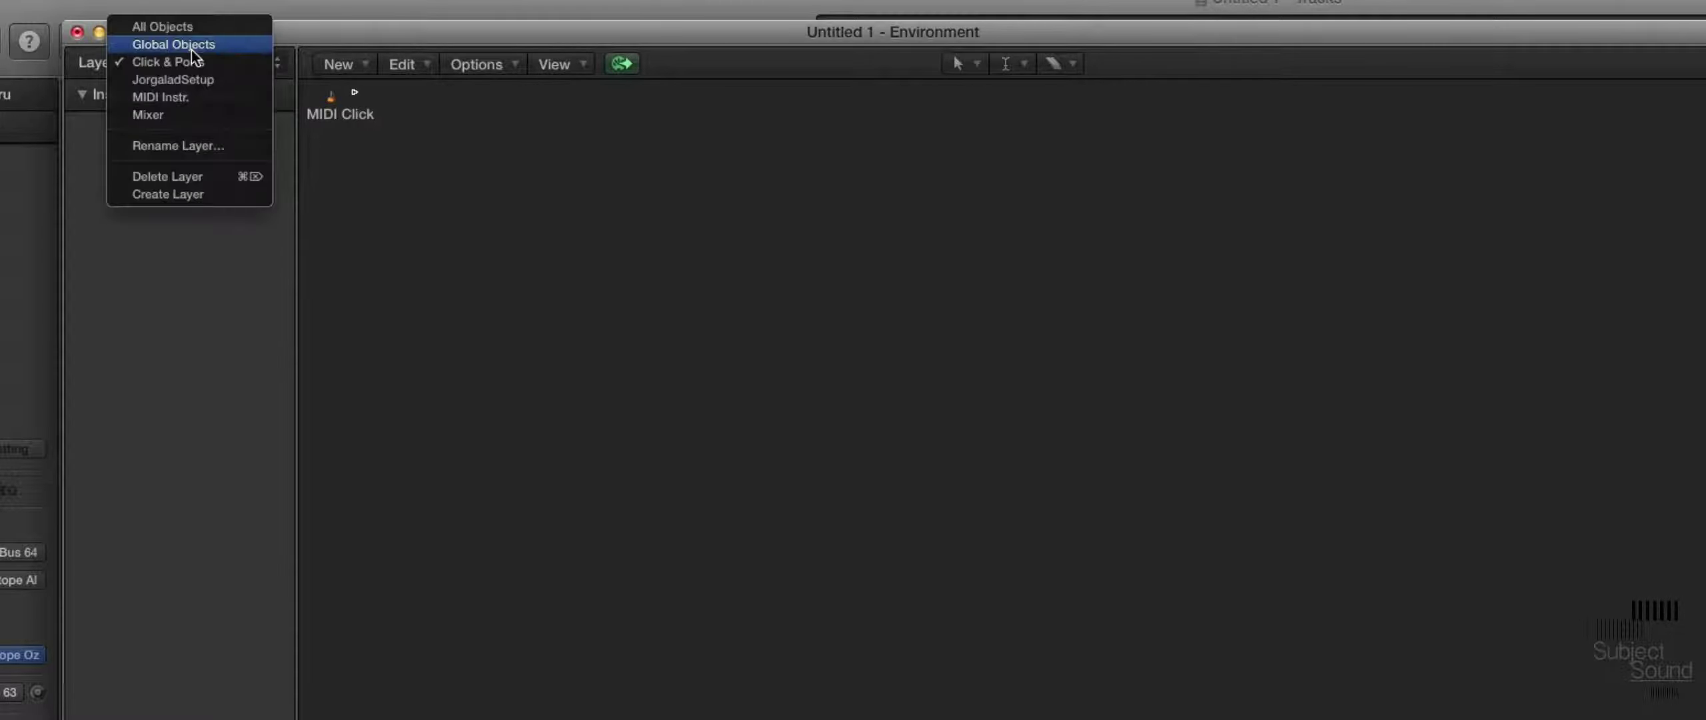
{"action": "left_click", "coordinate": [192, 86]}
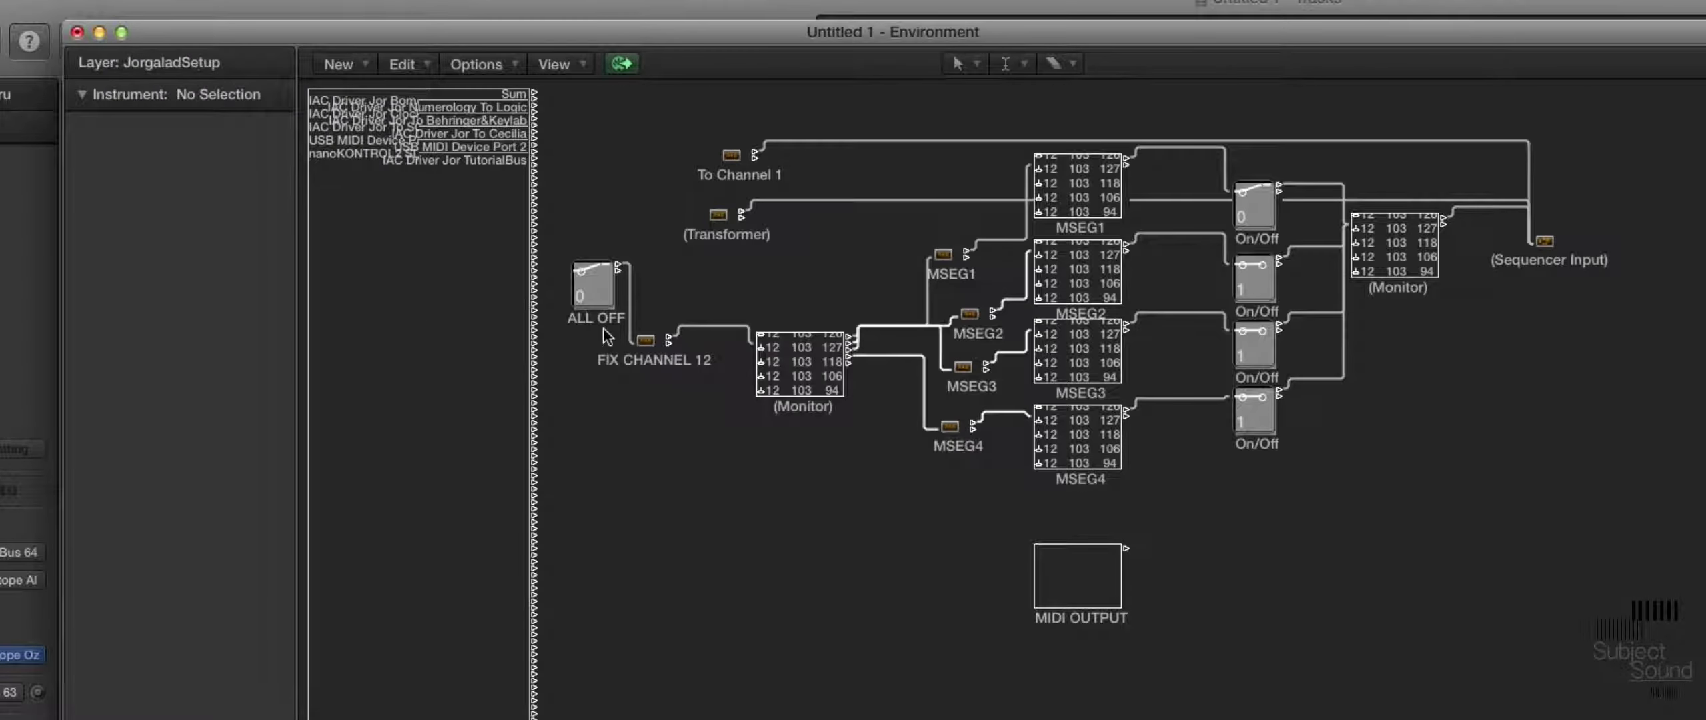
Step: Move the Physical Input lower, add a second Physical Input below it, and marquee-select the old patch
{"action": "left_click", "coordinate": [462, 274]}
{"action": "left_click_drag", "start_coordinate": [463, 273], "coordinate": [477, 337]}
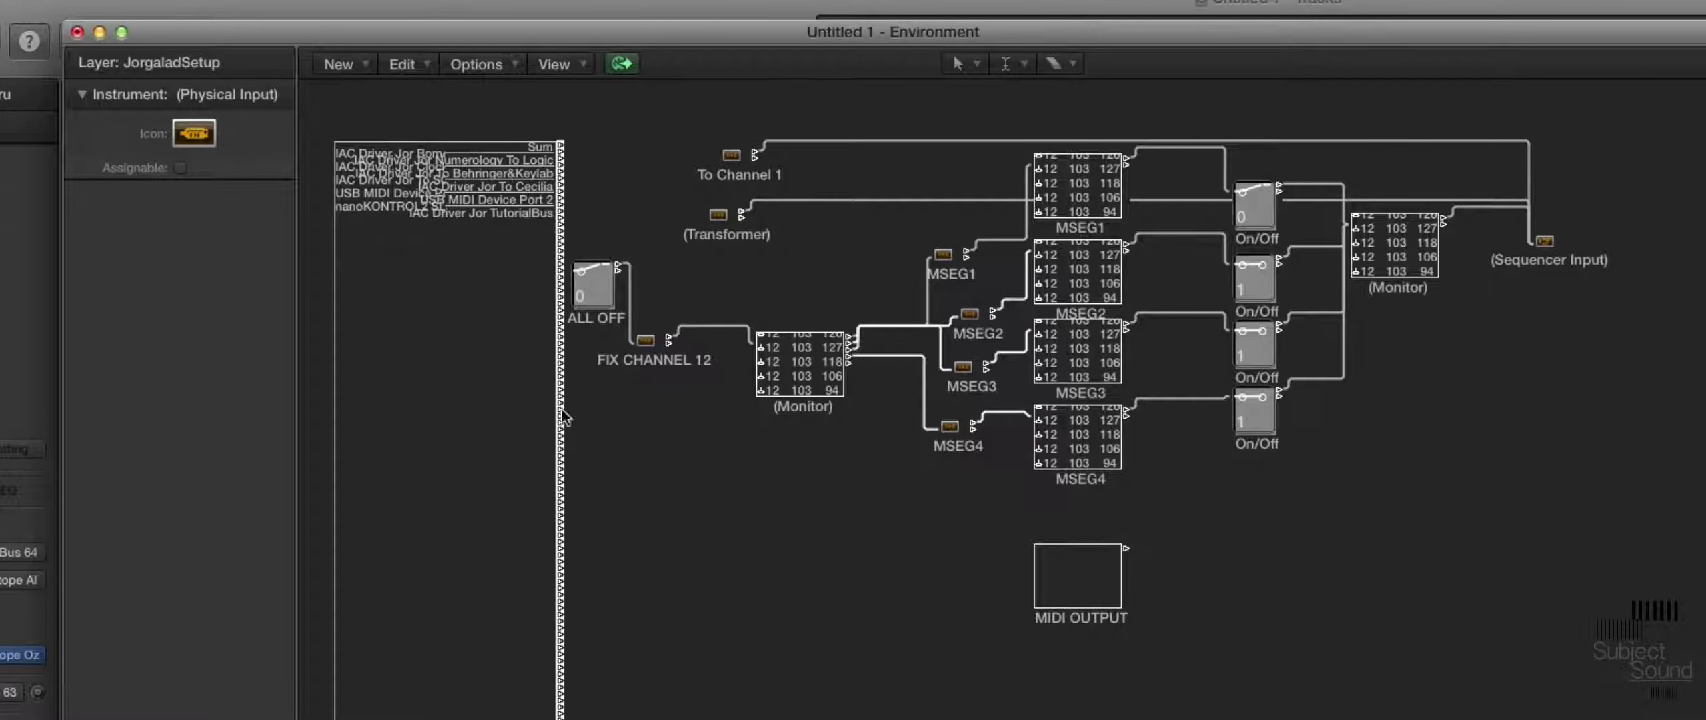
{"action": "left_click", "coordinate": [362, 65]}
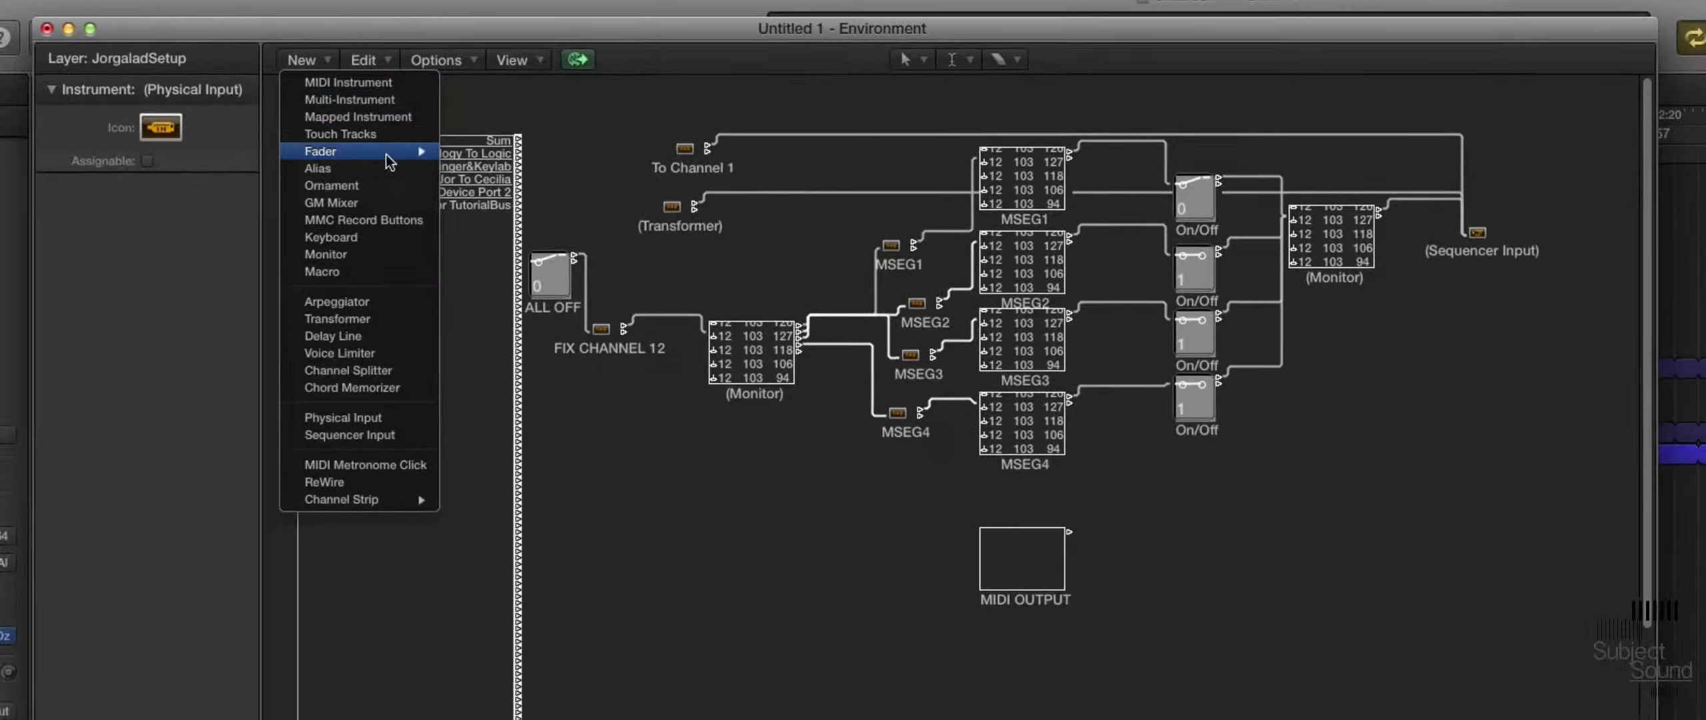
{"action": "mouse_move", "coordinate": [457, 158]}
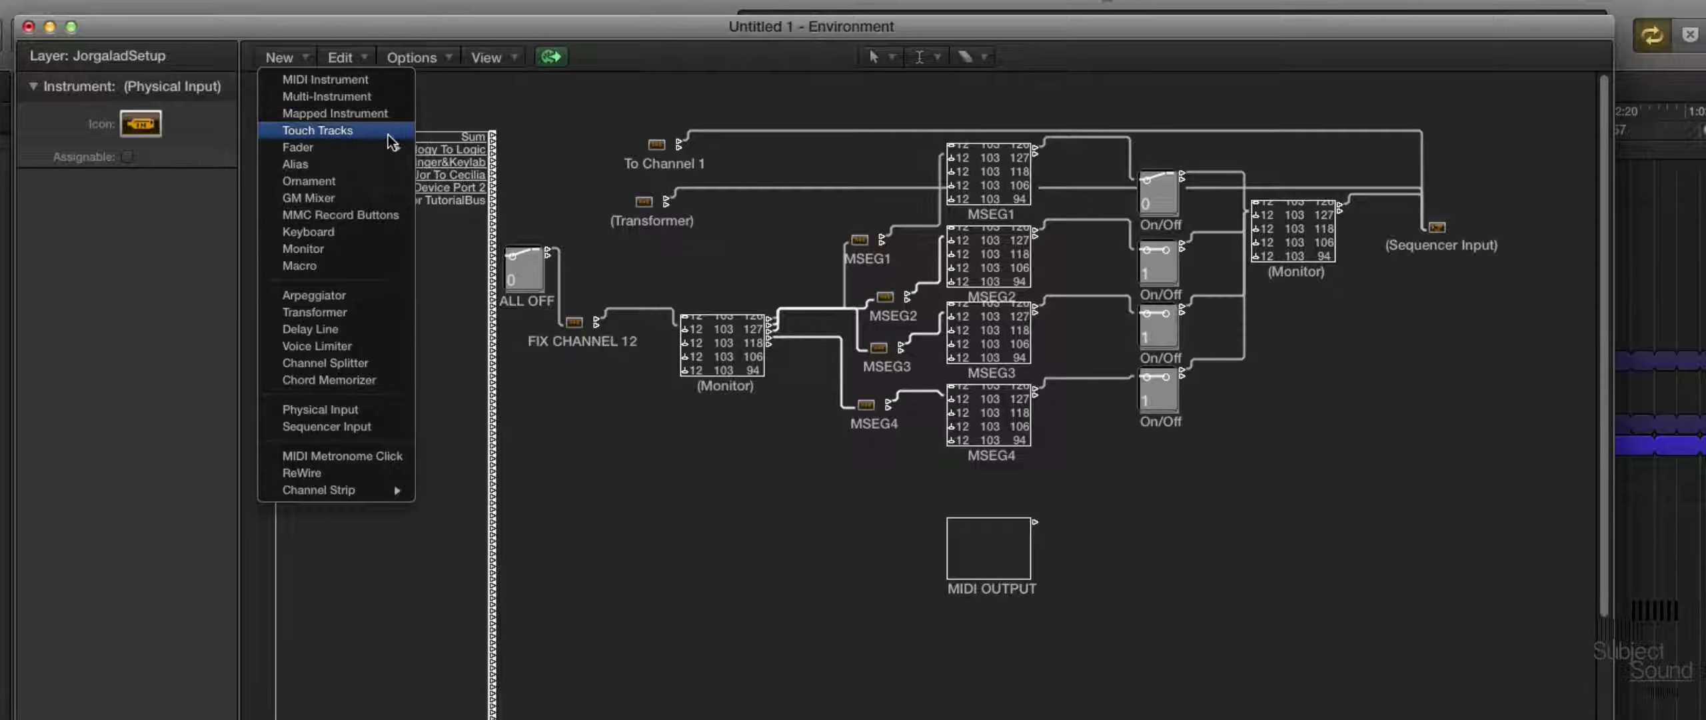
{"action": "mouse_move", "coordinate": [390, 148]}
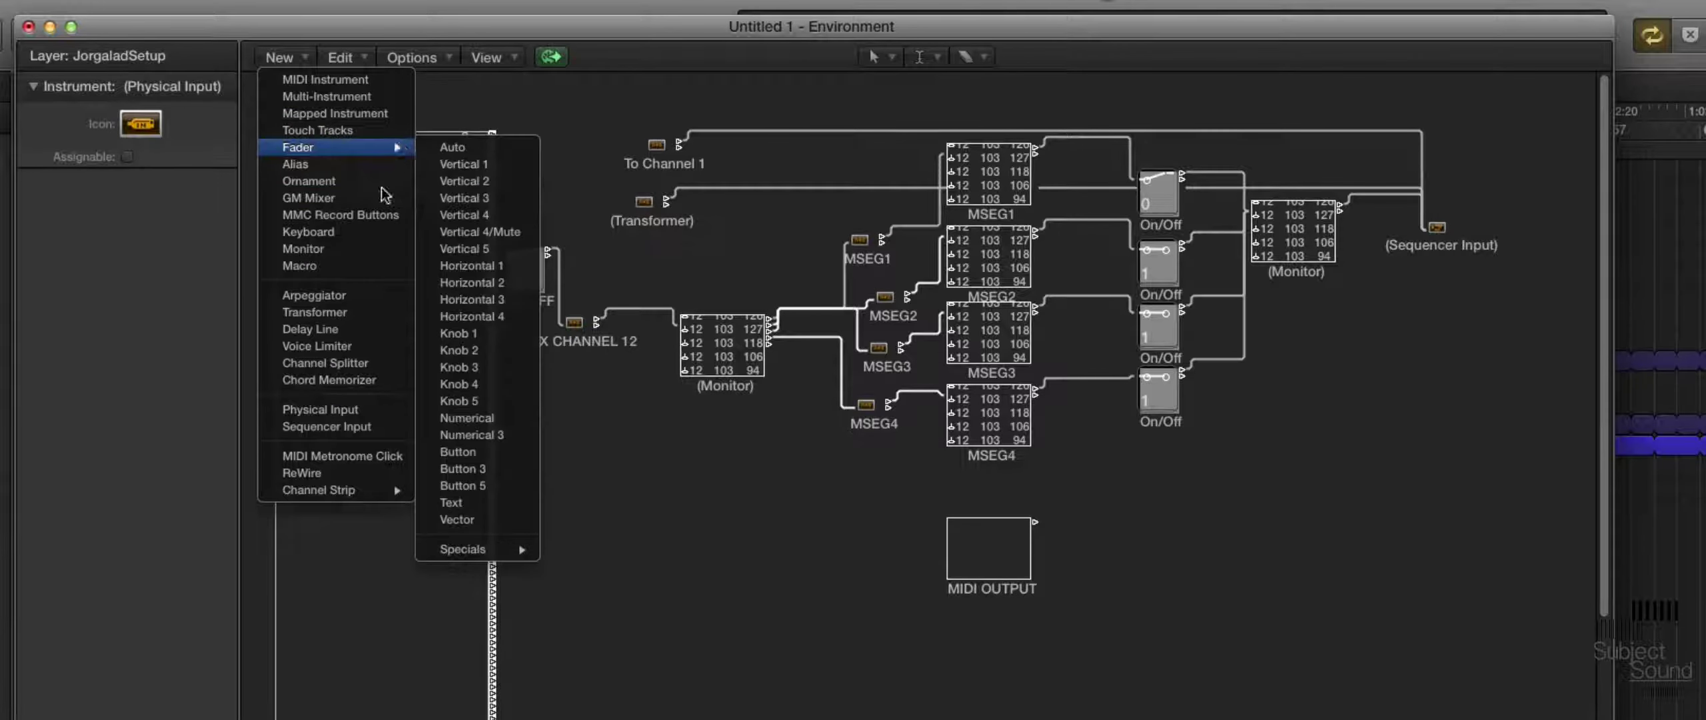
{"action": "left_click", "coordinate": [357, 409]}
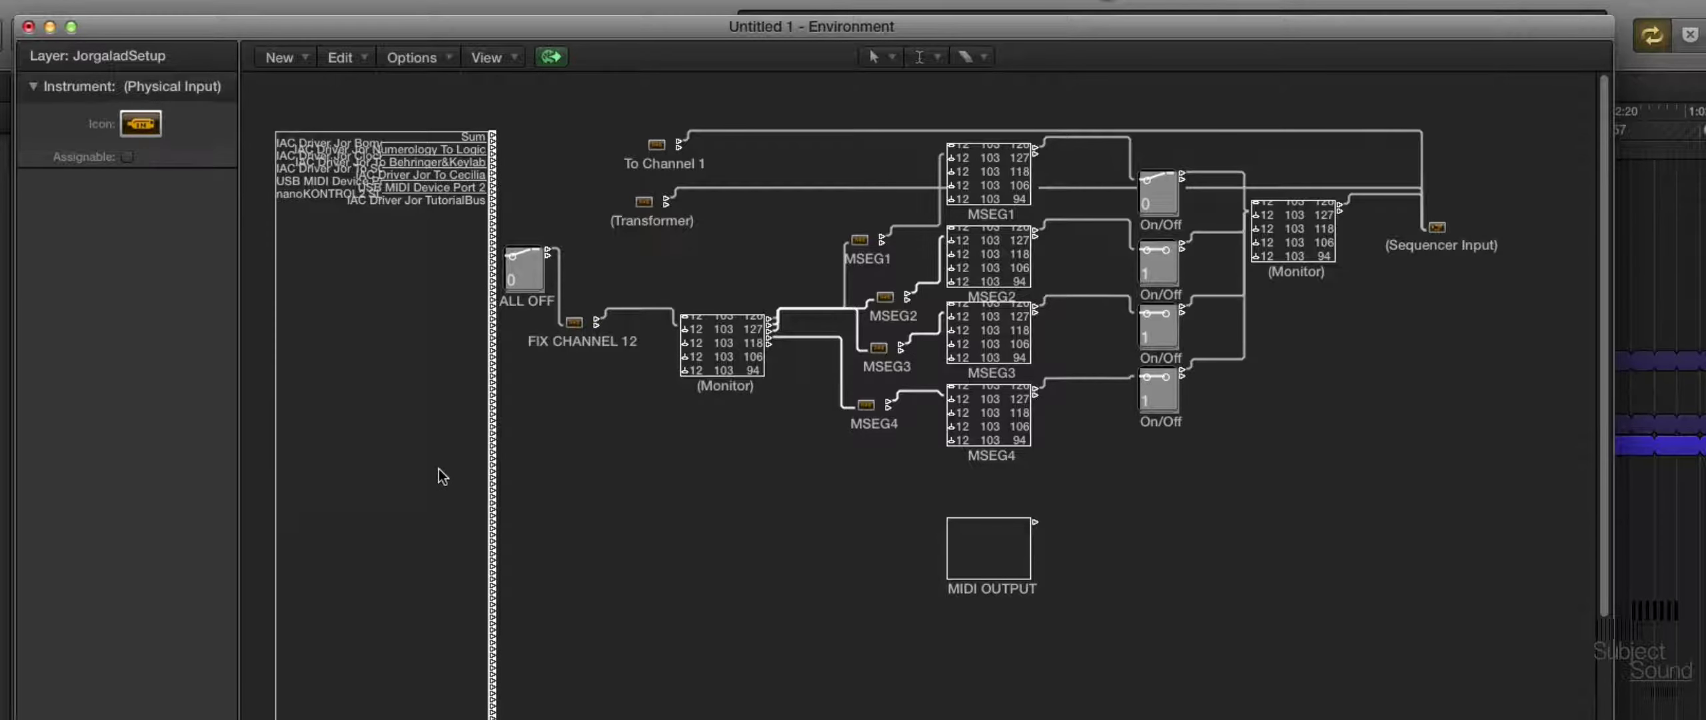
{"action": "left_click_drag", "start_coordinate": [440, 426], "coordinate": [435, 465]}
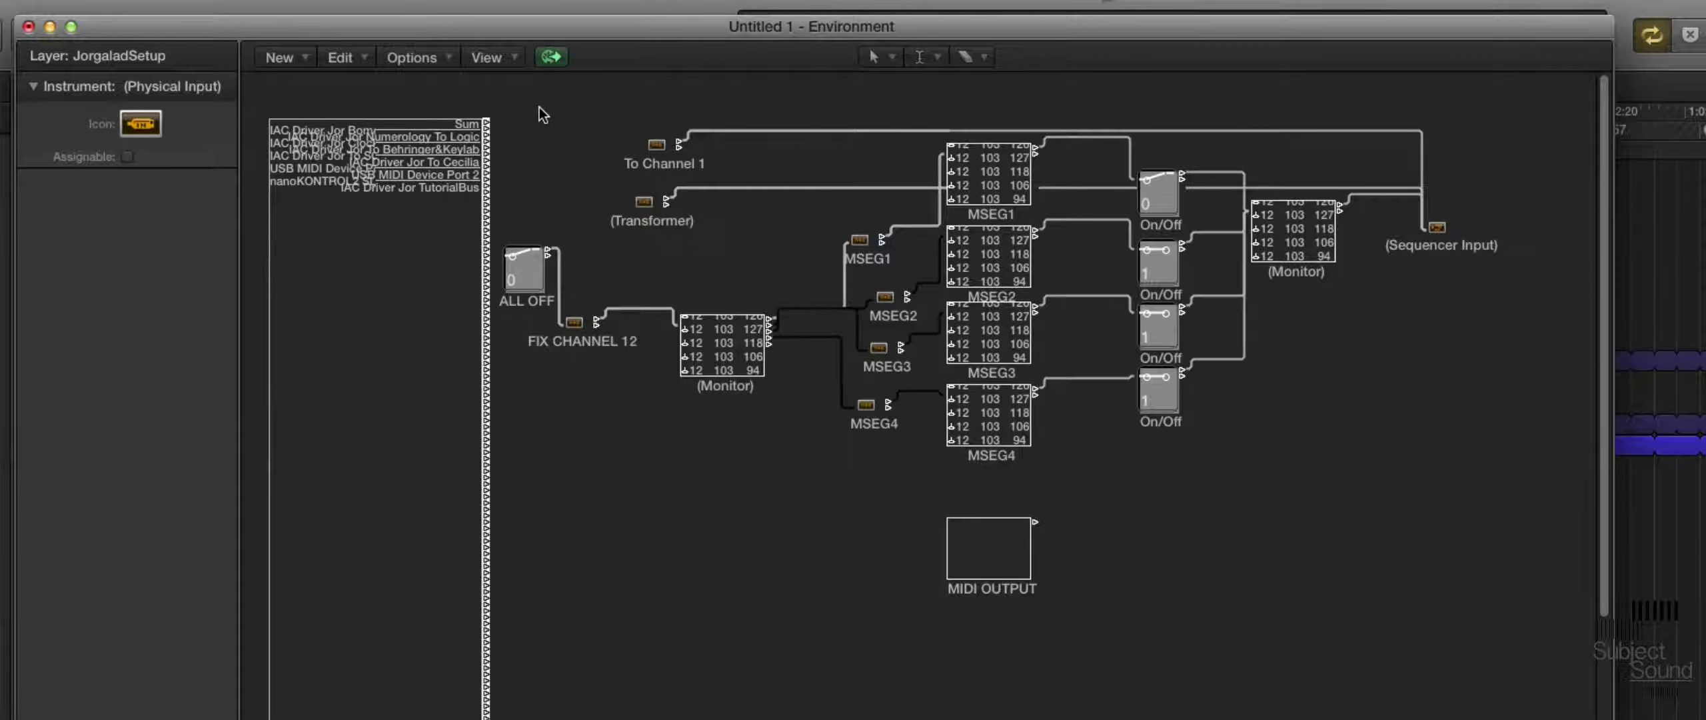
{"action": "left_click_drag", "start_coordinate": [522, 108], "coordinate": [1328, 688]}
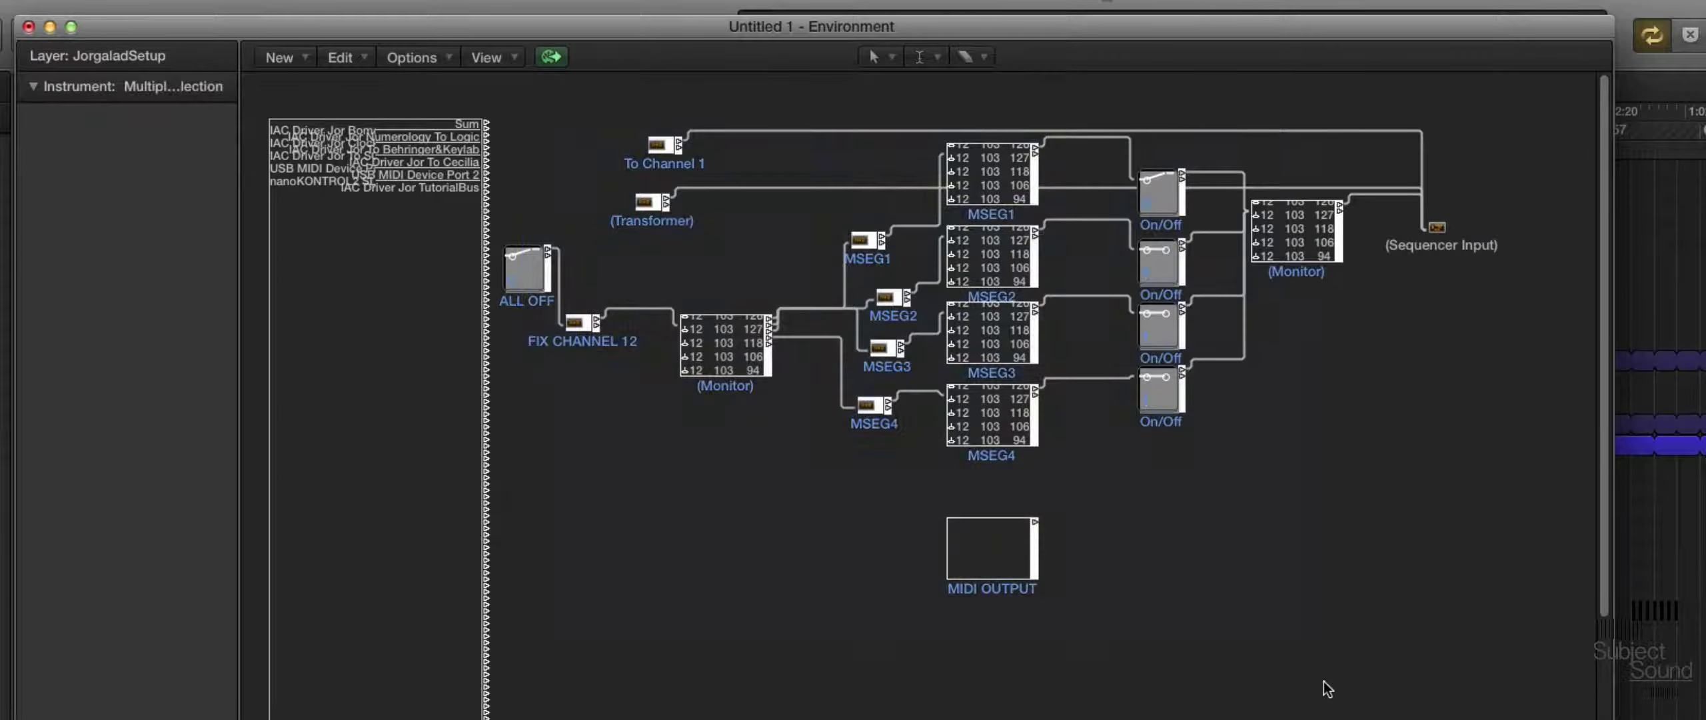
Step: Delete the old MSEG patch objects and rearrange the Sequencer Input and Physical Input on the layer
{"action": "key", "text": "Delete"}
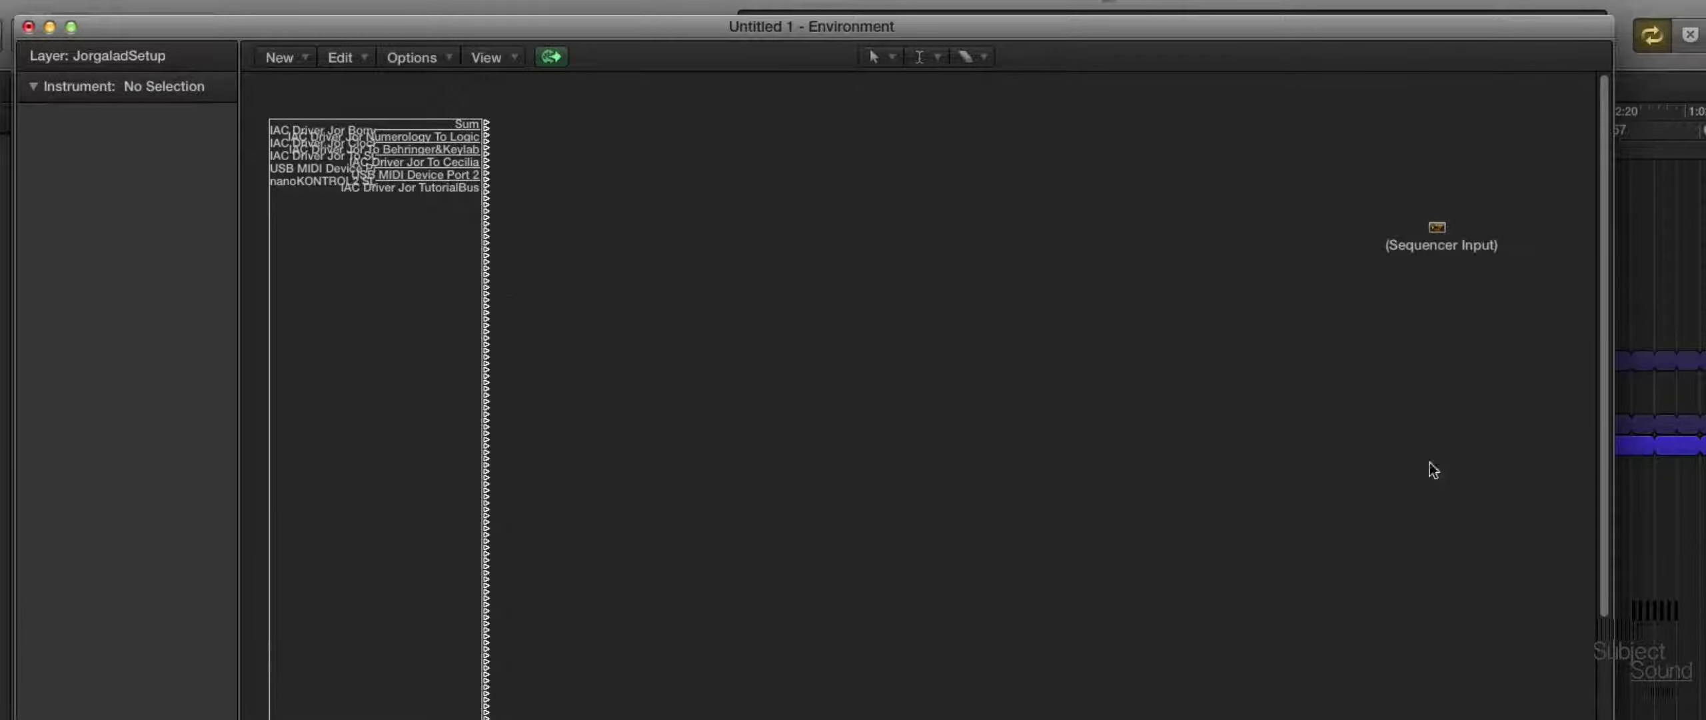
{"action": "left_click_drag", "start_coordinate": [1429, 227], "coordinate": [1390, 405]}
{"action": "left_click_drag", "start_coordinate": [1438, 228], "coordinate": [795, 208]}
{"action": "left_click", "coordinate": [340, 208]}
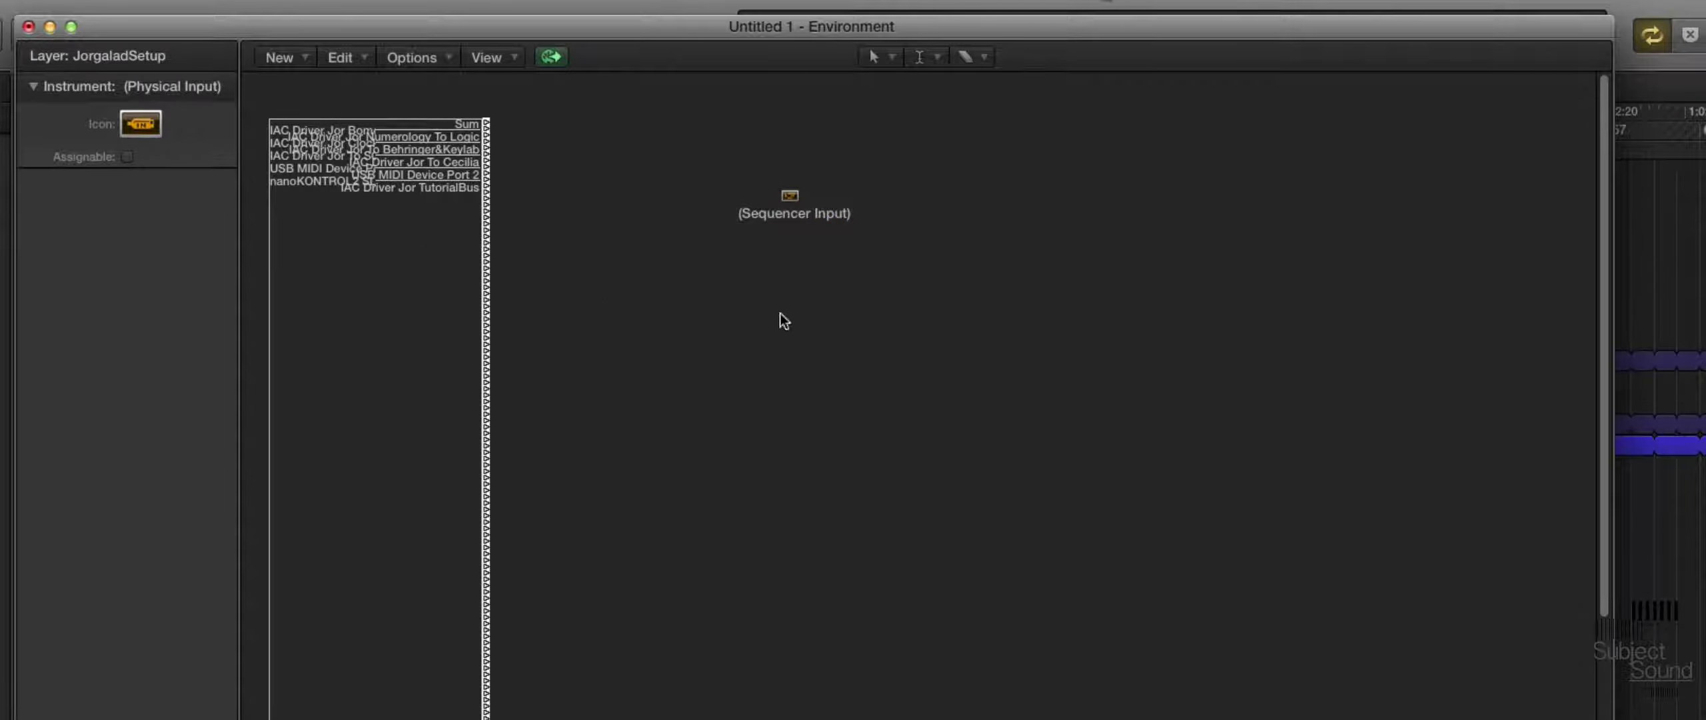
{"action": "left_click", "coordinate": [791, 194]}
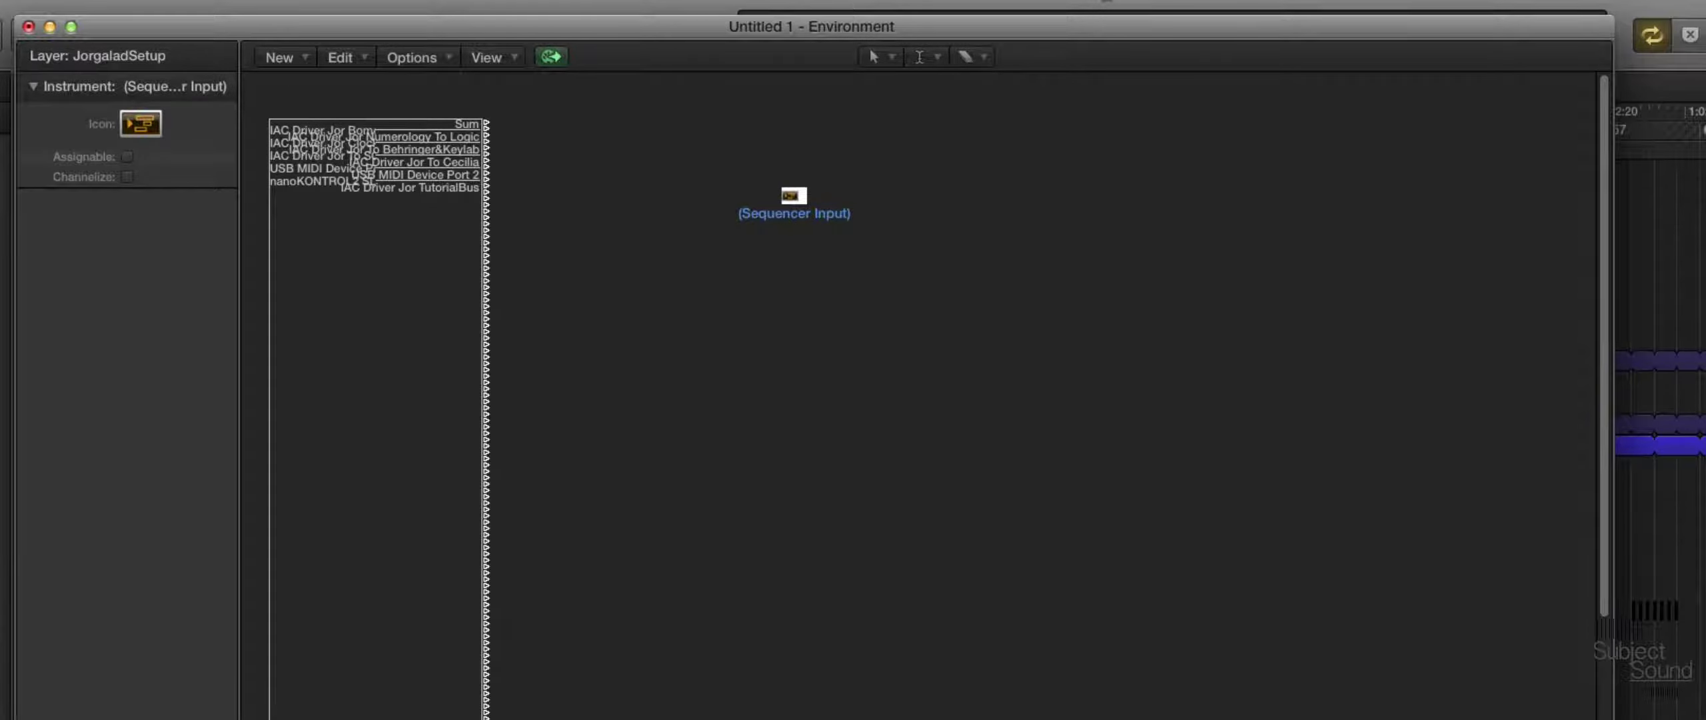
{"action": "left_click_drag", "start_coordinate": [344, 333], "coordinate": [352, 370]}
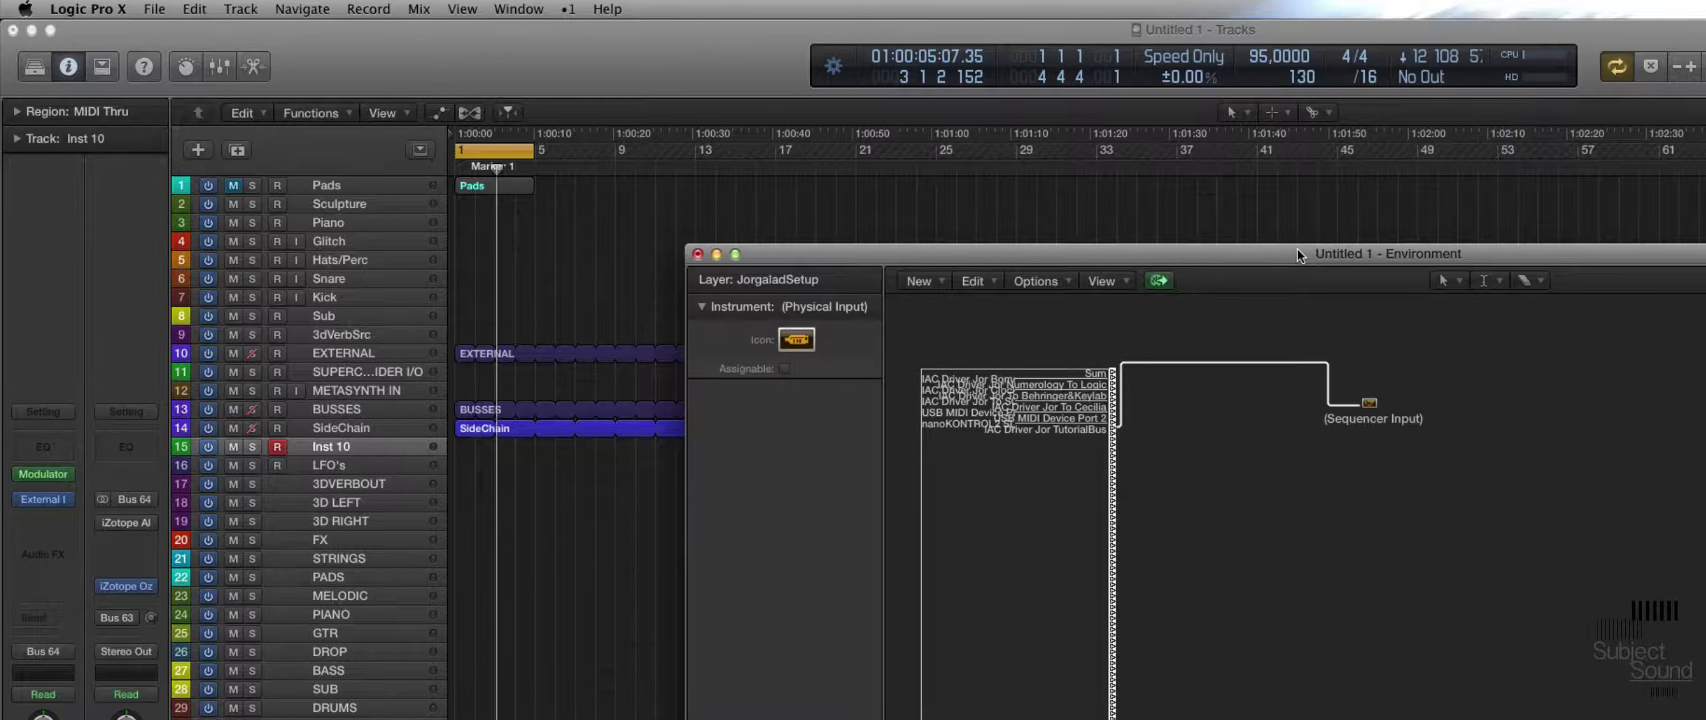
Step: Start playback from the project start, close the Environment window and move the Logic window down
{"action": "key", "text": "space"}
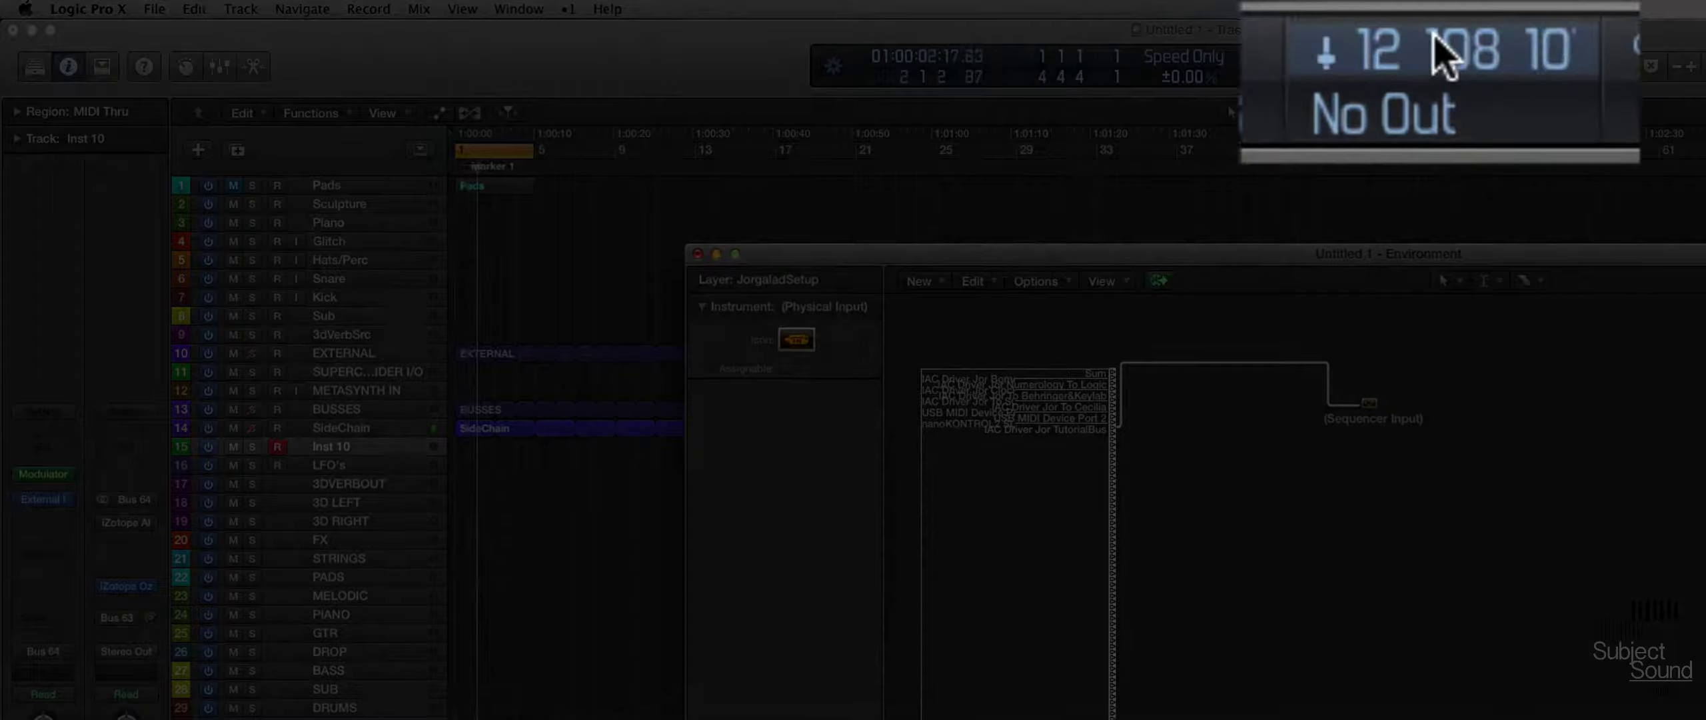
{"action": "key", "text": "super+w"}
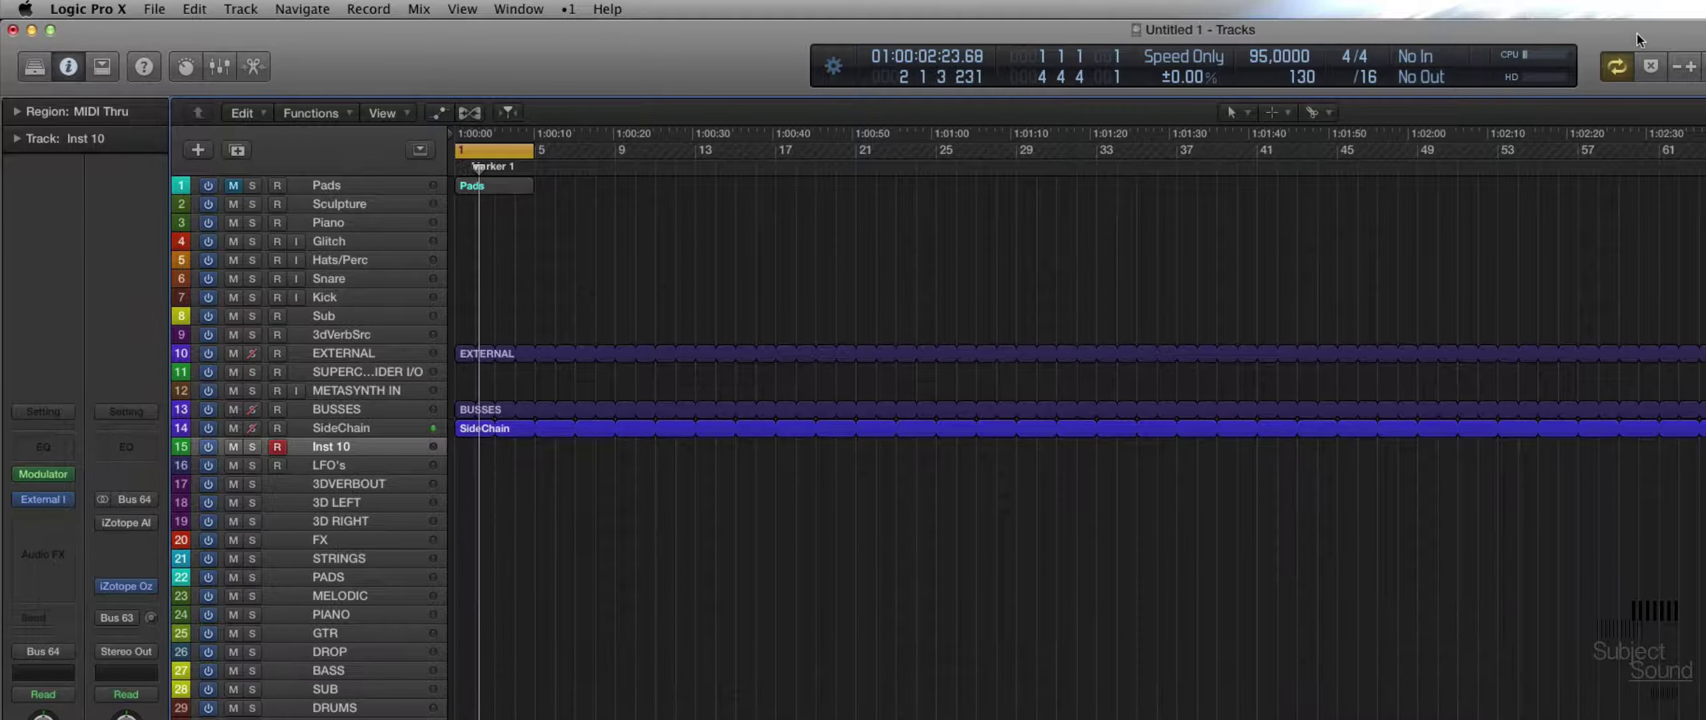
{"action": "left_click_drag", "start_coordinate": [1637, 32], "coordinate": [1671, 116]}
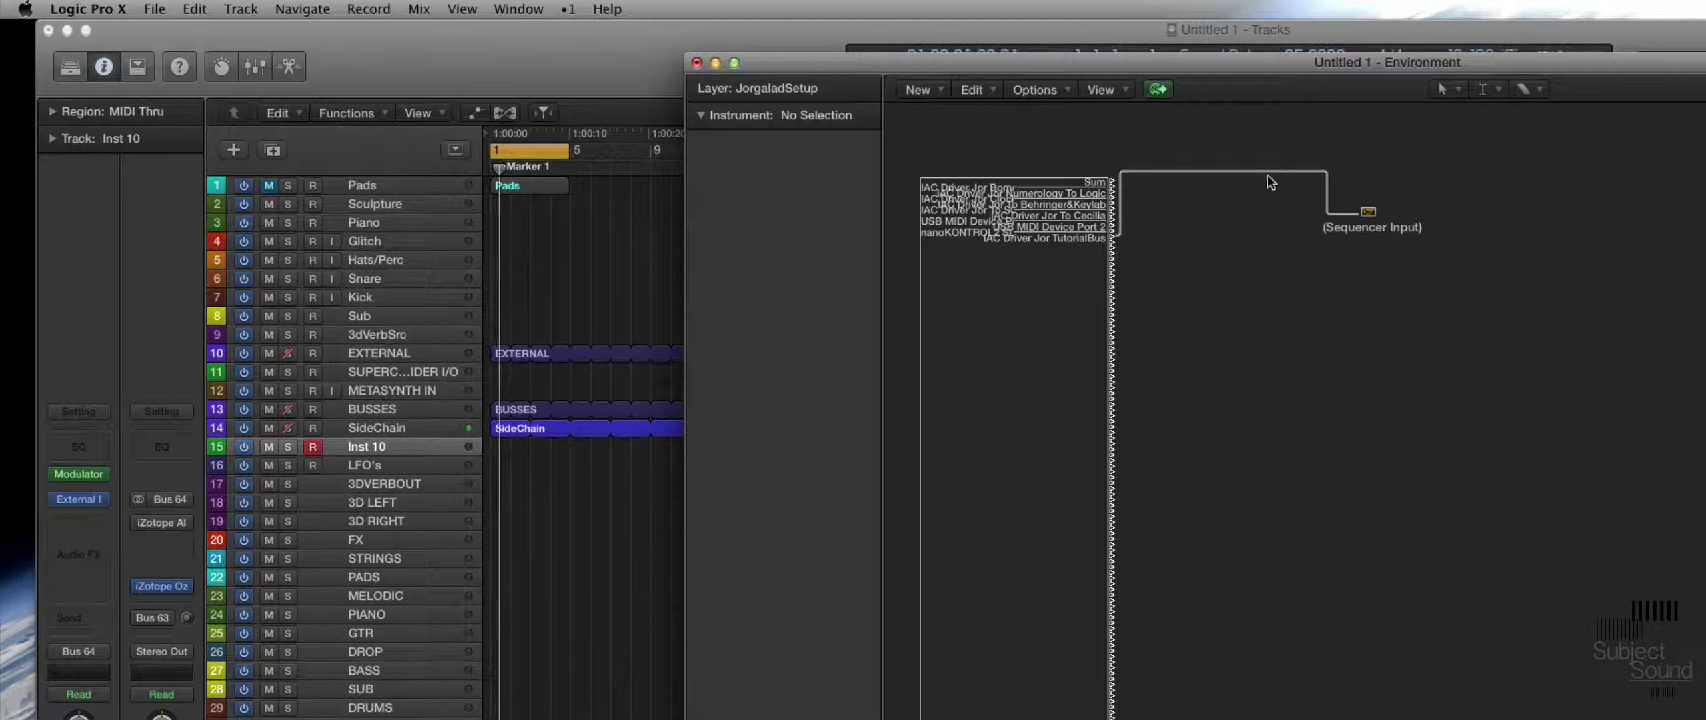
{"action": "left_click", "coordinate": [935, 90]}
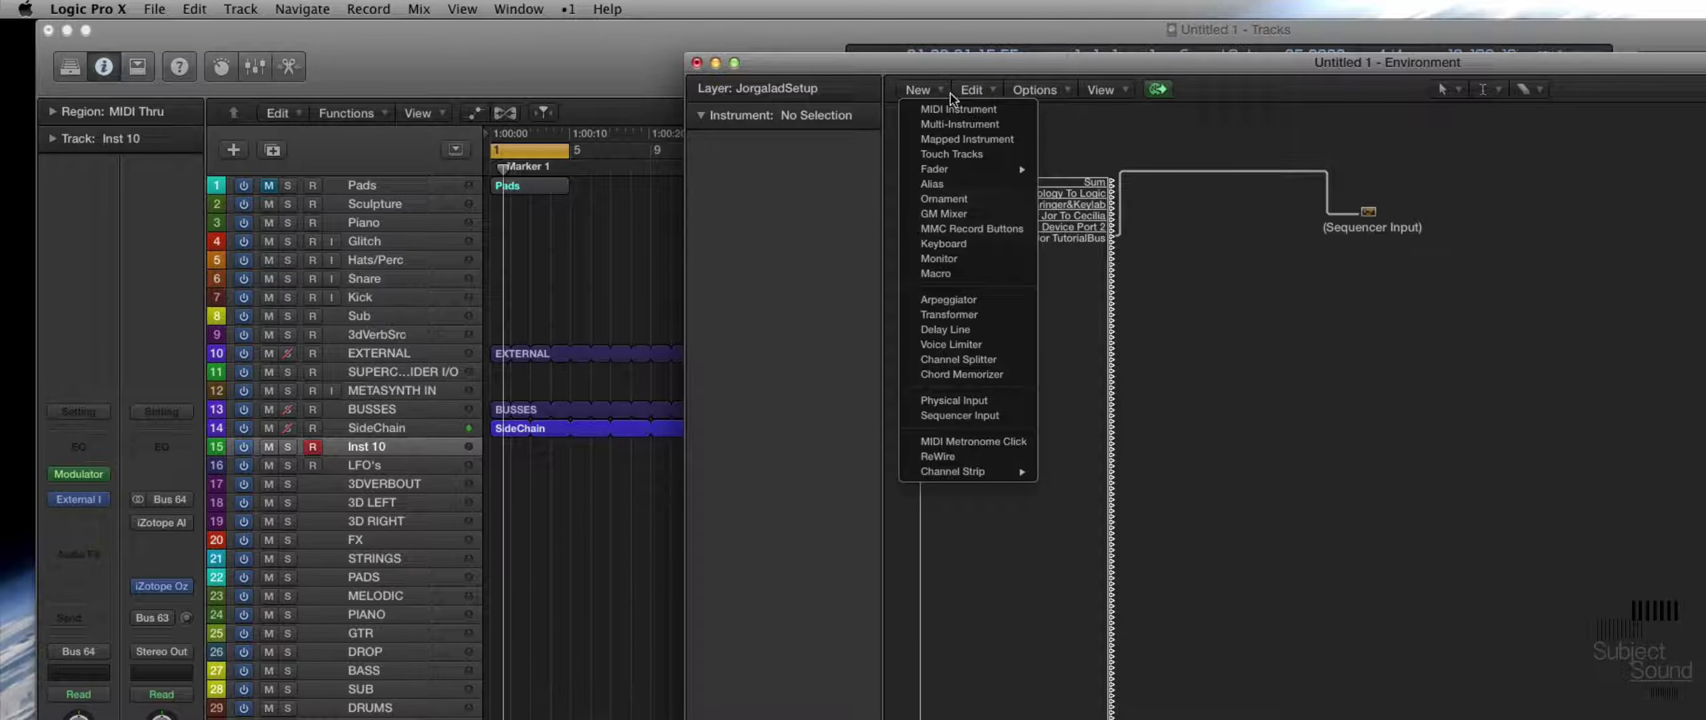
Step: Add a Monitor object and place it below the Sequencer Input
{"action": "left_click", "coordinate": [1003, 259]}
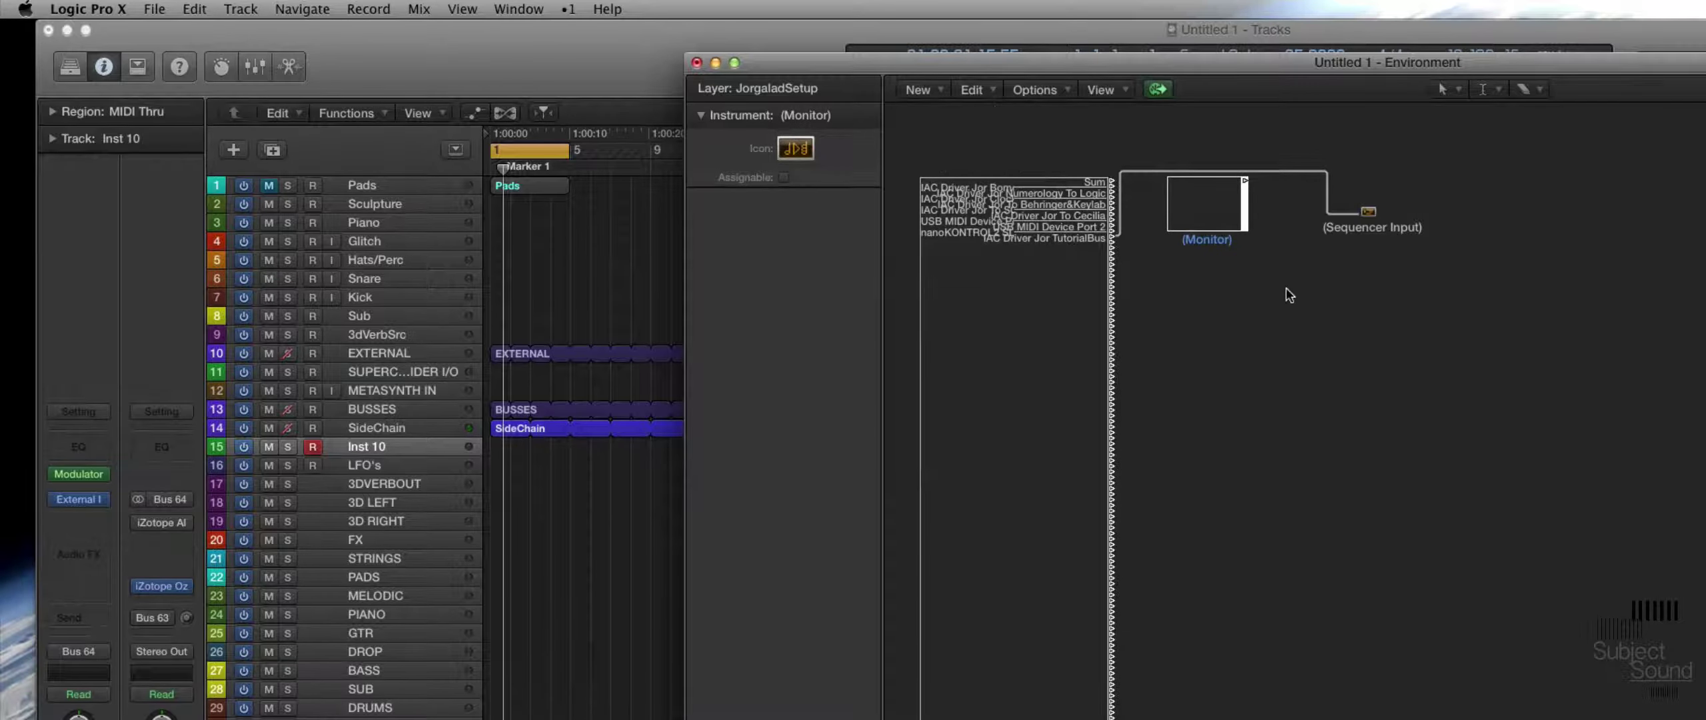
{"action": "left_click_drag", "start_coordinate": [1280, 318], "coordinate": [1370, 343]}
{"action": "left_click", "coordinate": [1380, 213]}
{"action": "left_click_drag", "start_coordinate": [1394, 221], "coordinate": [1431, 230]}
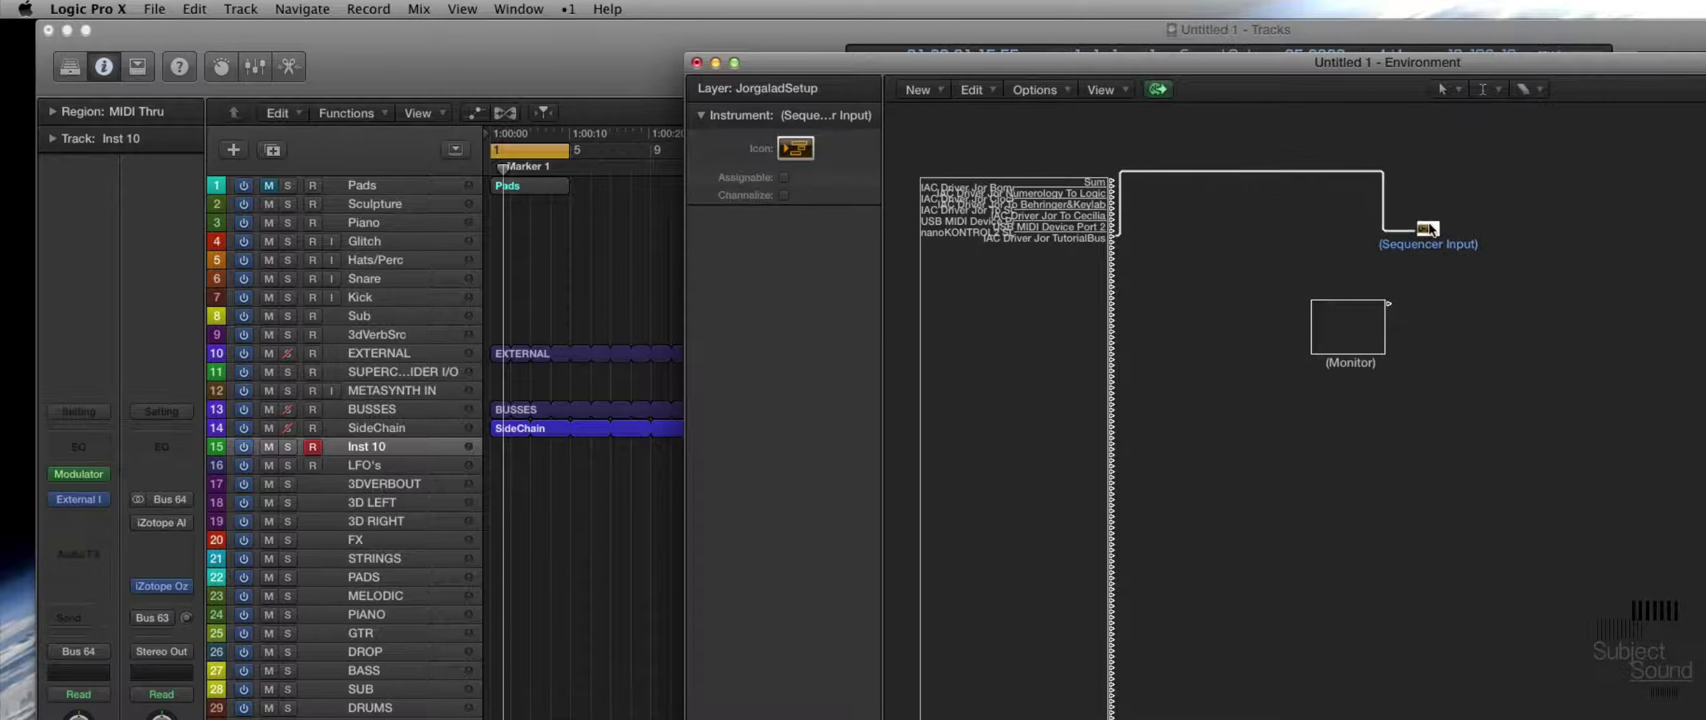
Step: Erase the old cable into the Sequencer Input with the Eraser Tool
{"action": "key", "text": "Escape"}
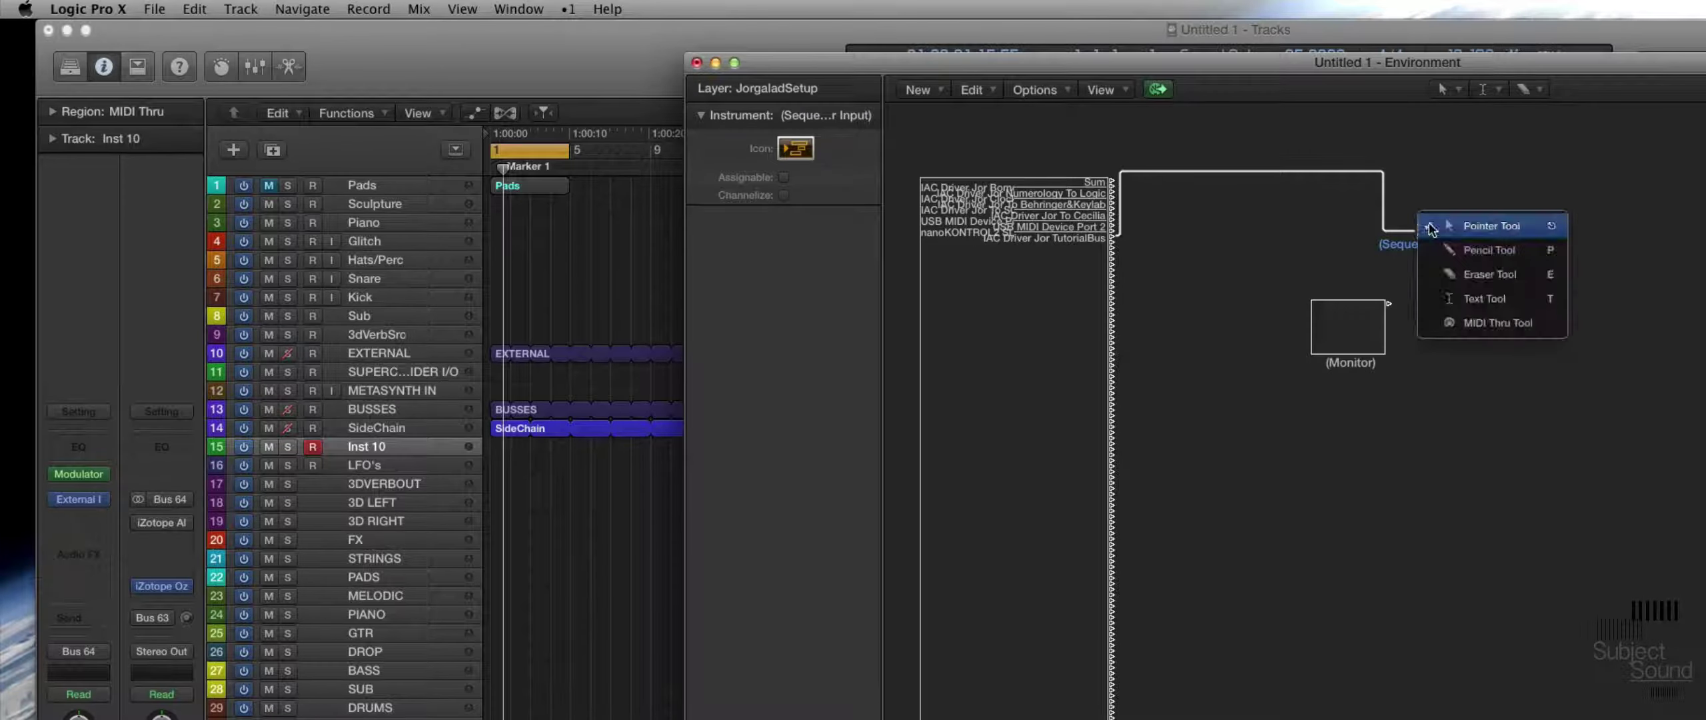
{"action": "left_click", "coordinate": [1474, 275]}
{"action": "left_click", "coordinate": [1241, 171]}
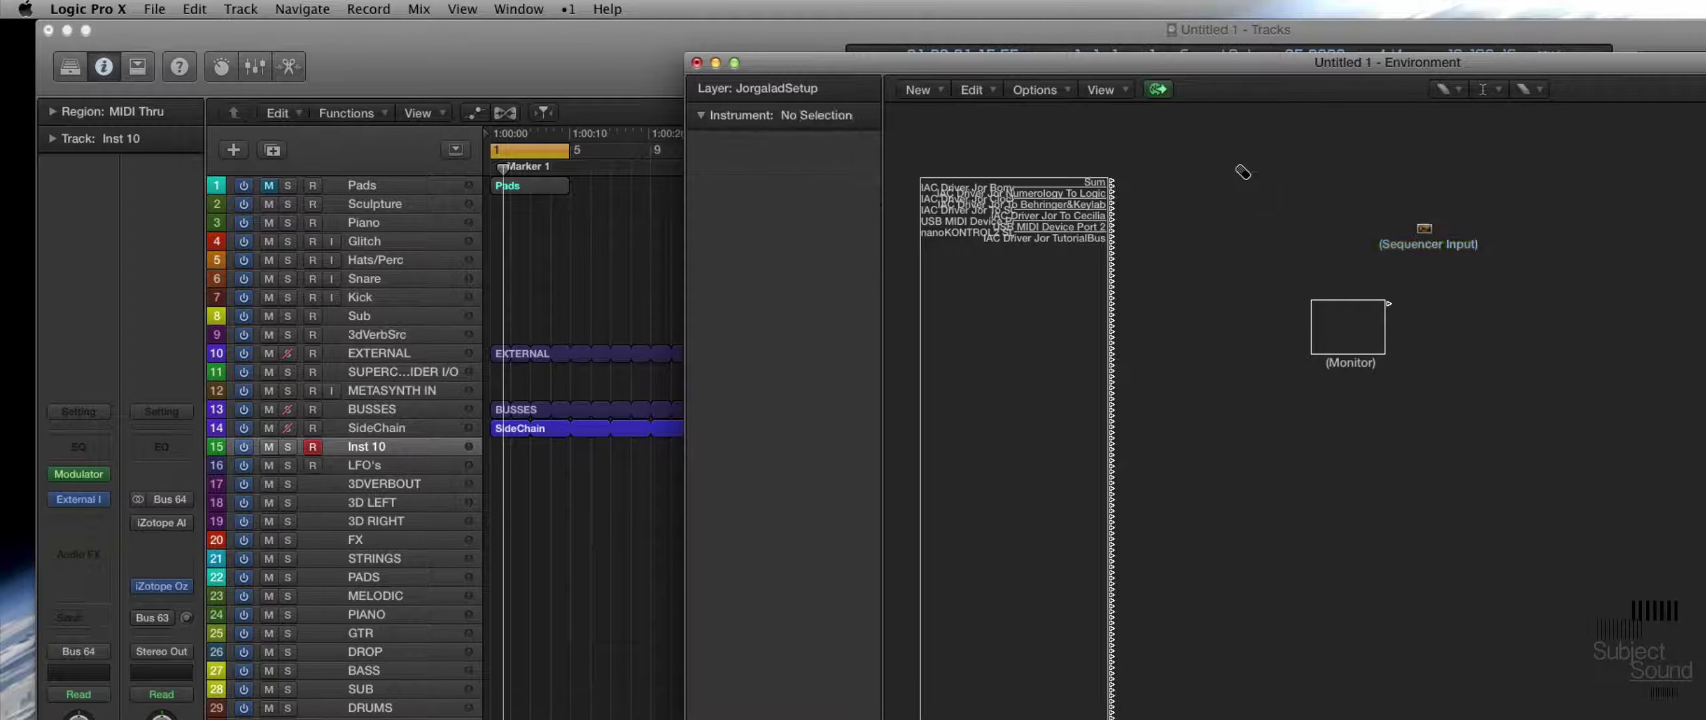
Step: Cable Physical Input into the Monitor and the Monitor's output into Sequencer Input
{"action": "left_click_drag", "start_coordinate": [1114, 242], "coordinate": [1353, 333]}
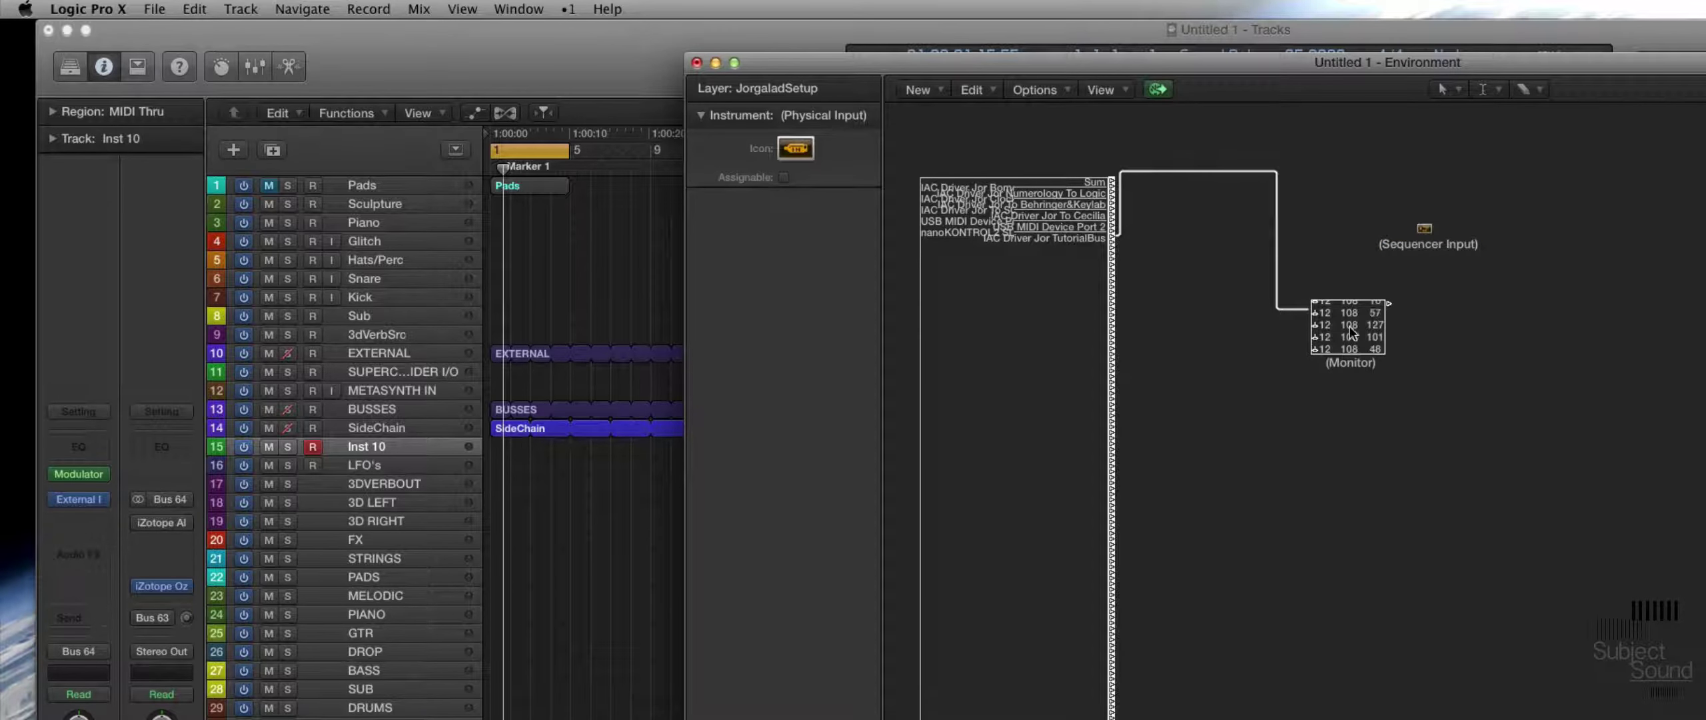
{"action": "left_click", "coordinate": [1357, 371]}
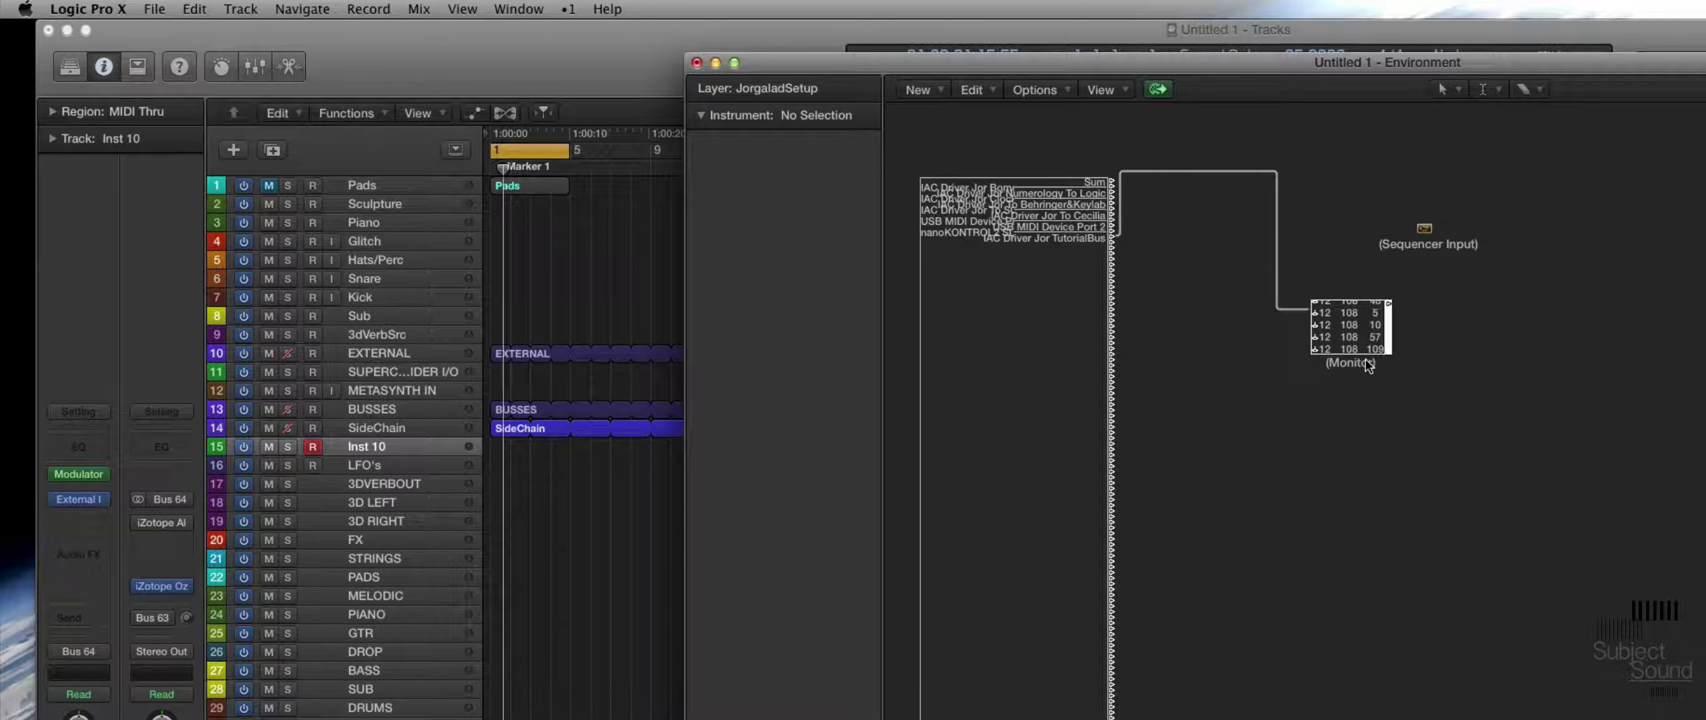
{"action": "left_click_drag", "start_coordinate": [1368, 365], "coordinate": [1312, 281]}
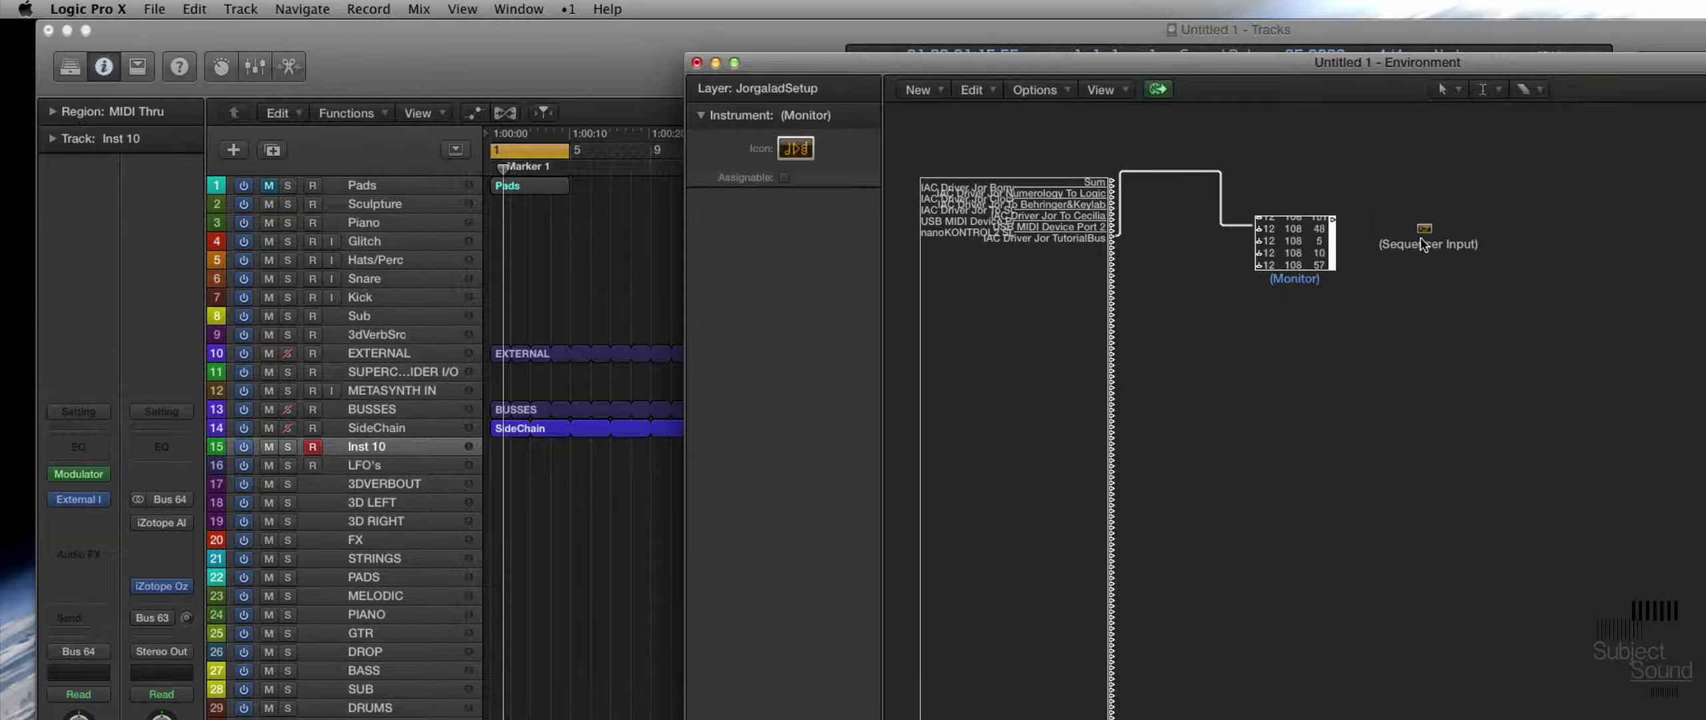
{"action": "left_click_drag", "start_coordinate": [1428, 231], "coordinate": [1513, 259]}
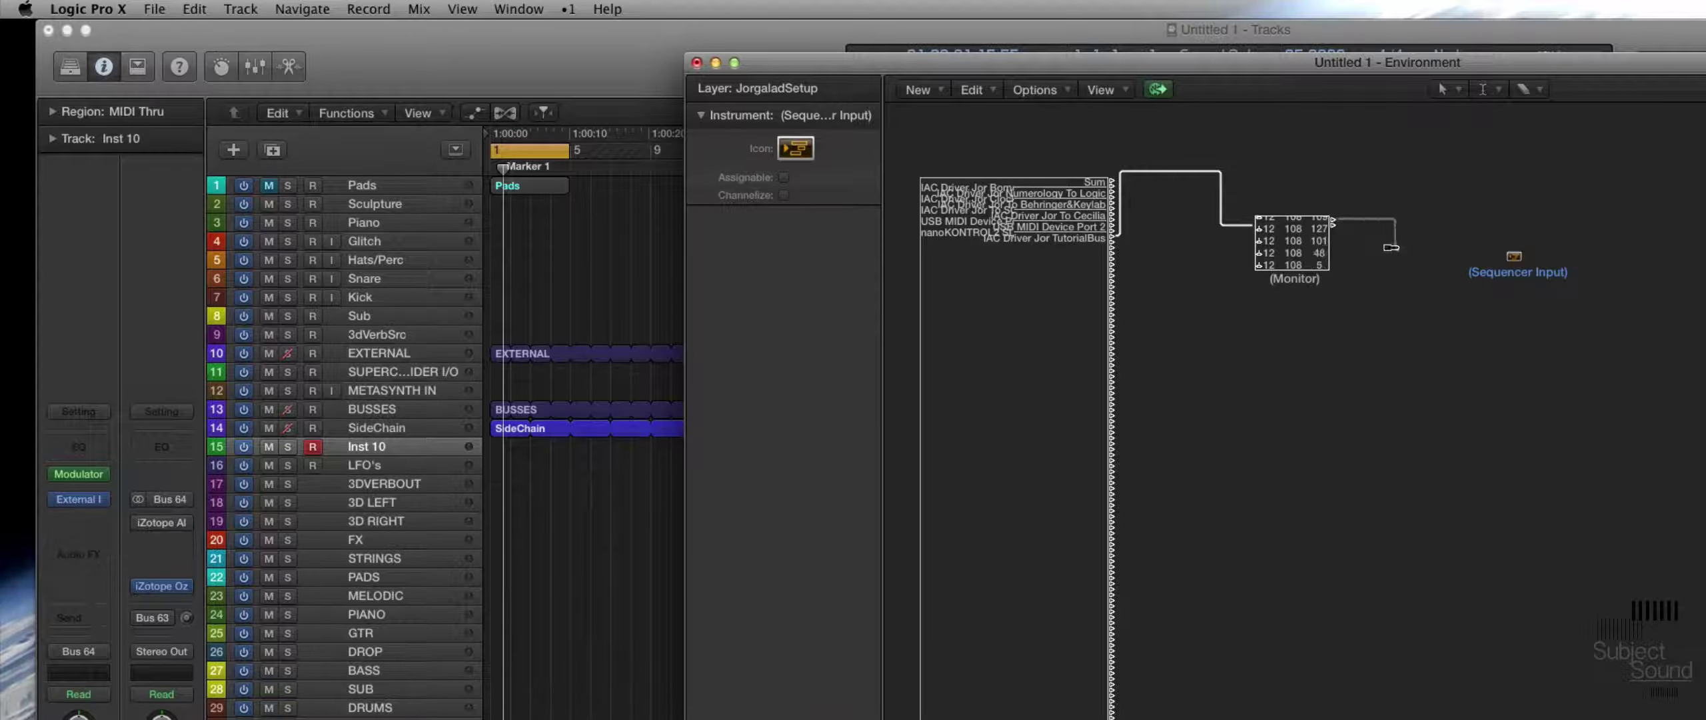
{"action": "left_click_drag", "start_coordinate": [1391, 247], "coordinate": [1512, 258]}
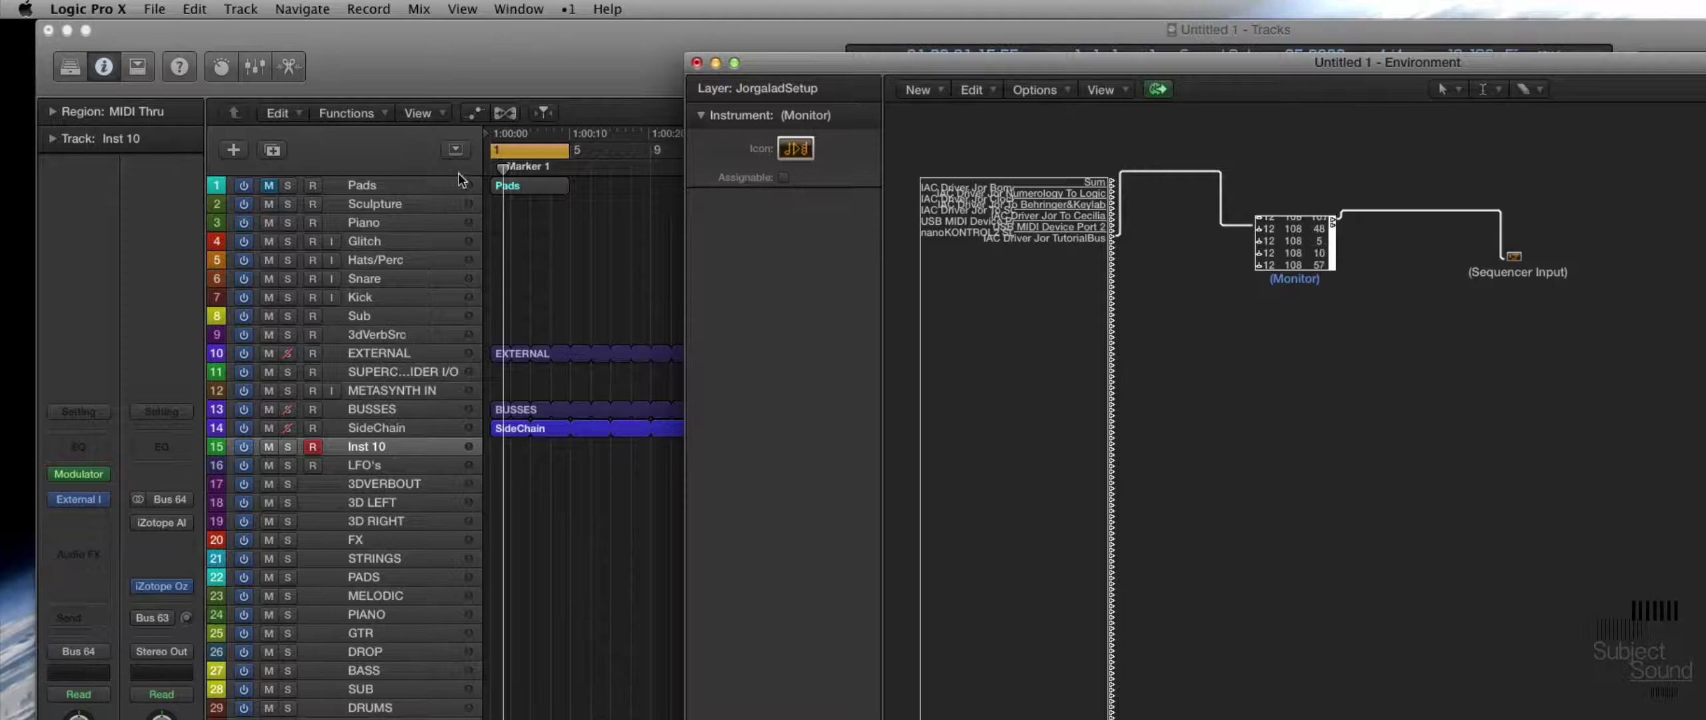
Step: Select the Pads track, close the Environment, open the Pads region and restart playback
{"action": "left_click", "coordinate": [438, 185]}
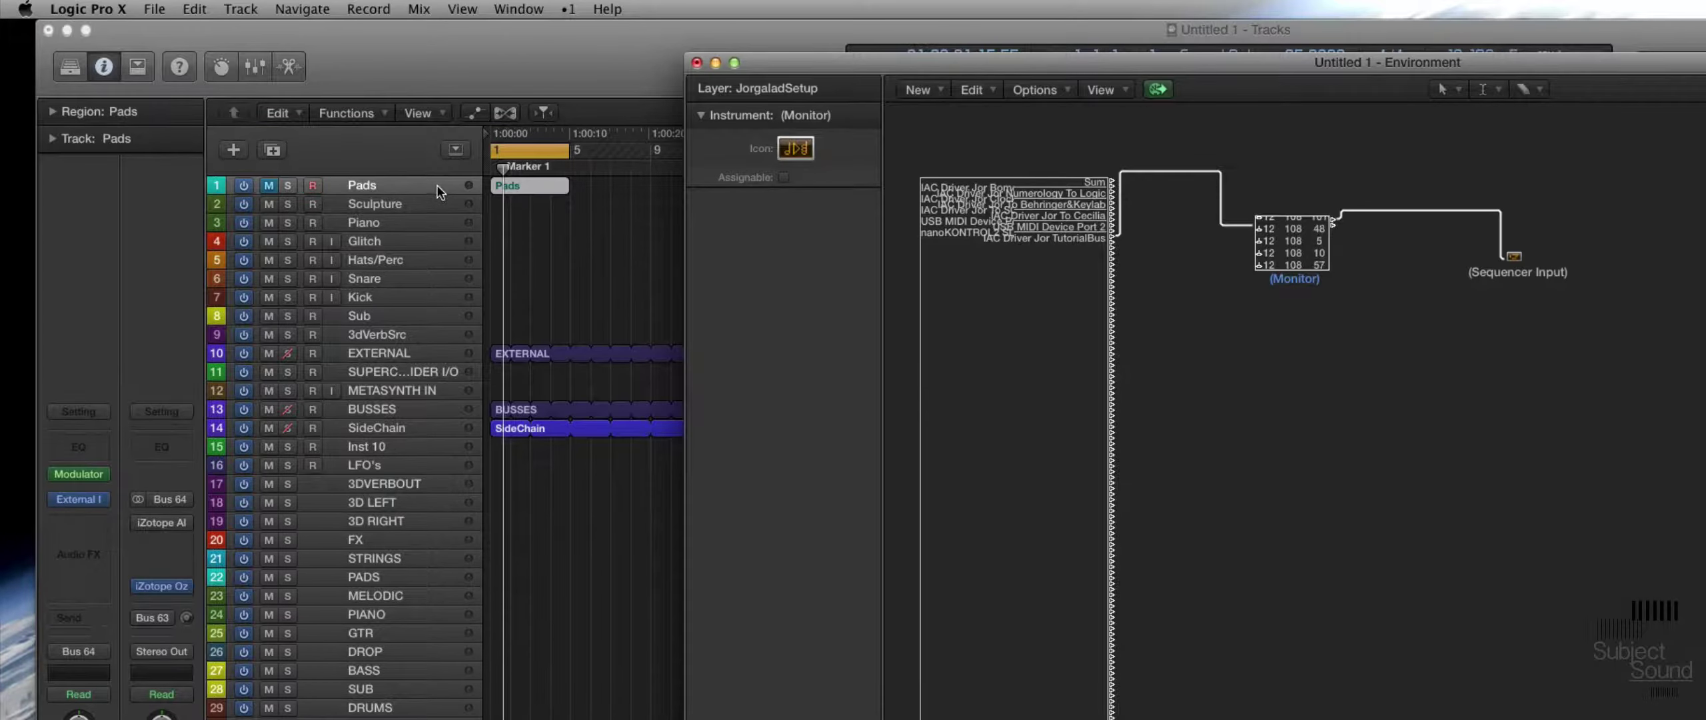
{"action": "key", "text": "super+w"}
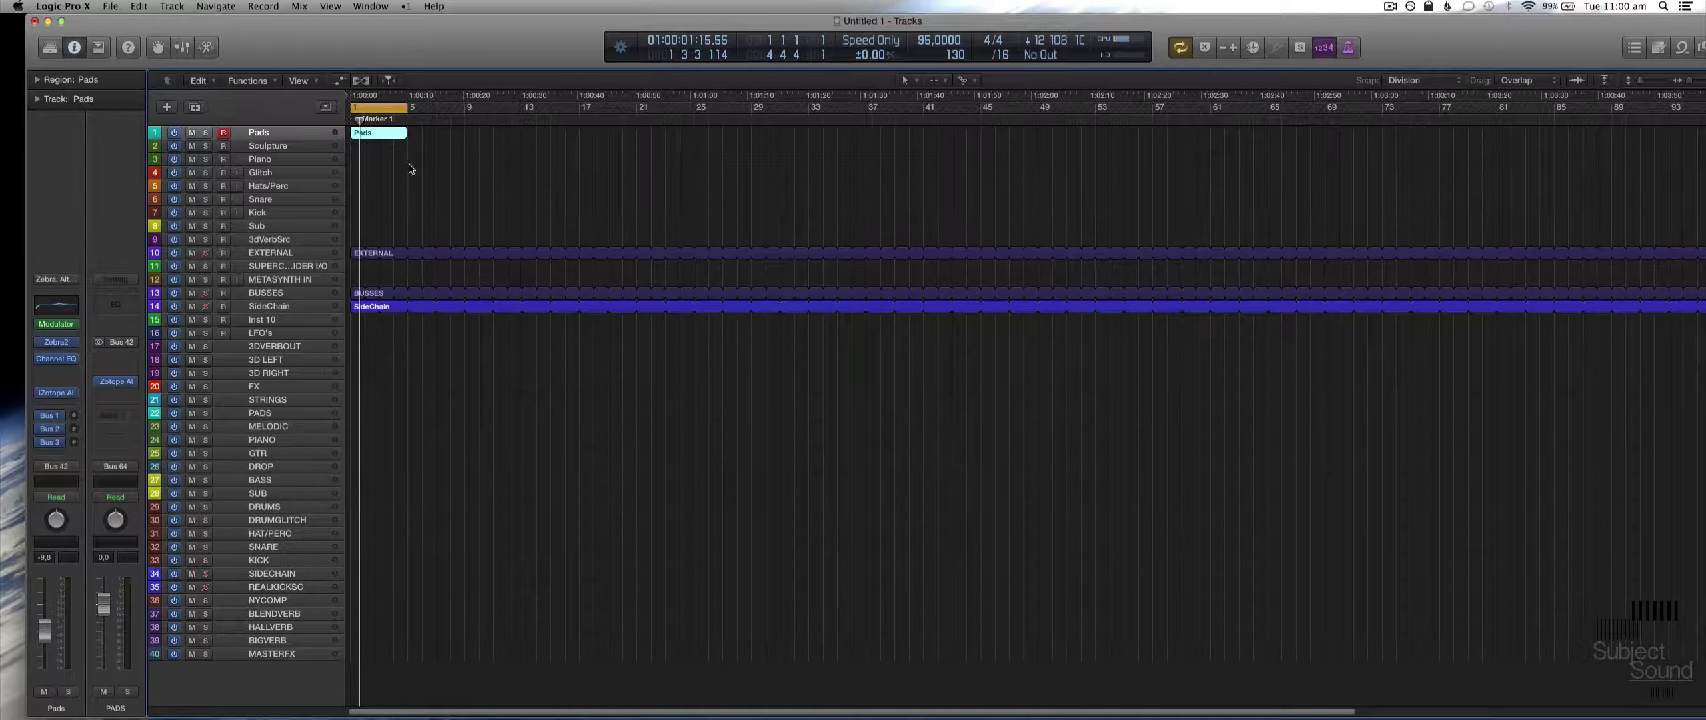
{"action": "double_click", "coordinate": [374, 134]}
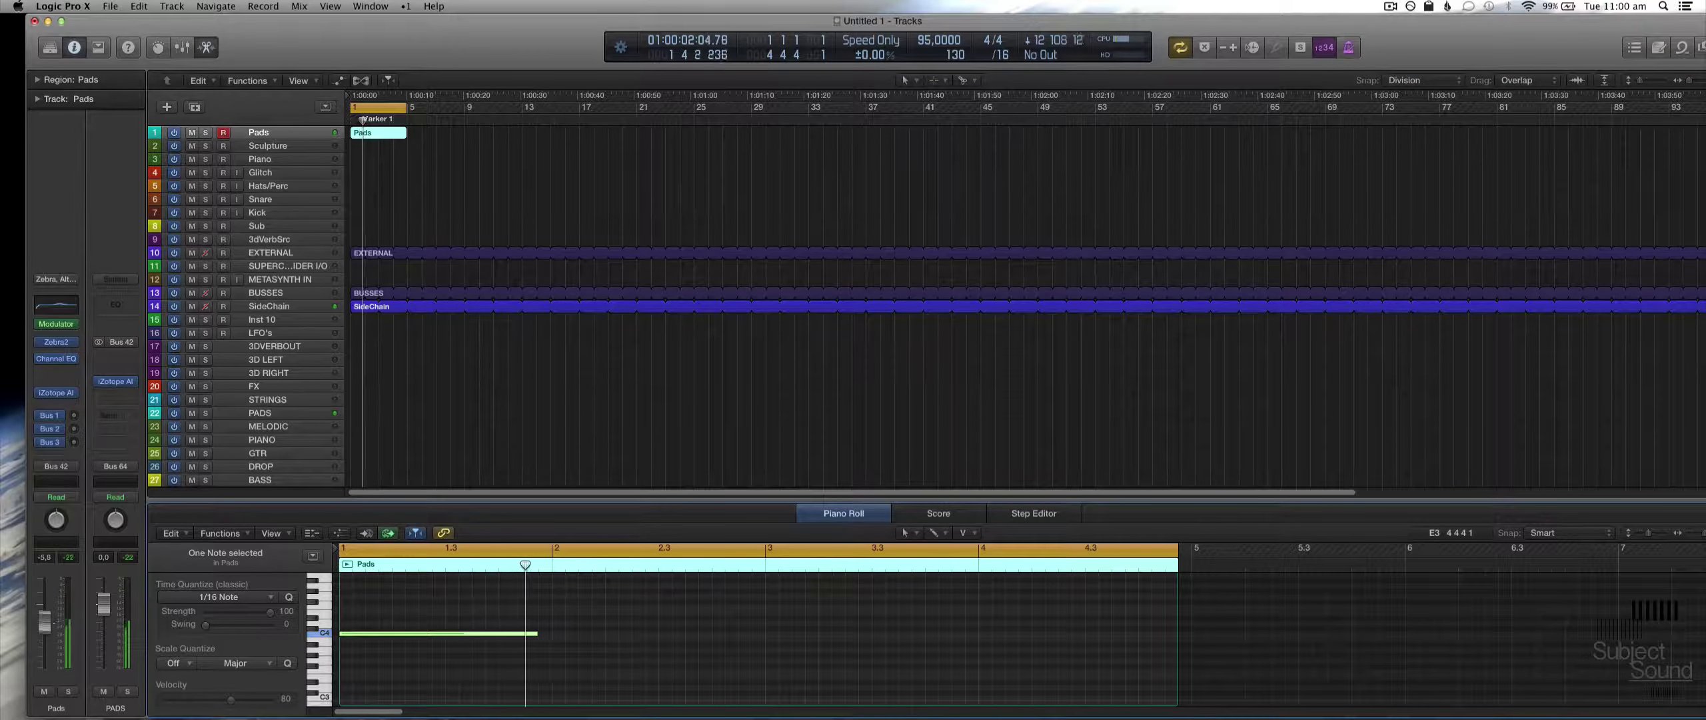
{"action": "key", "text": "Return"}
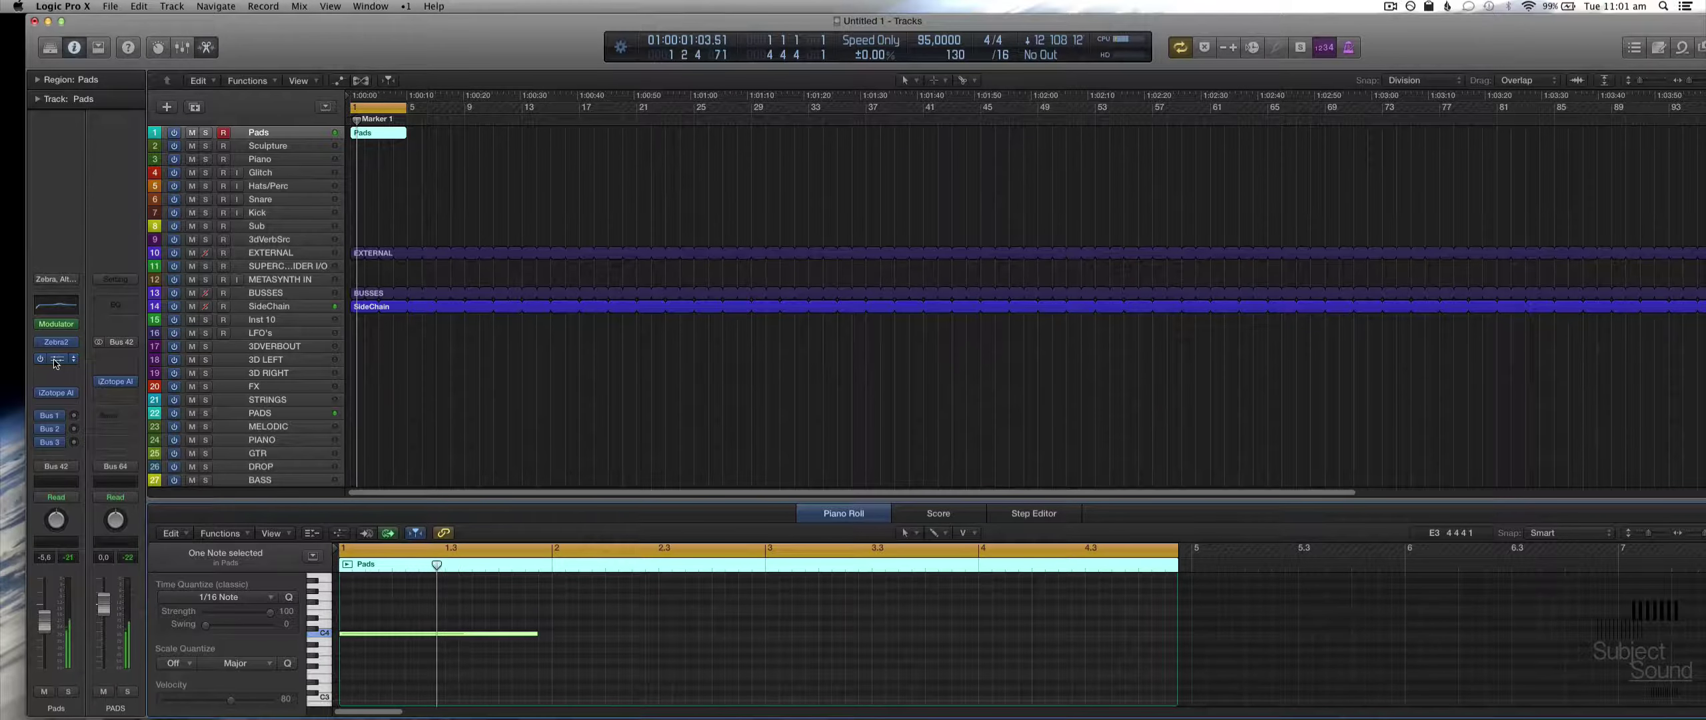
Step: In the Pads Channel EQ, move band 5 frequency to 1380 Hz and learn its controller
{"action": "left_click", "coordinate": [57, 360]}
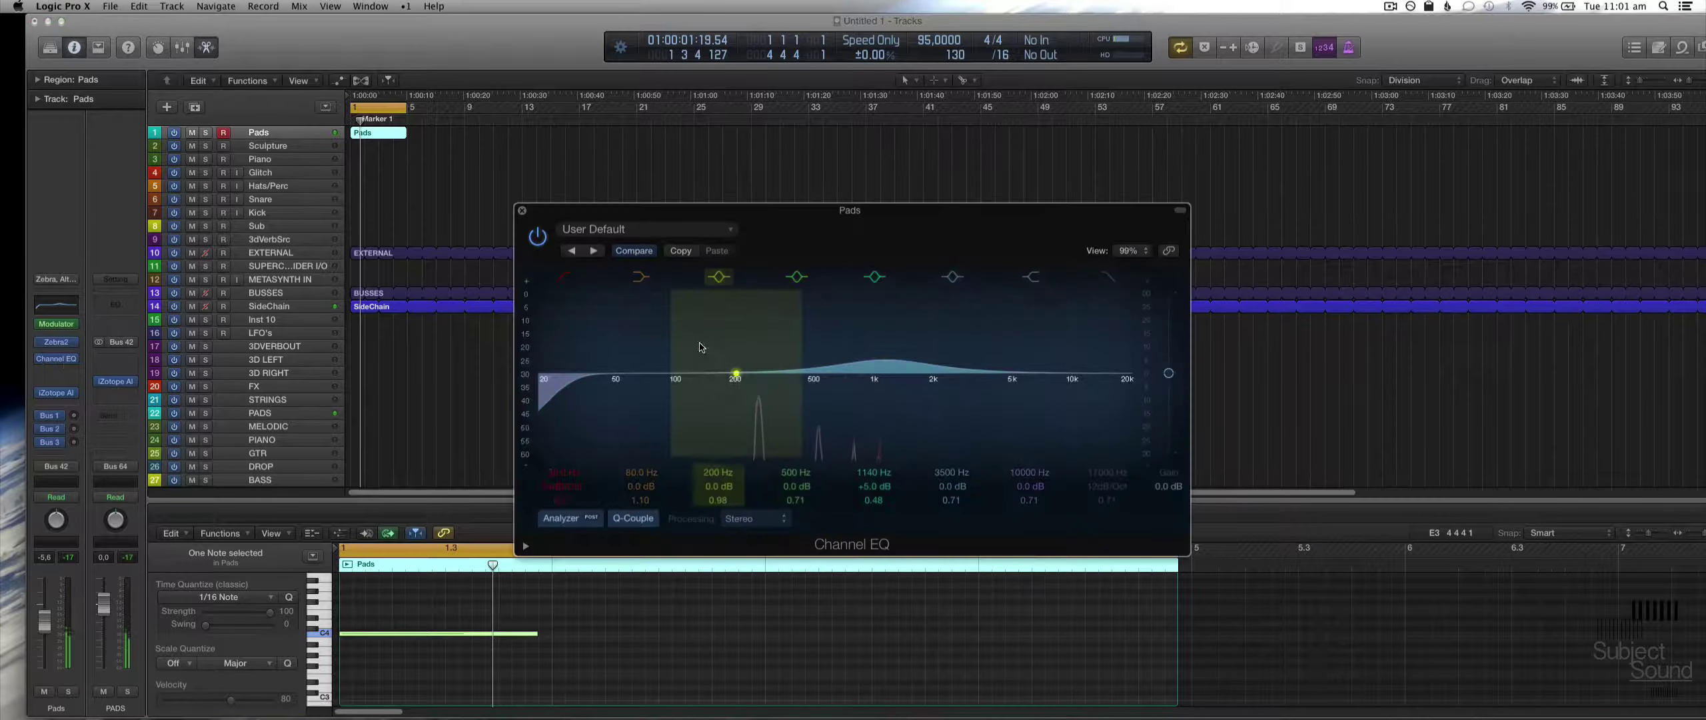
{"action": "left_click_drag", "start_coordinate": [917, 235], "coordinate": [897, 196]}
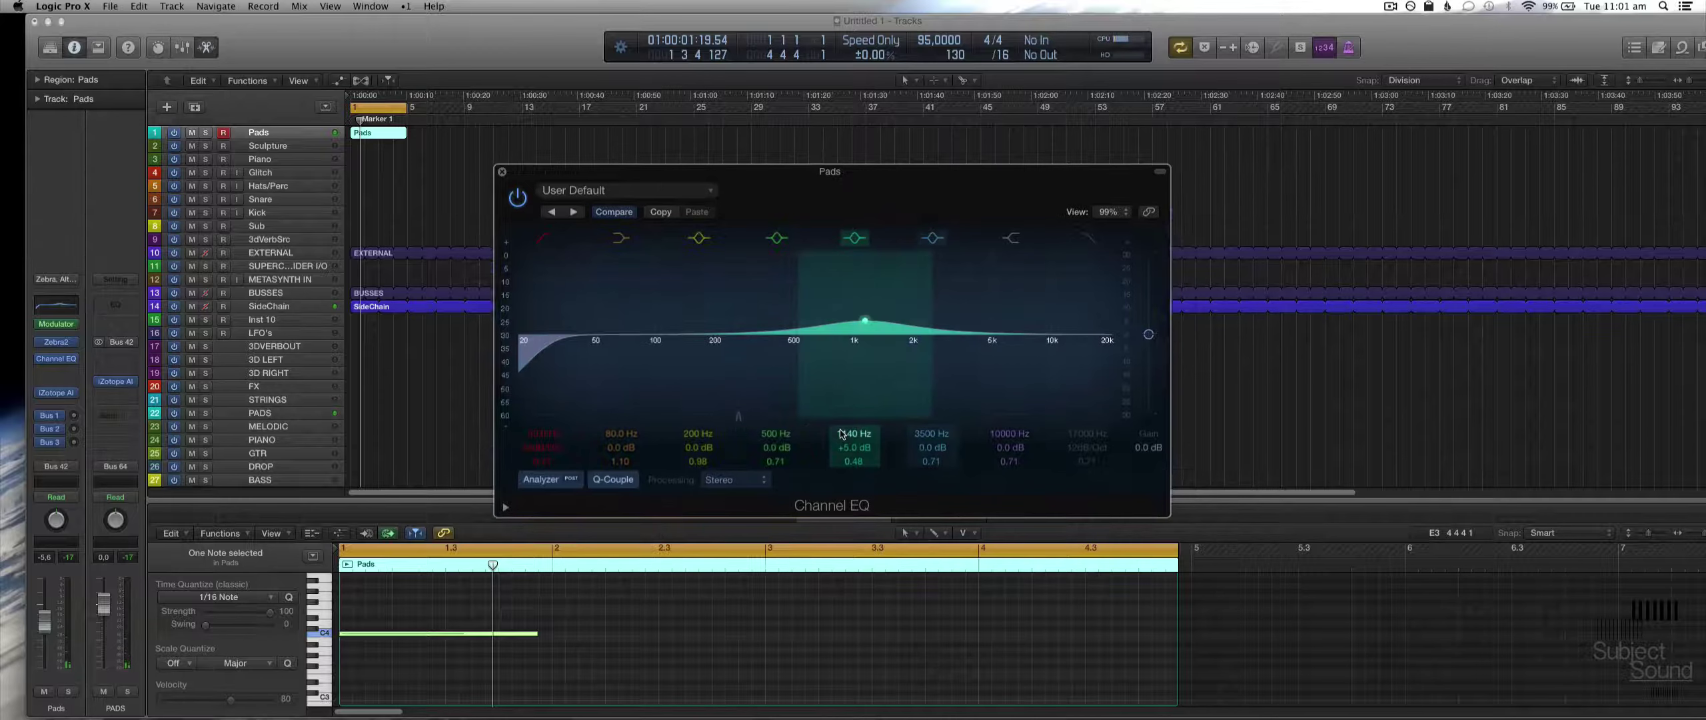
{"action": "left_click_drag", "start_coordinate": [849, 435], "coordinate": [841, 436]}
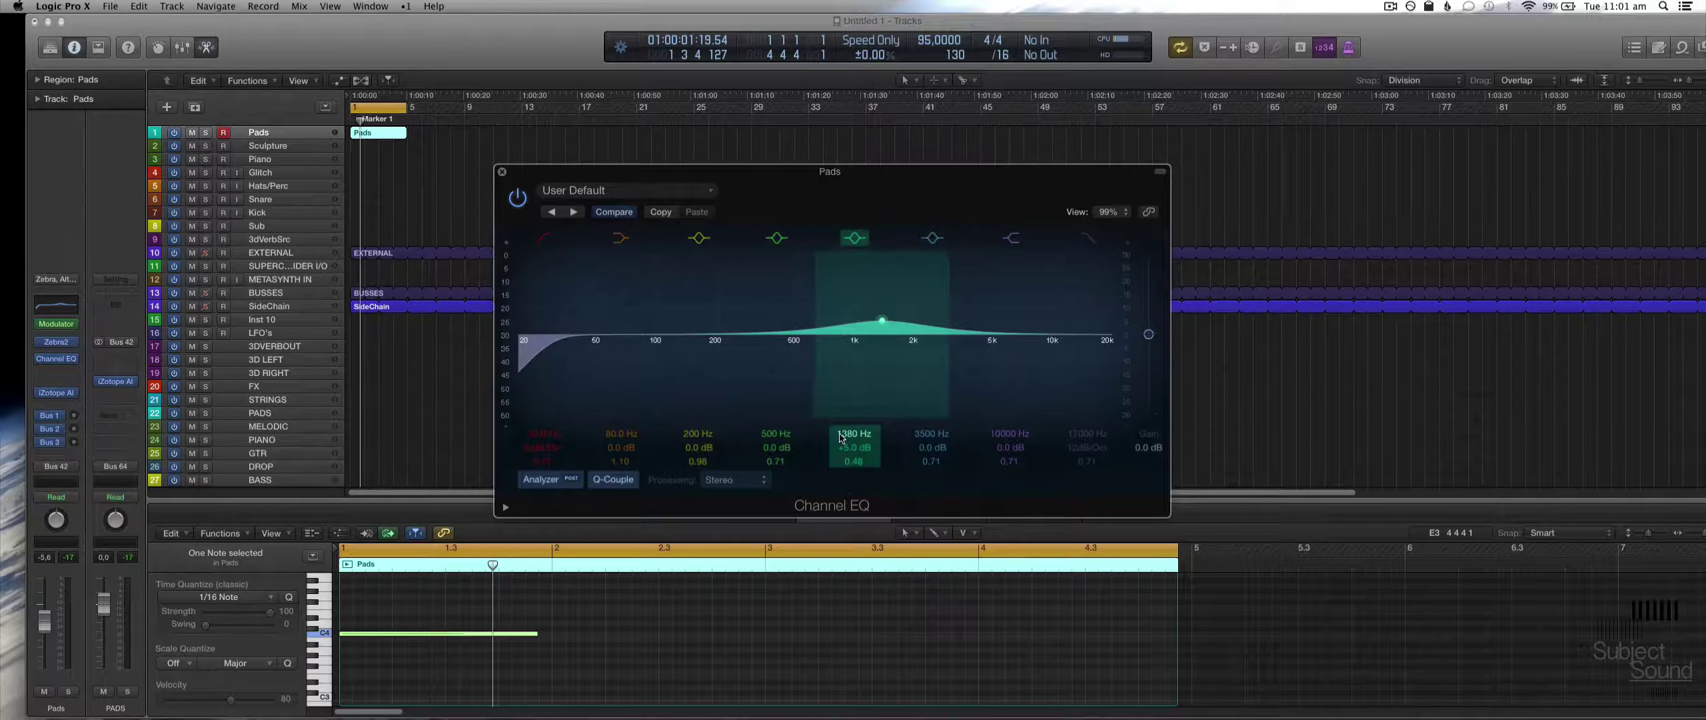
{"action": "key", "text": "super+l"}
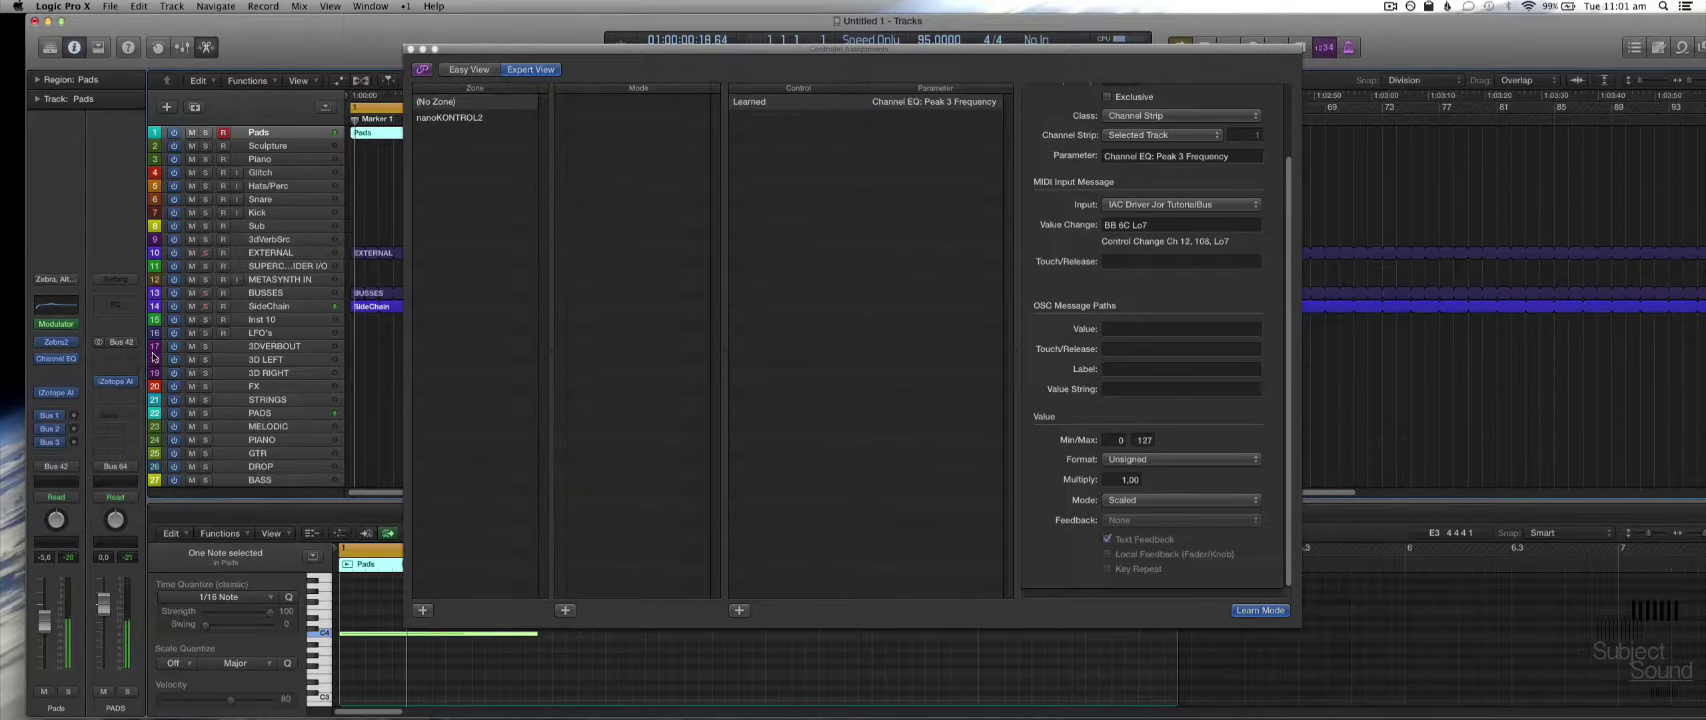
Step: Close Controller Assignments and shorten the cycle range to end around bar 3
{"action": "left_click", "coordinate": [412, 50]}
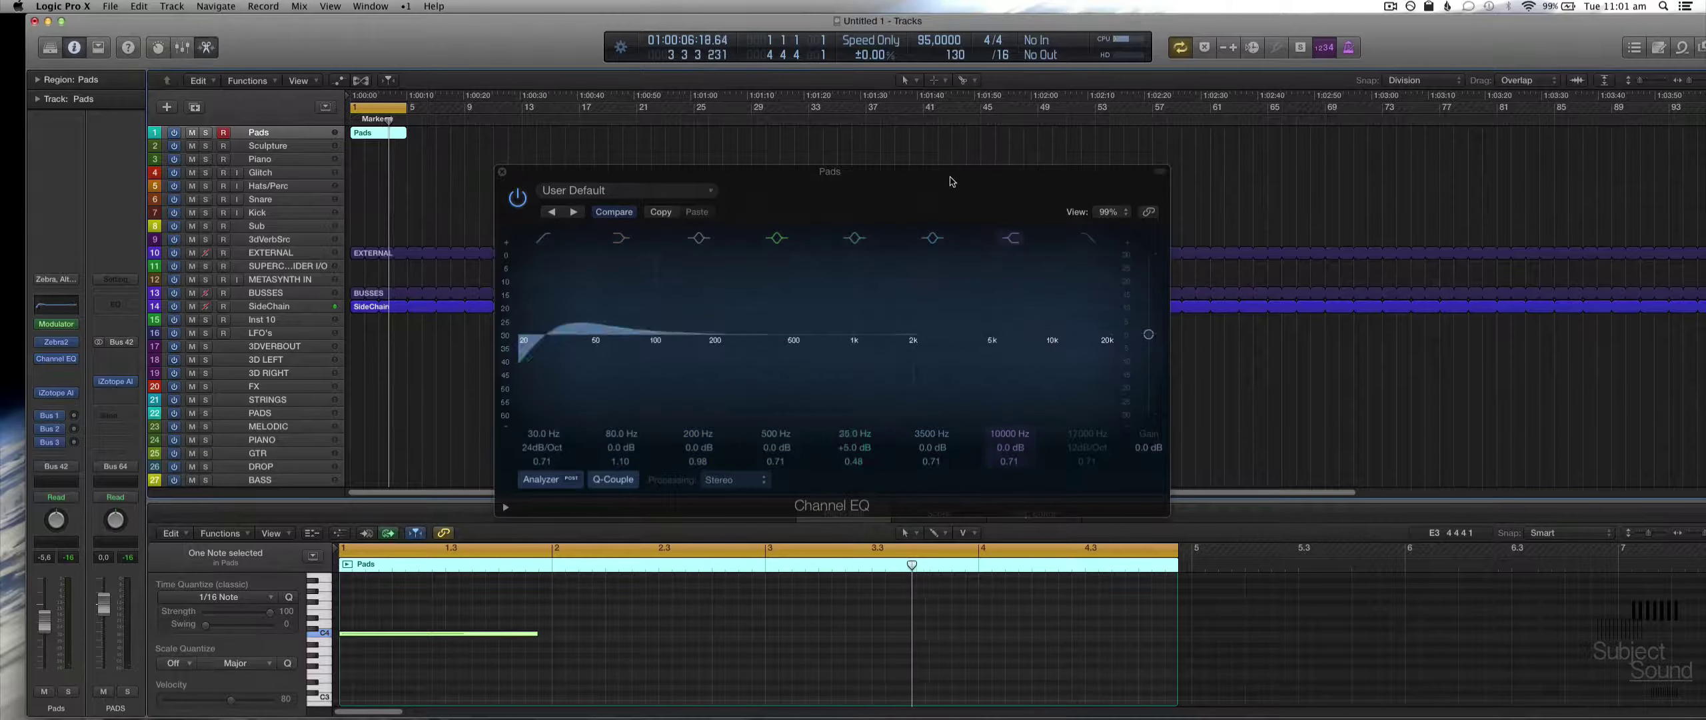
{"action": "left_click_drag", "start_coordinate": [951, 181], "coordinate": [1026, 154]}
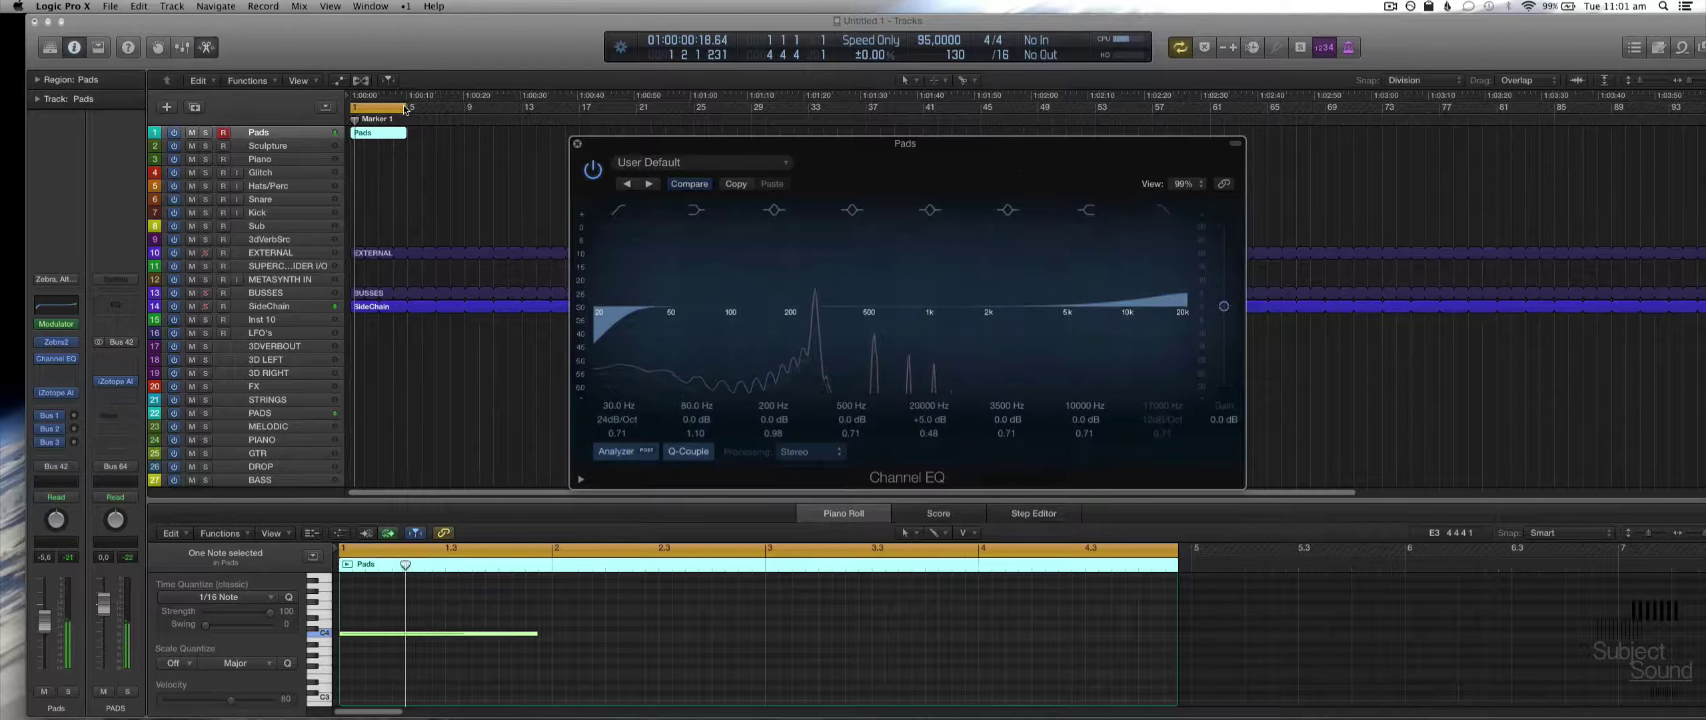
{"action": "left_click_drag", "start_coordinate": [404, 109], "coordinate": [385, 108]}
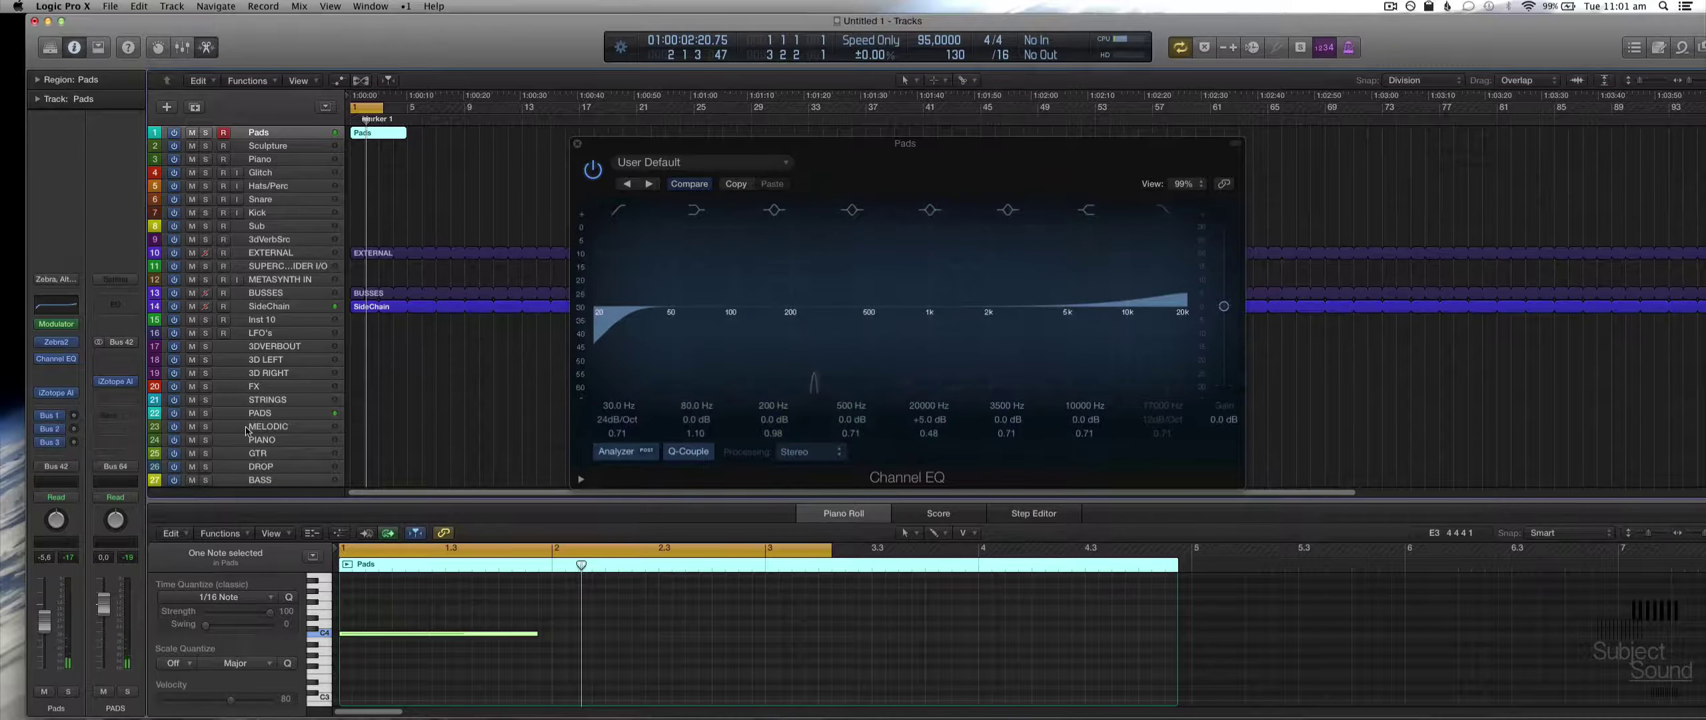
Step: Select the Inst 10 track
{"action": "scroll", "coordinate": [288, 412], "scroll_direction": "down", "scroll_amount": 2}
{"action": "scroll", "coordinate": [308, 422], "scroll_direction": "down", "scroll_amount": 2}
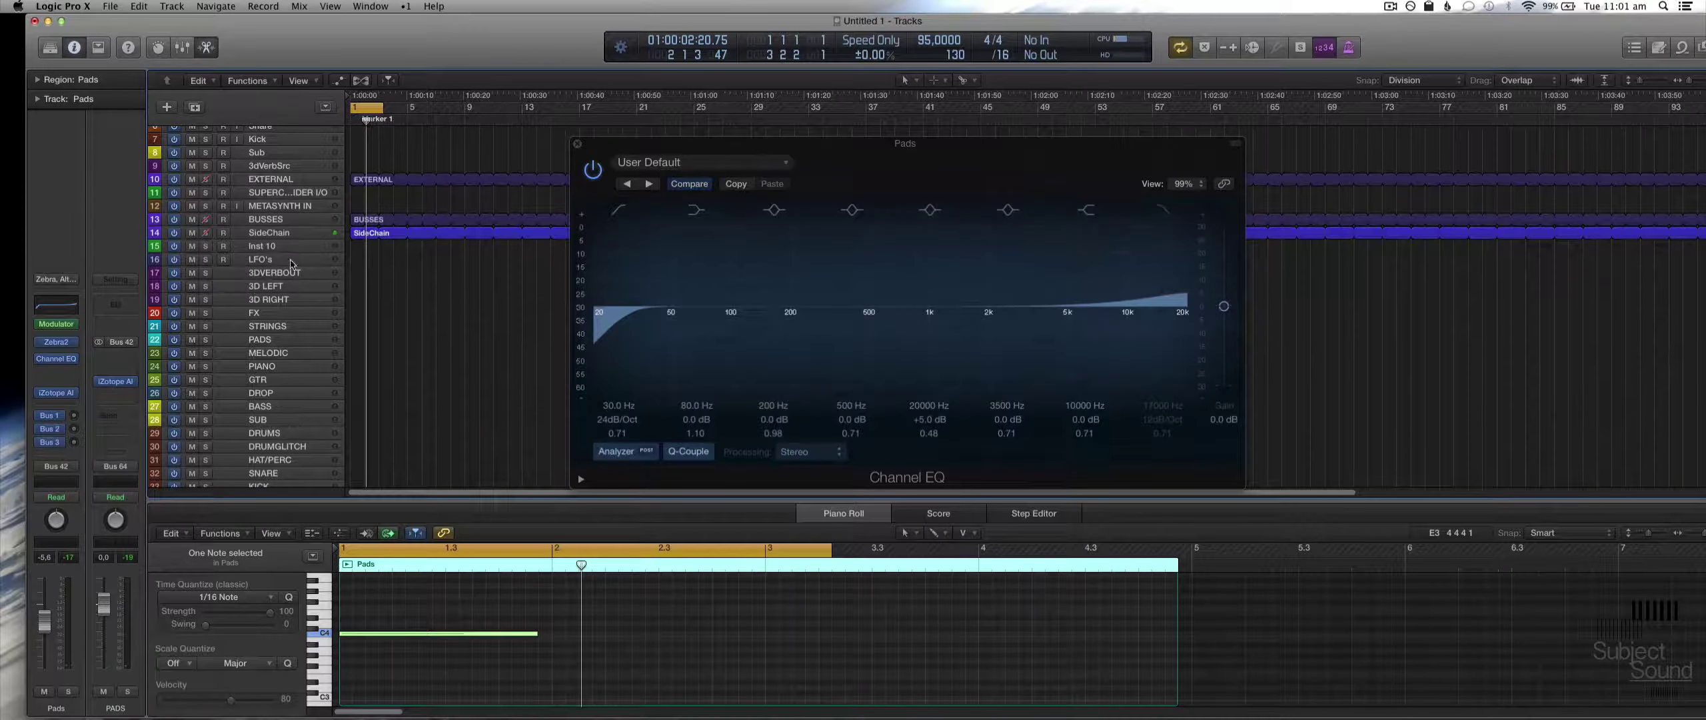
{"action": "left_click", "coordinate": [283, 251]}
{"action": "scroll", "coordinate": [285, 252], "scroll_direction": "up", "scroll_amount": 4}
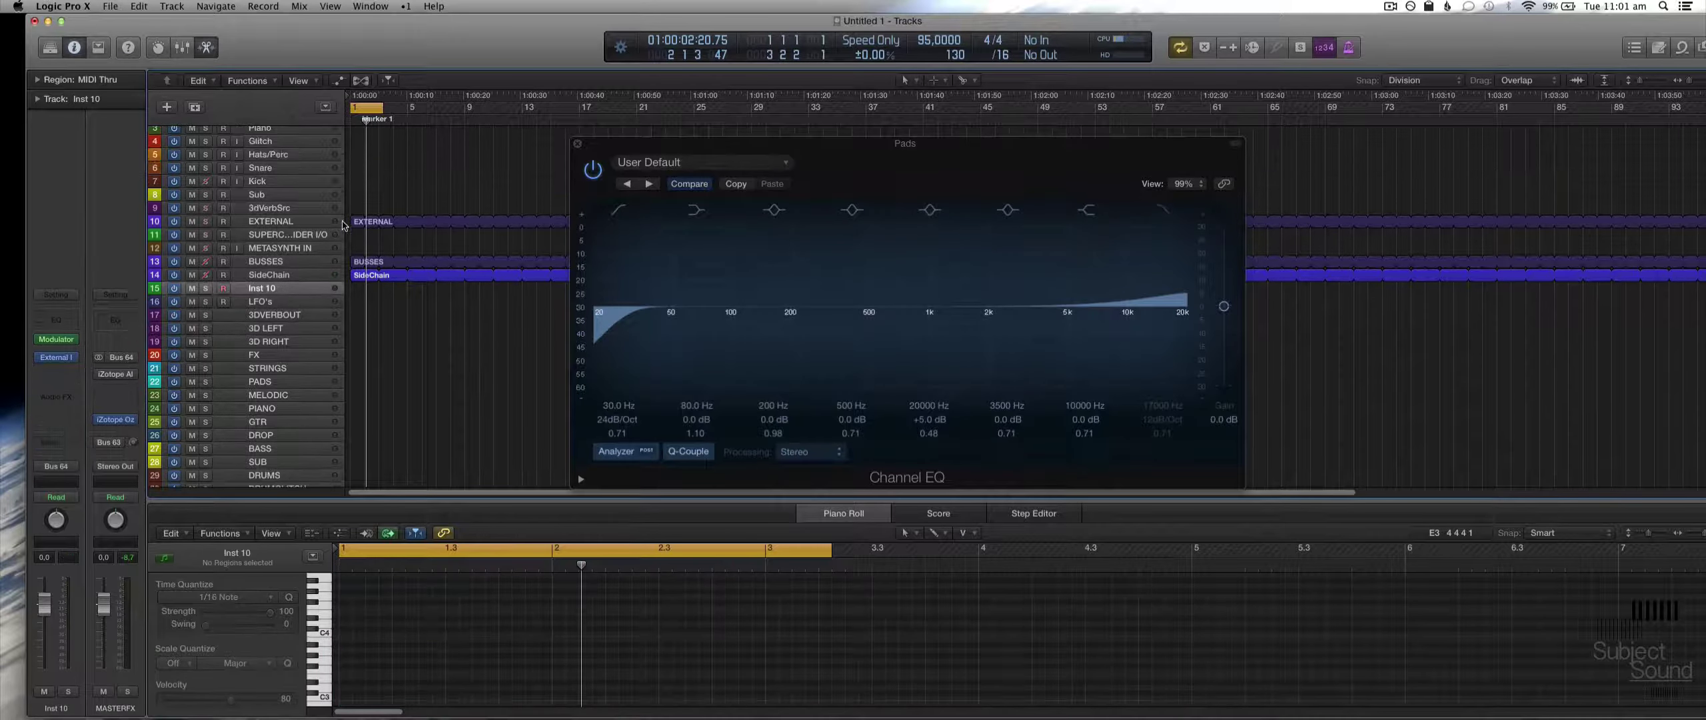
Step: Open the Inst 10 Modulator and arrange it beside the Pads Channel EQ window
{"action": "left_click", "coordinate": [58, 340]}
{"action": "left_click_drag", "start_coordinate": [395, 68], "coordinate": [1457, 200]}
{"action": "left_click", "coordinate": [265, 133]}
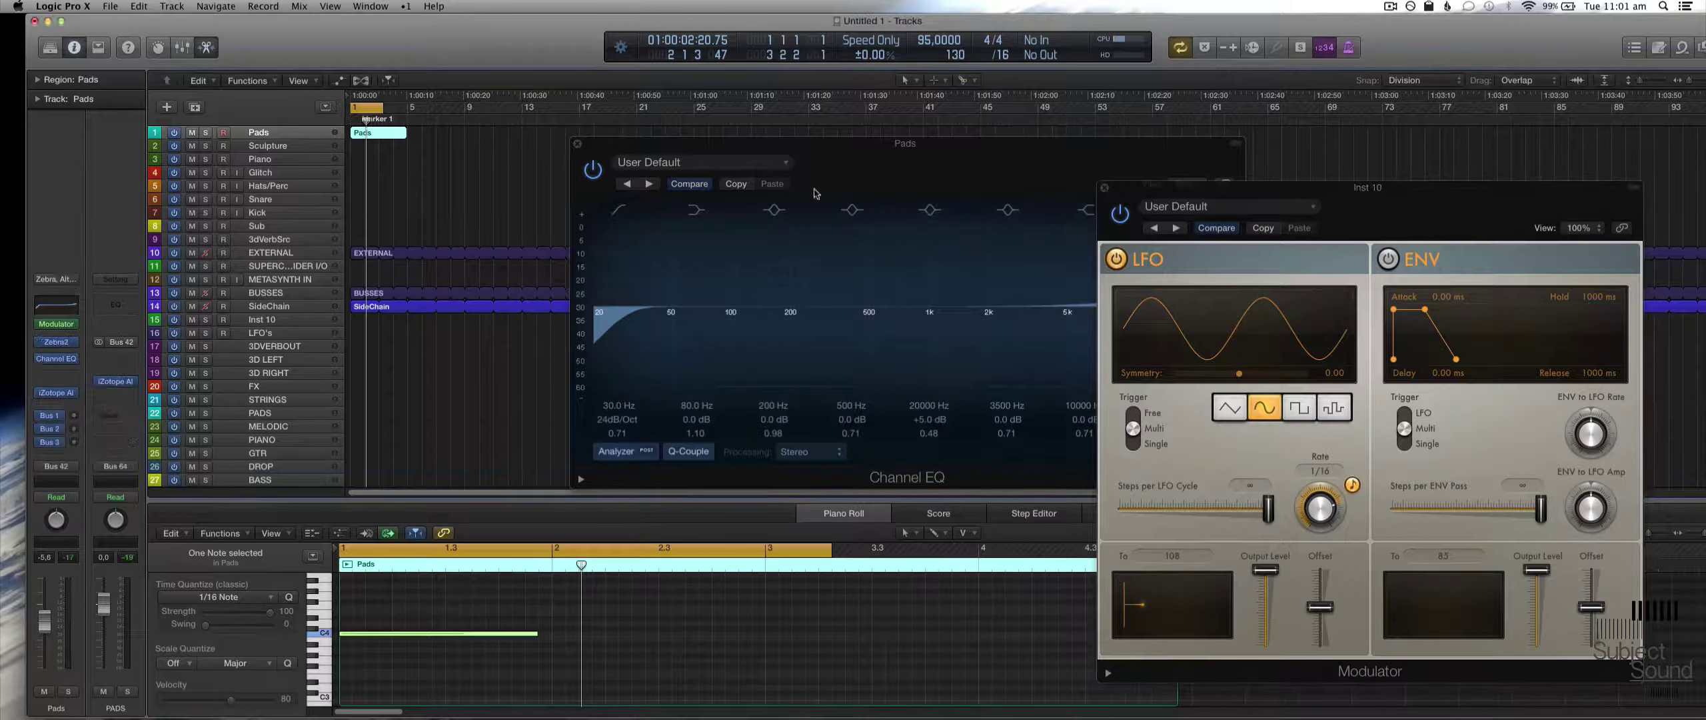
{"action": "left_click_drag", "start_coordinate": [972, 158], "coordinate": [742, 179]}
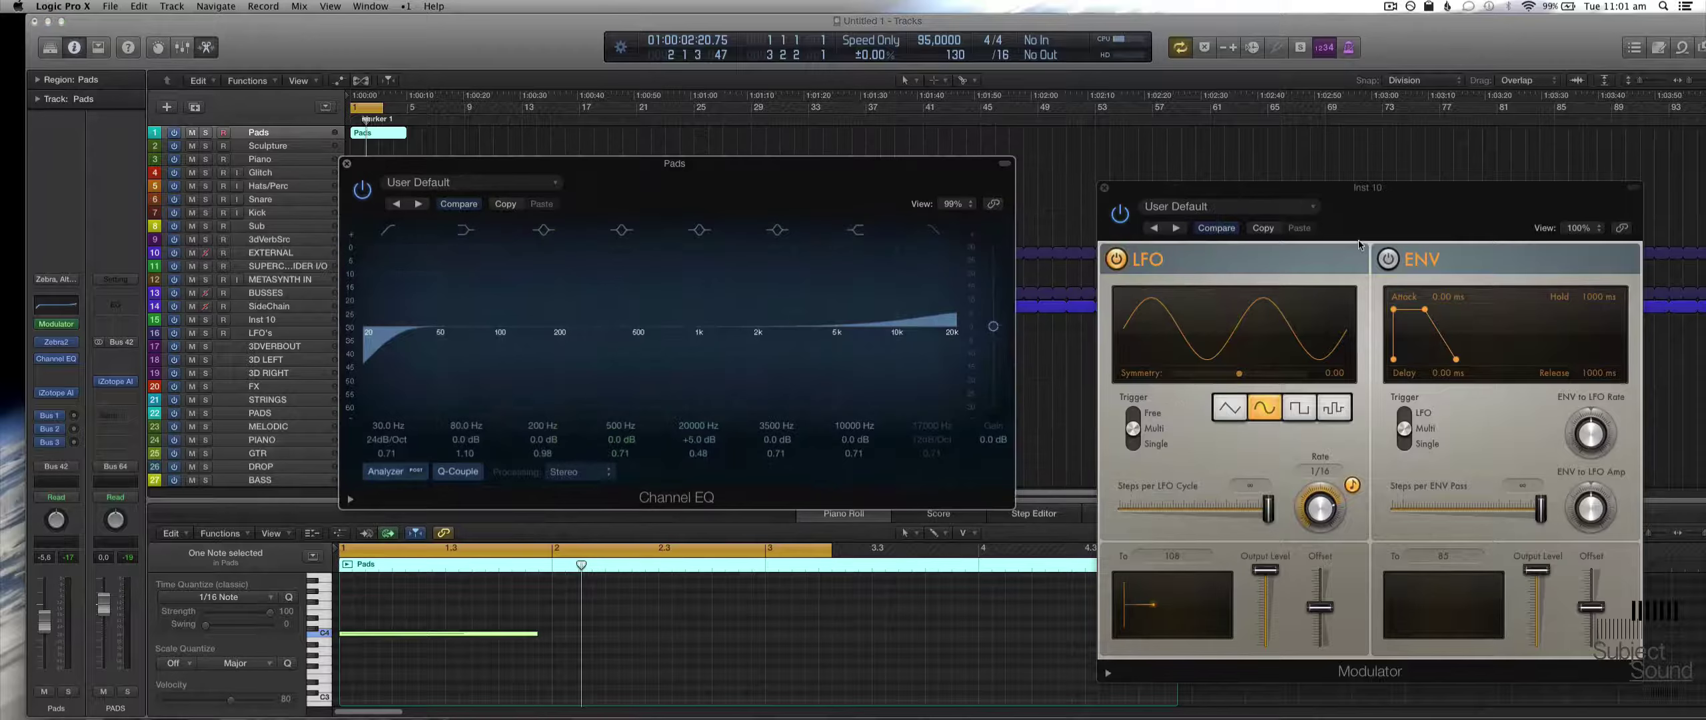
{"action": "left_click_drag", "start_coordinate": [1359, 245], "coordinate": [1324, 194]}
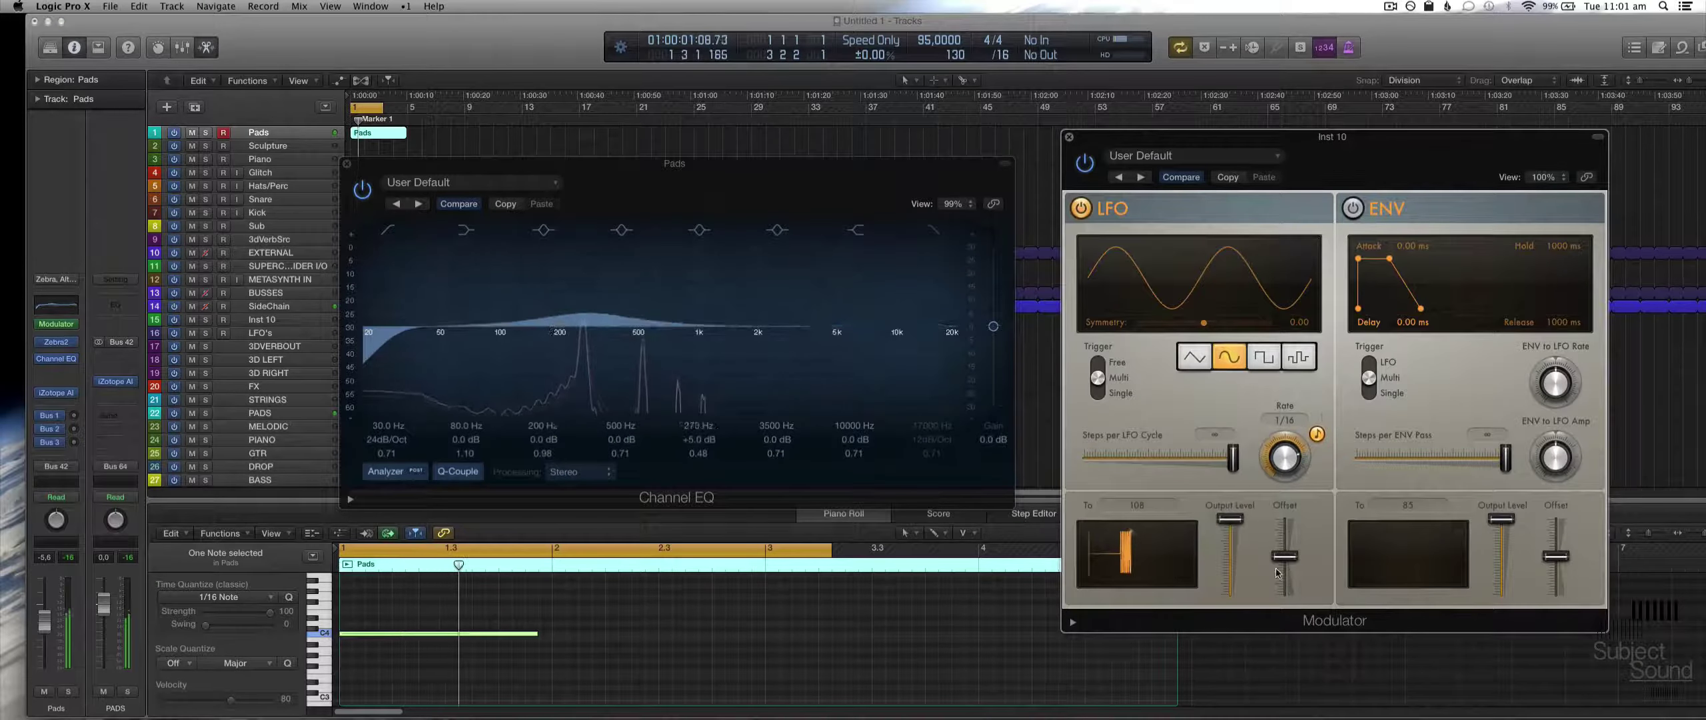
Step: Set the LFO offset to 36 and free its rate from sync at 1.20 Hz
{"action": "left_click_drag", "start_coordinate": [1277, 572], "coordinate": [1237, 603]}
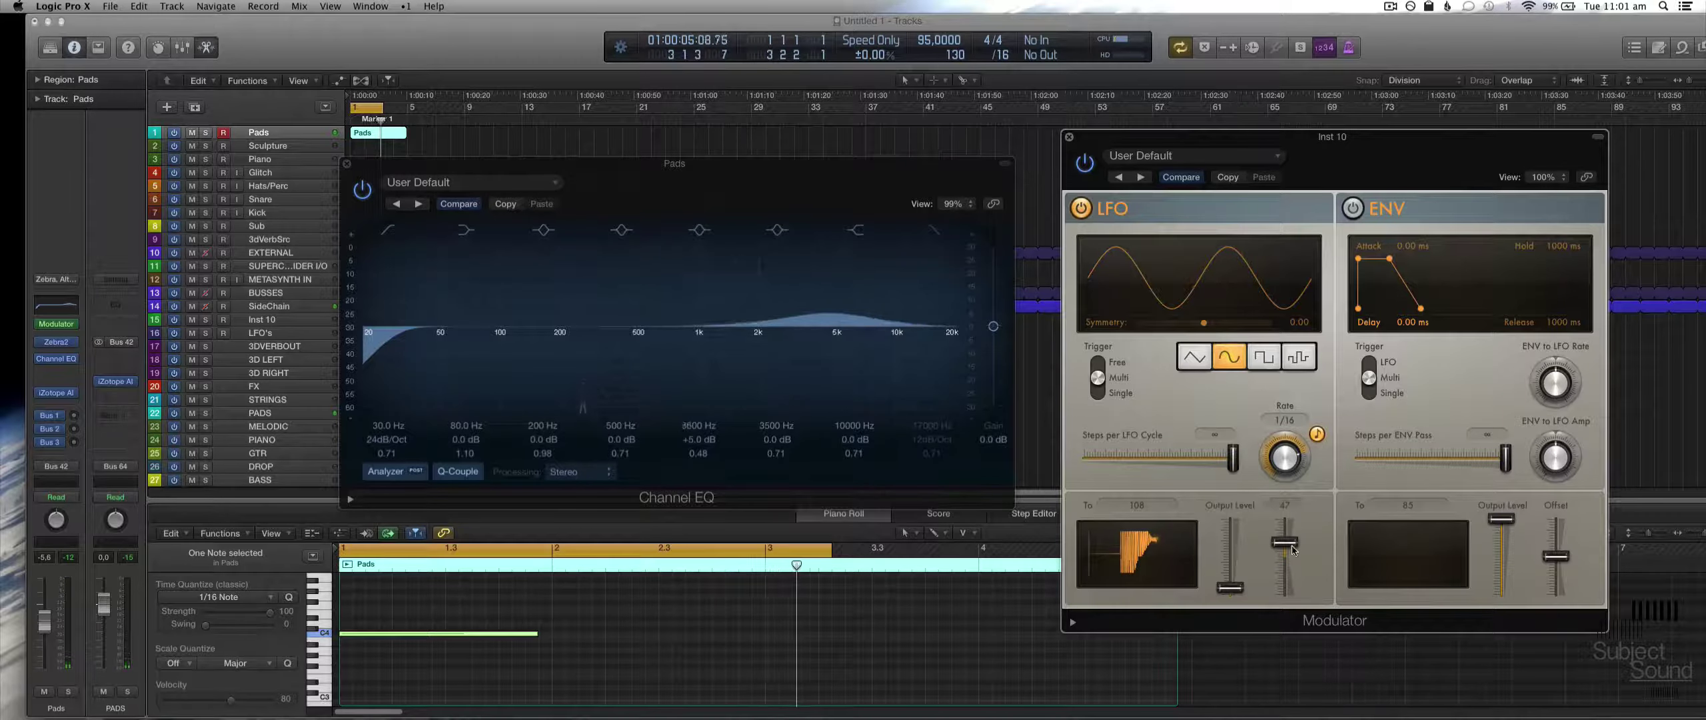
{"action": "left_click_drag", "start_coordinate": [1293, 549], "coordinate": [1231, 585]}
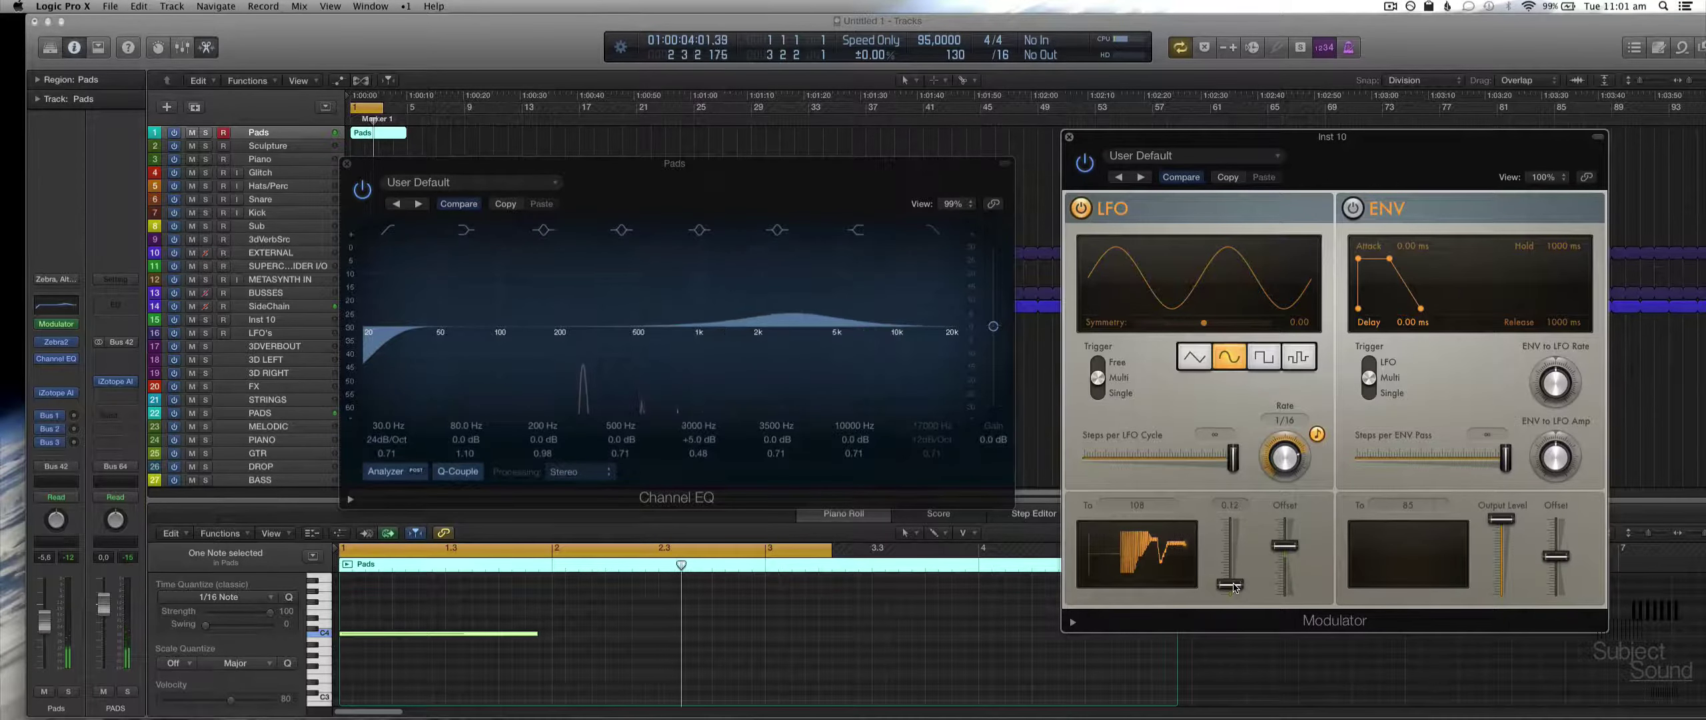
{"action": "left_click", "coordinate": [1317, 434]}
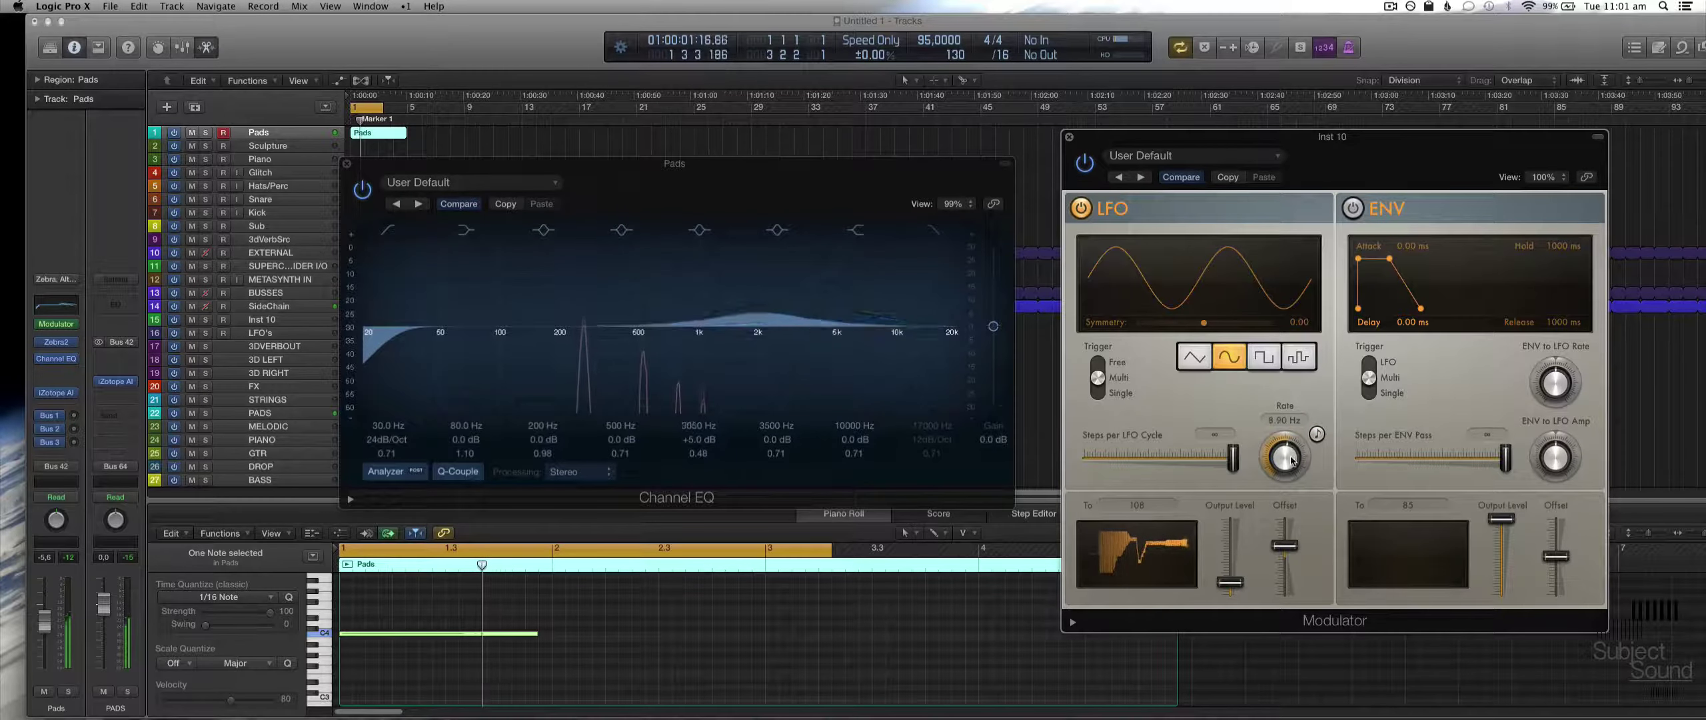
{"action": "left_click_drag", "start_coordinate": [1292, 460], "coordinate": [1292, 497]}
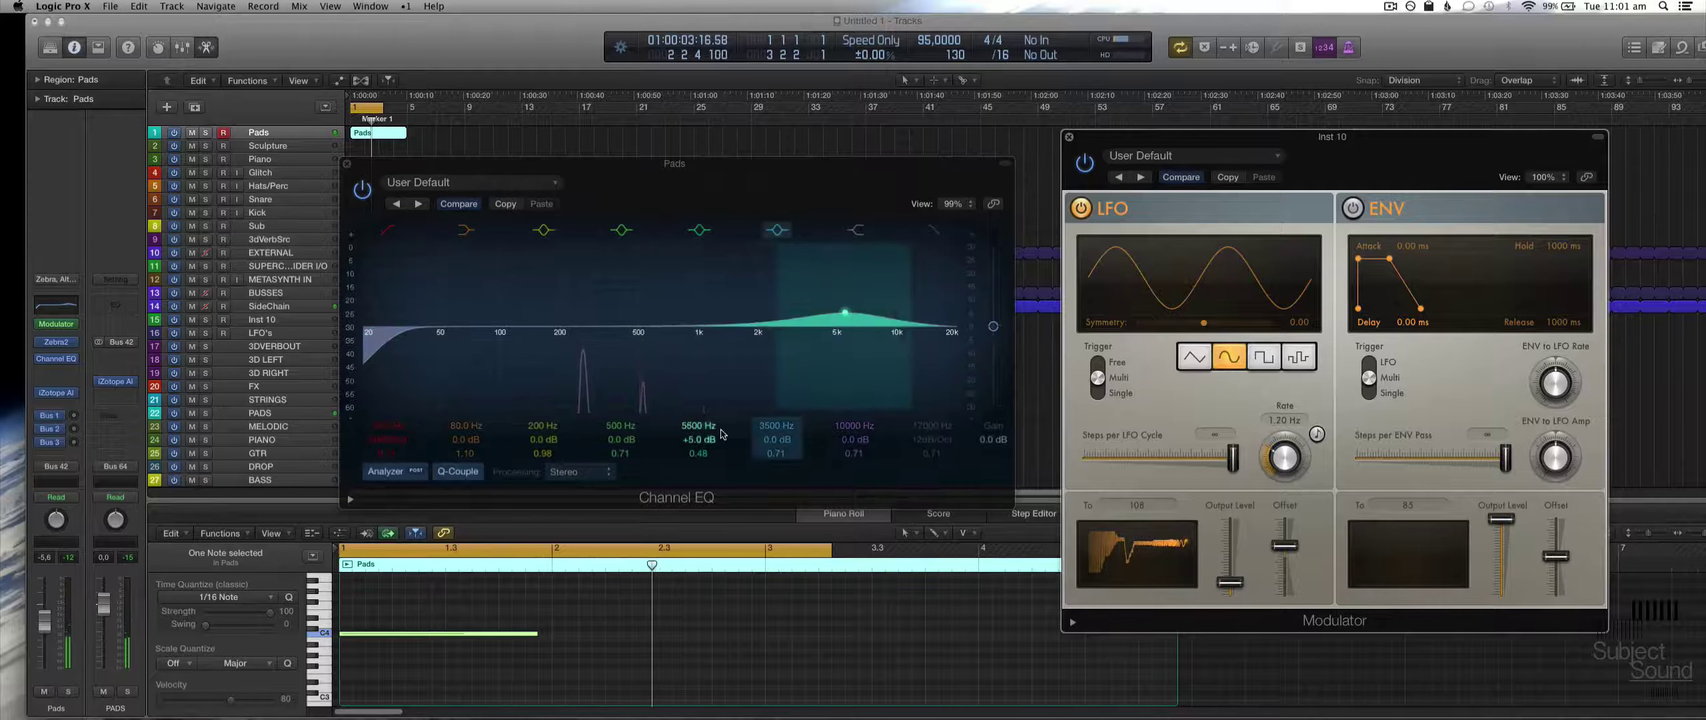
Step: Boost EQ band 5 to +13.0 dB with Q 1.20, lower LFO offset to 27 and speed up its rate
{"action": "mouse_move", "coordinate": [723, 435]}
{"action": "left_mouse_down"}
{"action": "mouse_move", "coordinate": [723, 415]}
{"action": "mouse_move", "coordinate": [699, 427]}
{"action": "left_mouse_up"}
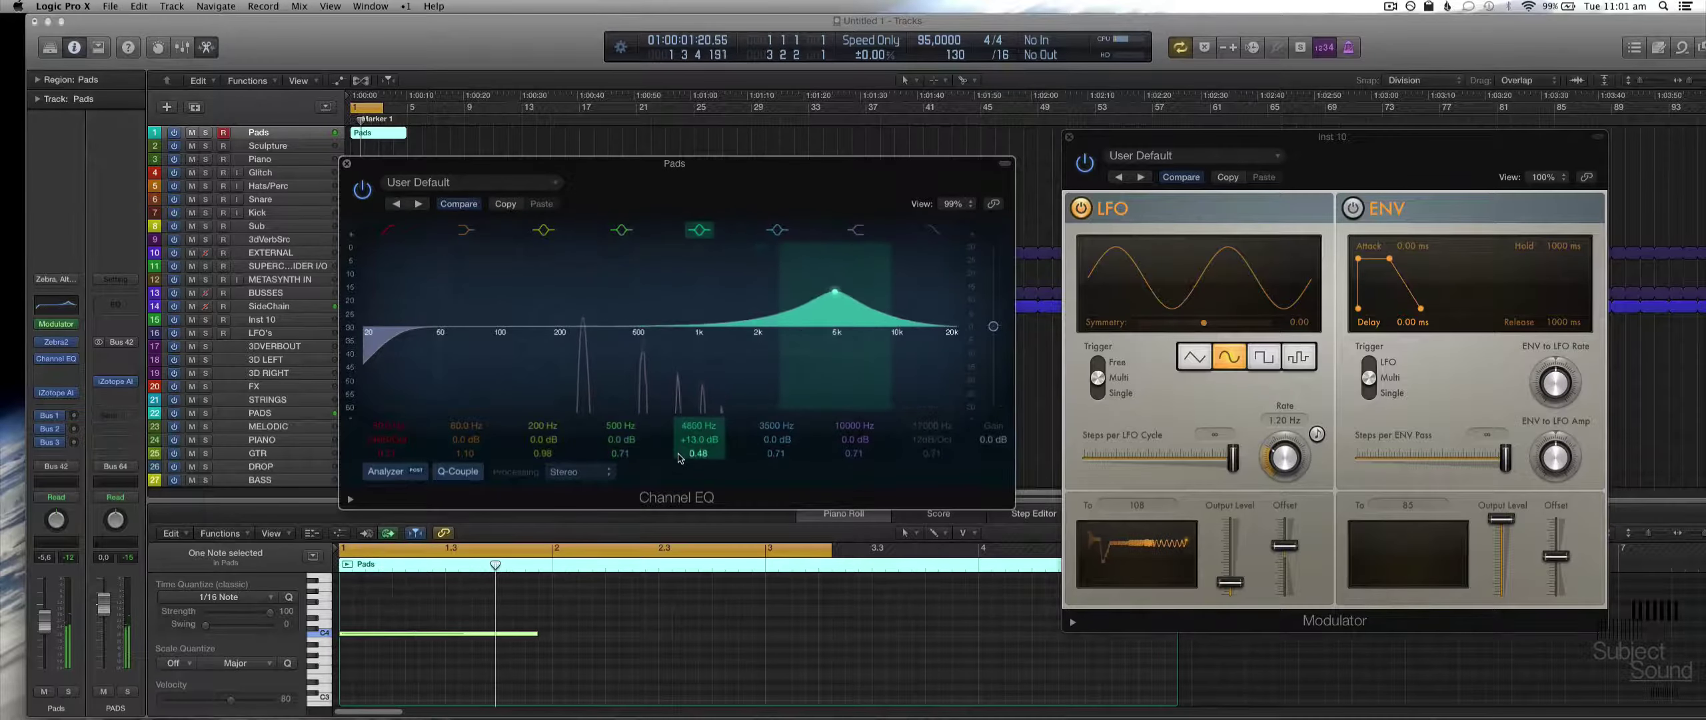
{"action": "left_click_drag", "start_coordinate": [679, 457], "coordinate": [679, 447]}
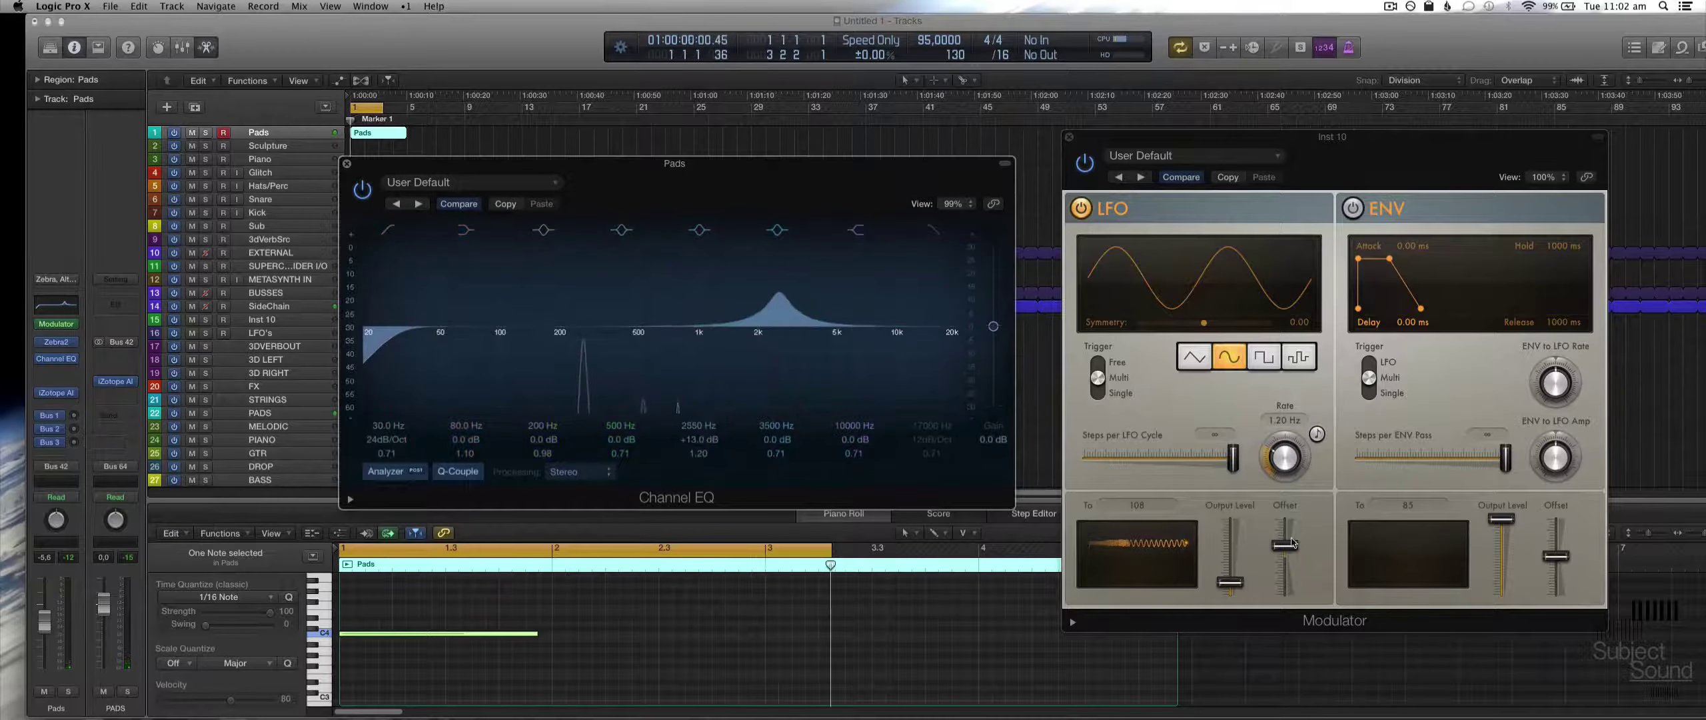
{"action": "left_click_drag", "start_coordinate": [1293, 543], "coordinate": [1287, 553]}
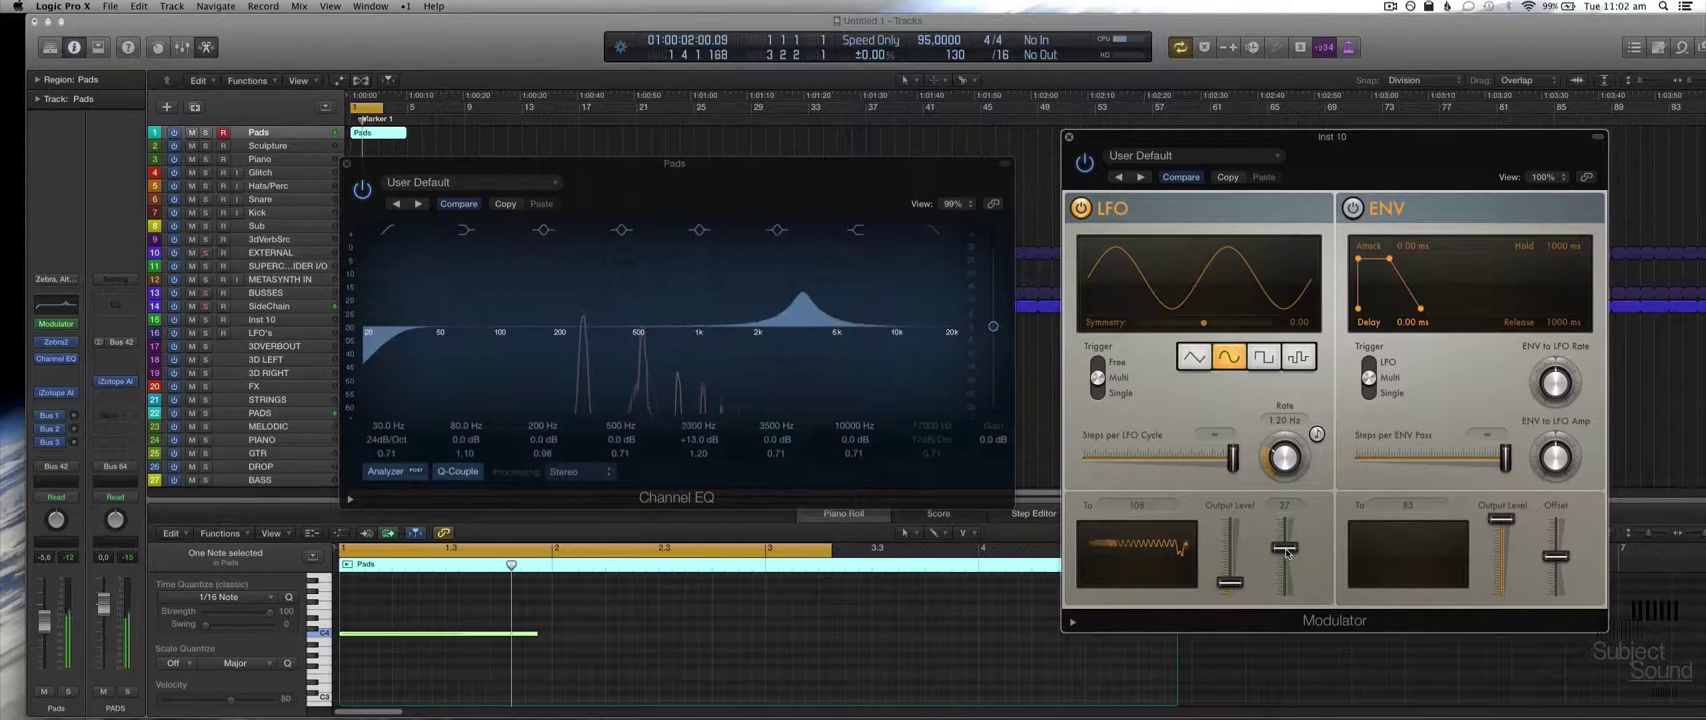
{"action": "left_click_drag", "start_coordinate": [1286, 459], "coordinate": [1288, 484]}
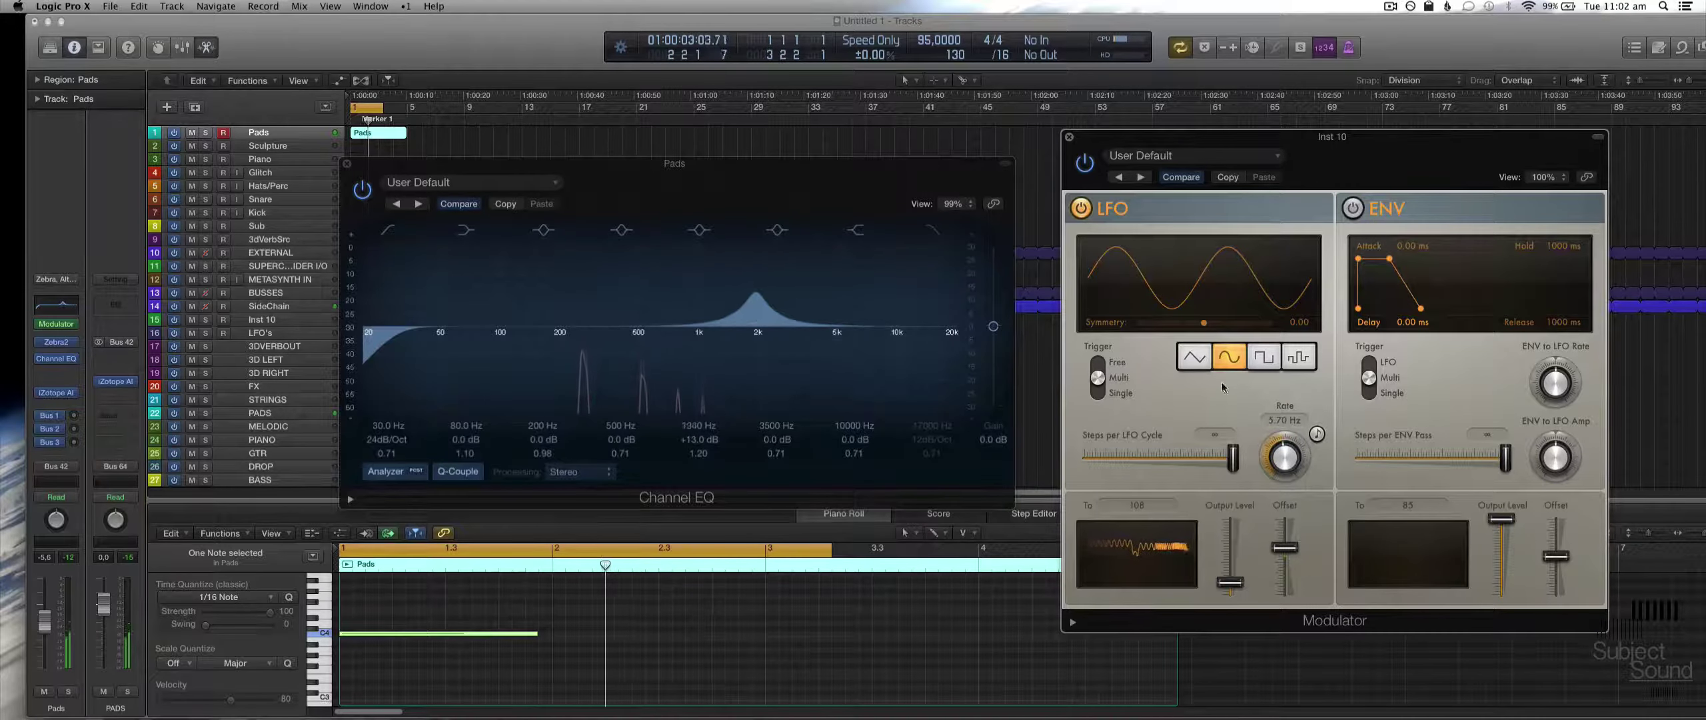
Step: Set the LFO to triangle with symmetry -1.00, synced at 1/16, and nudge output level and offset
{"action": "left_click_drag", "start_coordinate": [1201, 328], "coordinate": [1123, 307]}
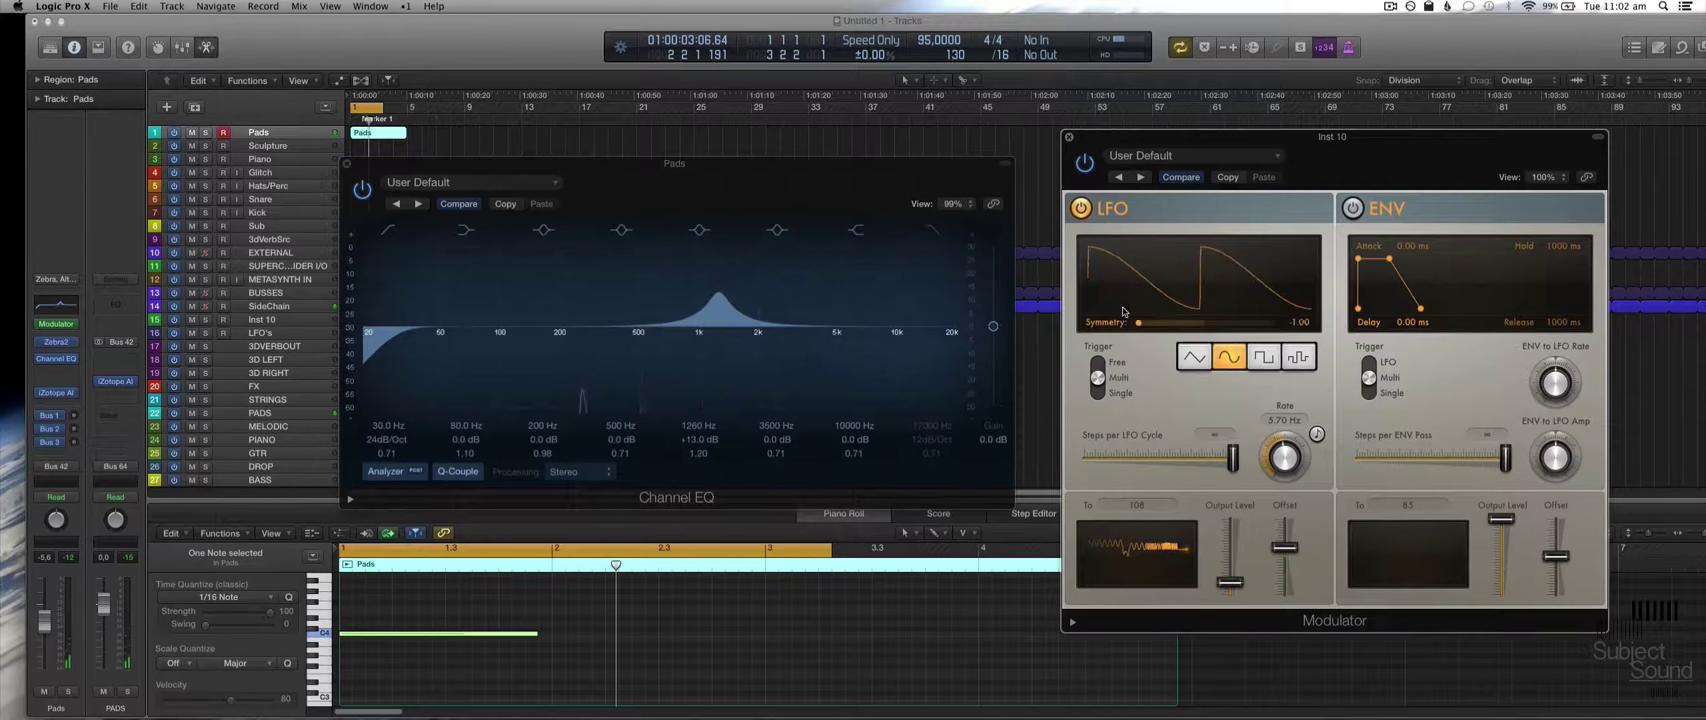
{"action": "left_click", "coordinate": [1193, 357]}
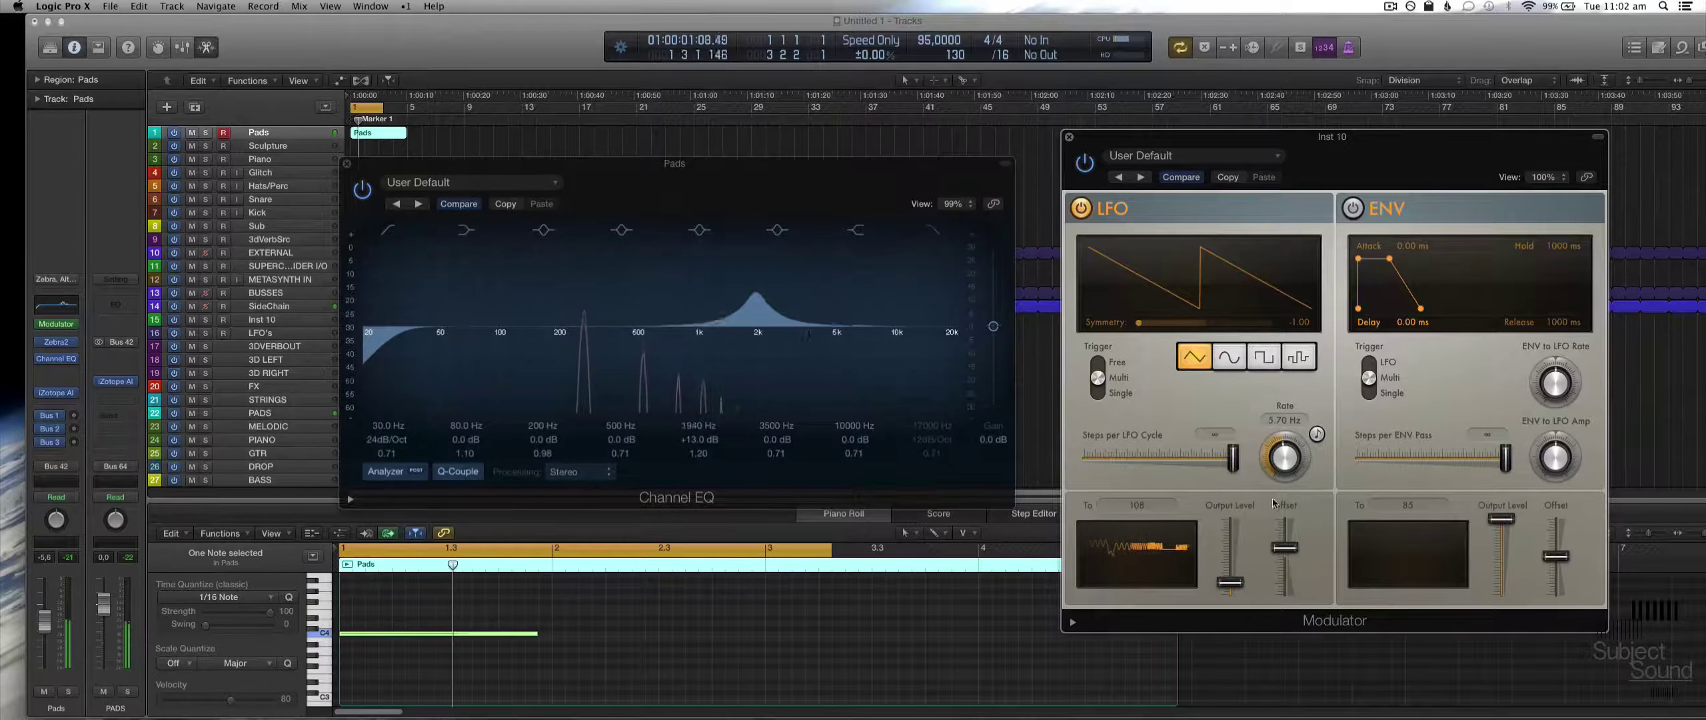
{"action": "left_click", "coordinate": [1318, 434]}
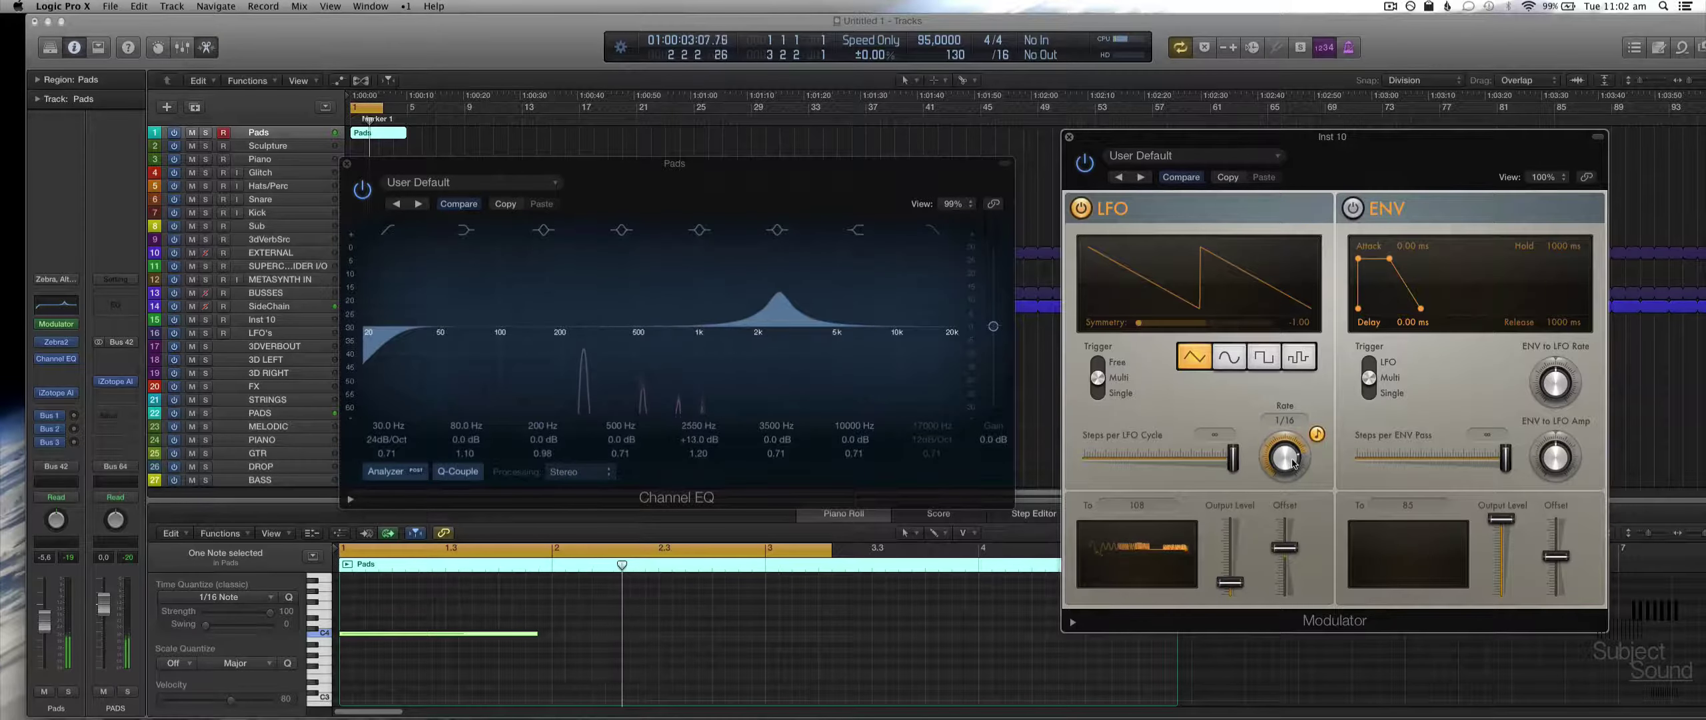
{"action": "left_click_drag", "start_coordinate": [1230, 582], "coordinate": [1293, 558]}
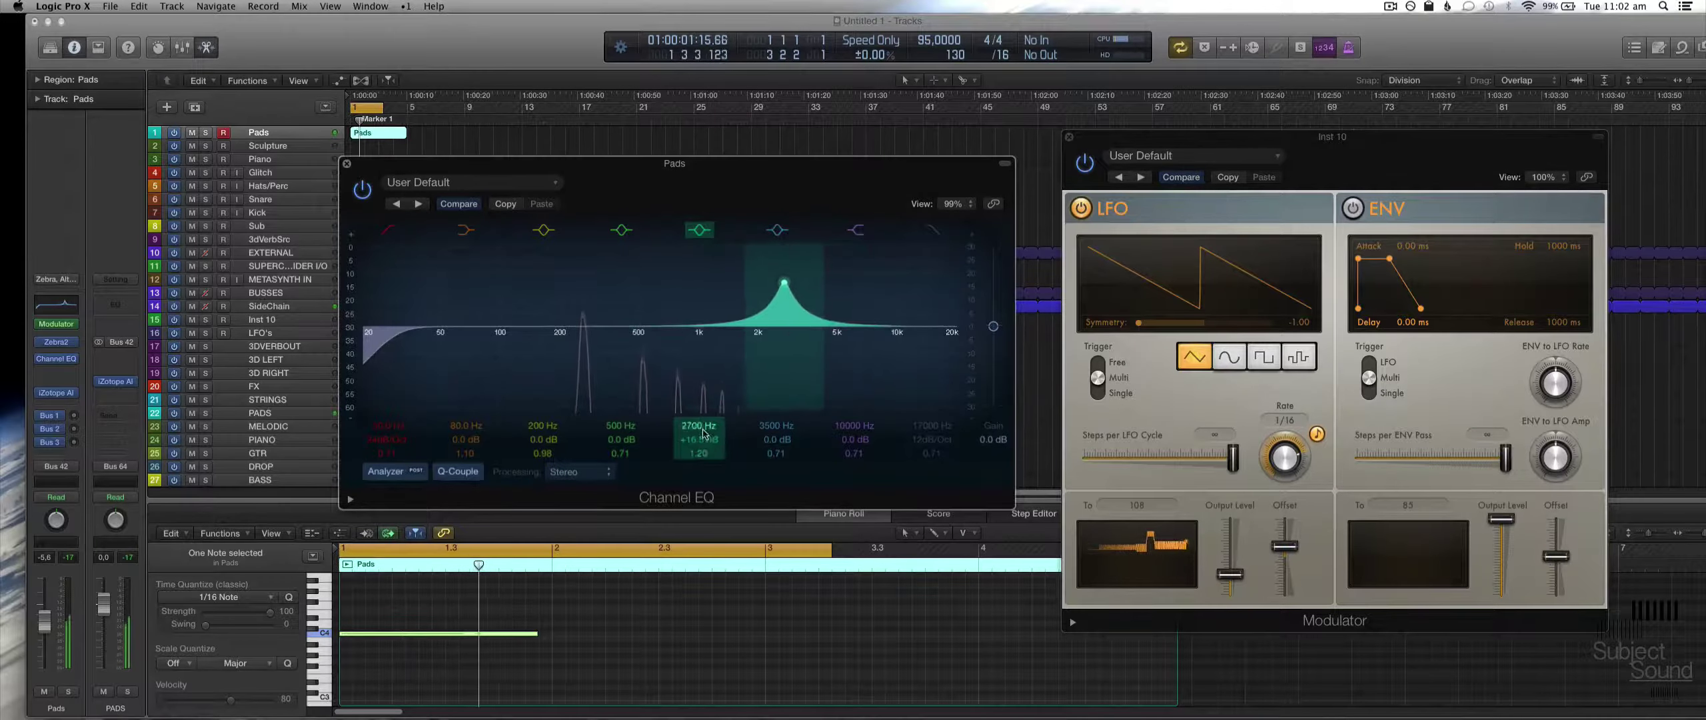
{"action": "left_click_drag", "start_coordinate": [1293, 548], "coordinate": [1293, 575]}
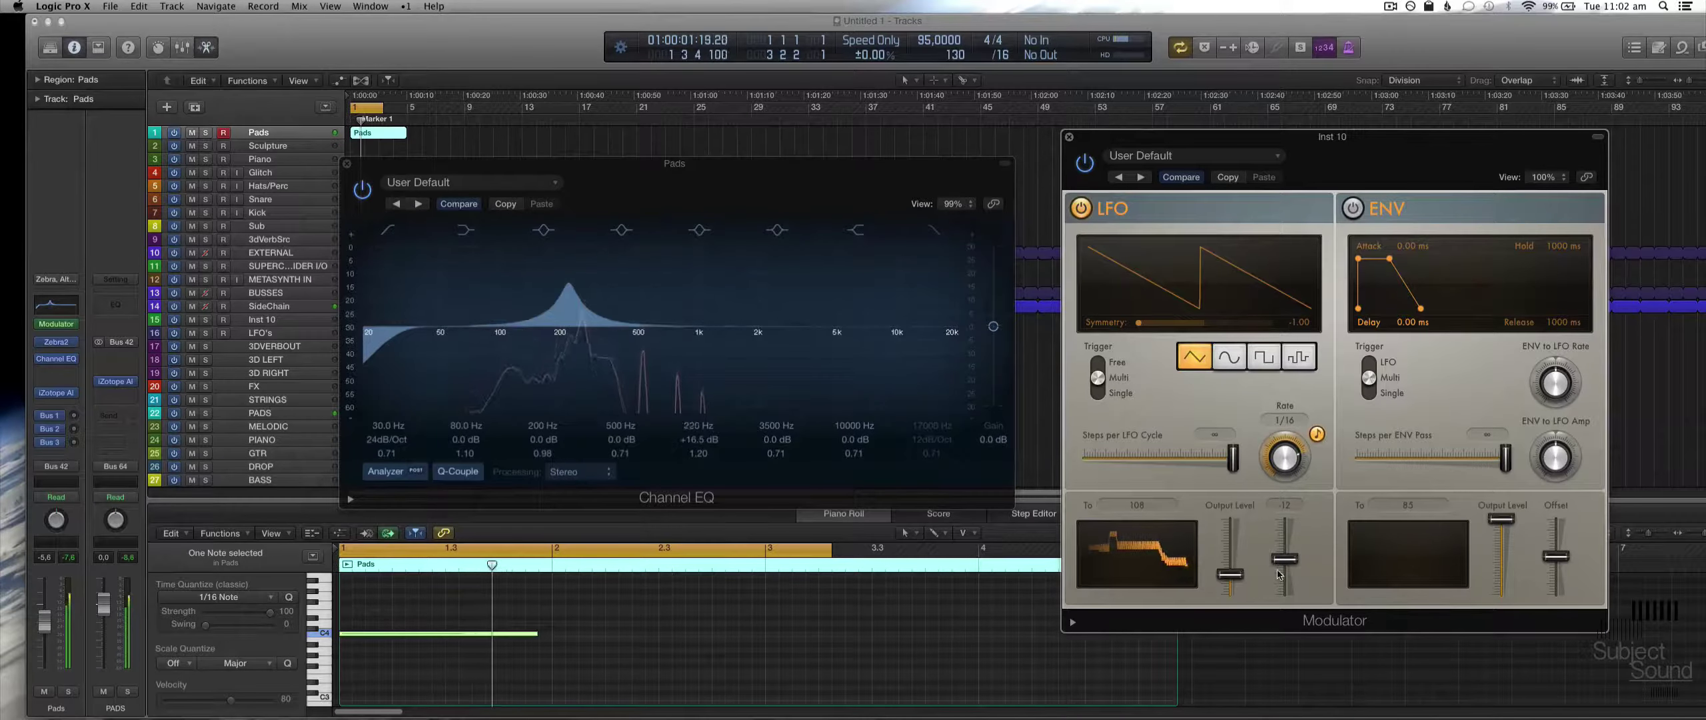